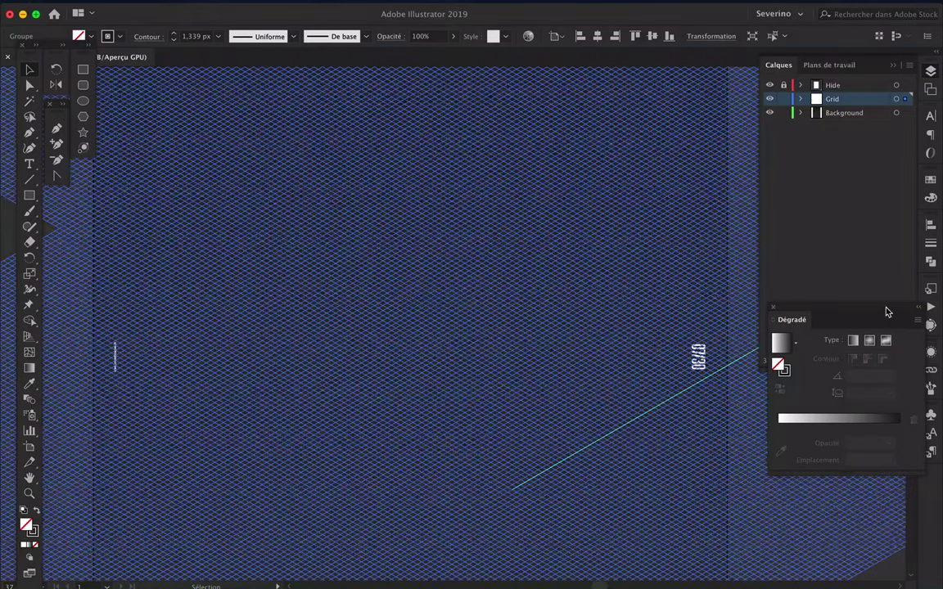
- Move the gradient settings aside and briefly show, then hide, the swatch colours
left_click_drag(887, 312, 878, 381)
left_click(930, 179)
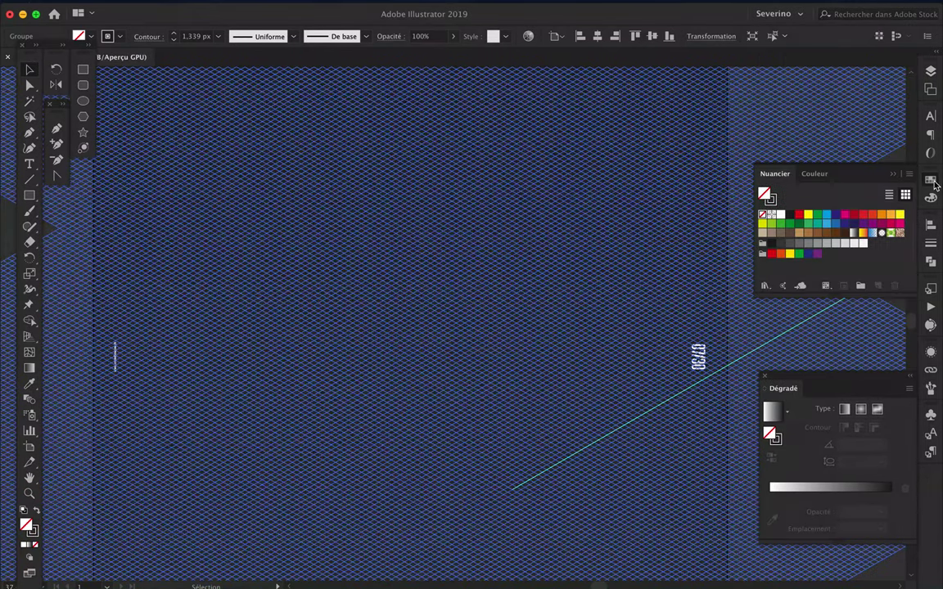
left_click(931, 178)
- Draw a short vertical Pen path between two isometric grid points, then open the File menu
key("p")
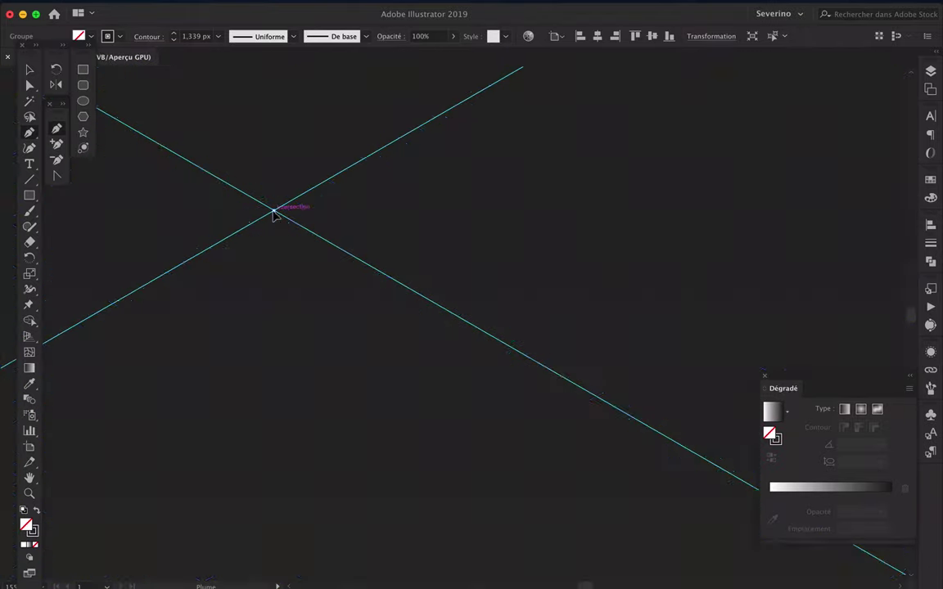
left_click(274, 211)
left_click(275, 293)
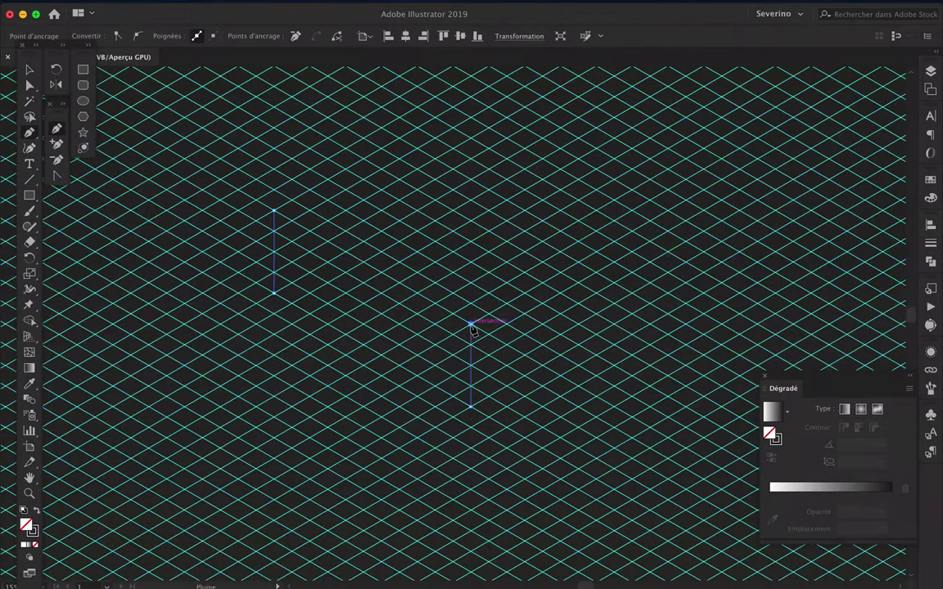
left_click(274, 211)
key("v")
scroll(442, 214, "down", 3)
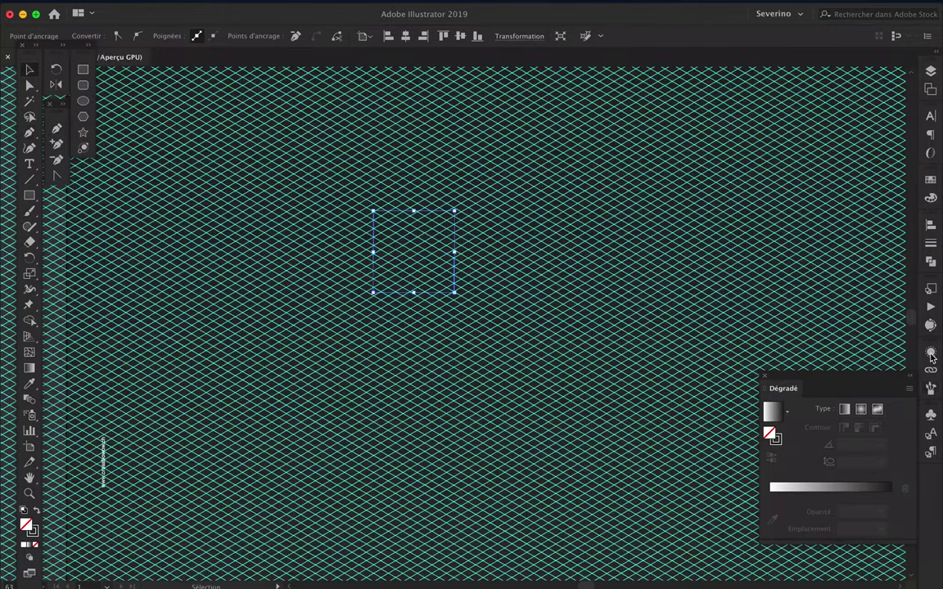
left_click(104, 8)
mouse_move(154, 61)
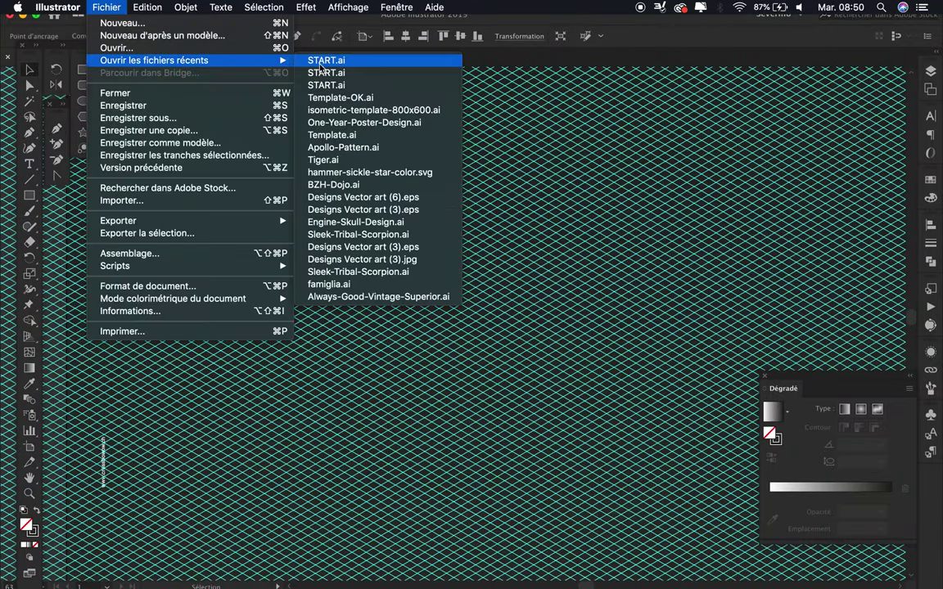
- Open START.ai from recent files and carry its five colour samples into the poster
left_click(320, 67)
left_click(927, 184)
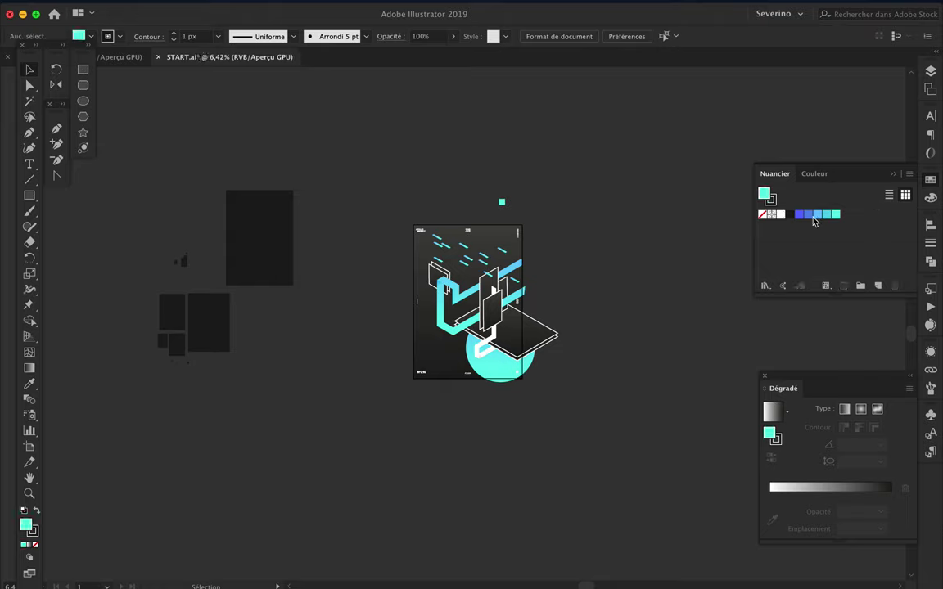
left_click(931, 72)
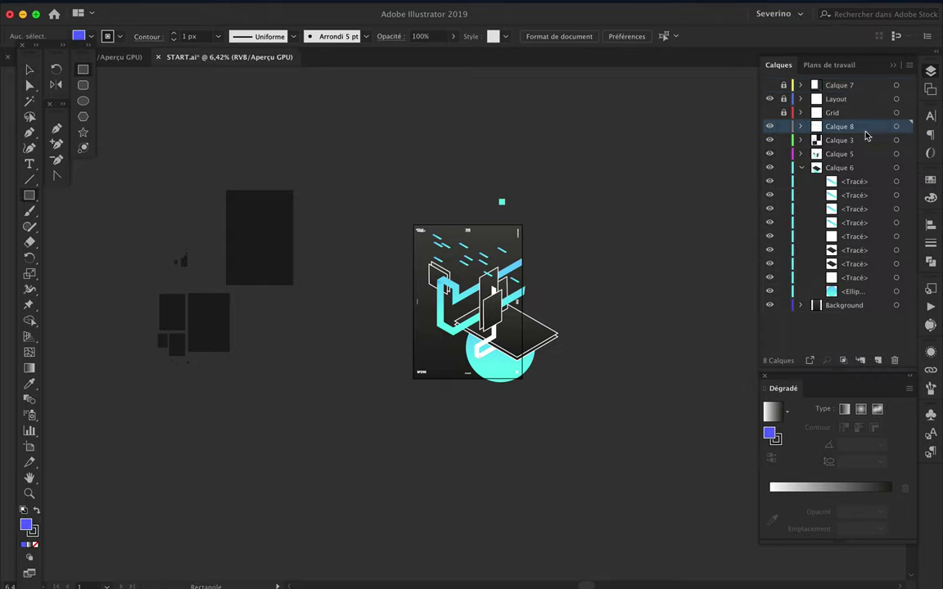
left_click_drag(518, 198, 530, 205)
left_click(930, 179)
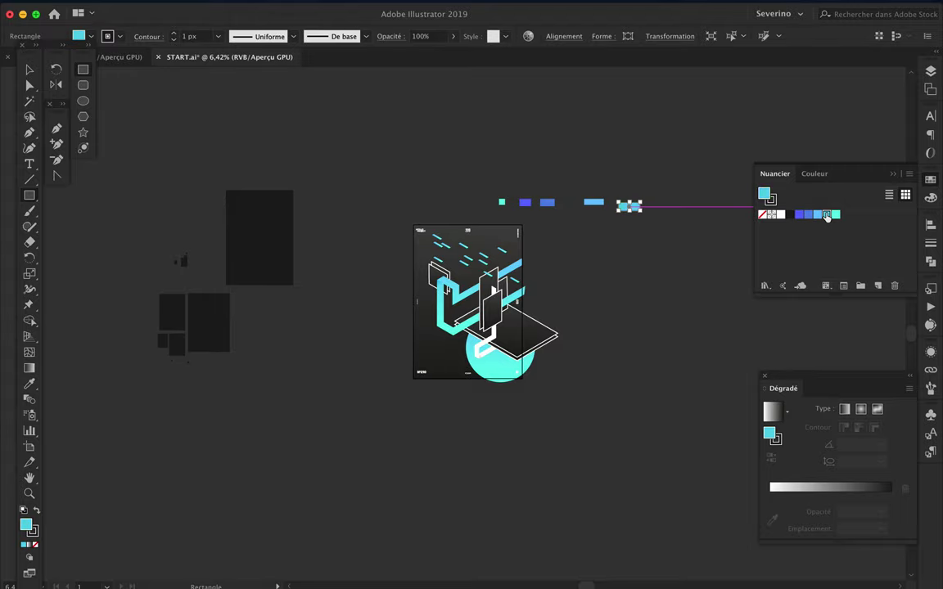
left_click(135, 57)
scroll(314, 216, "down", 5)
scroll(196, 210, "down", 3)
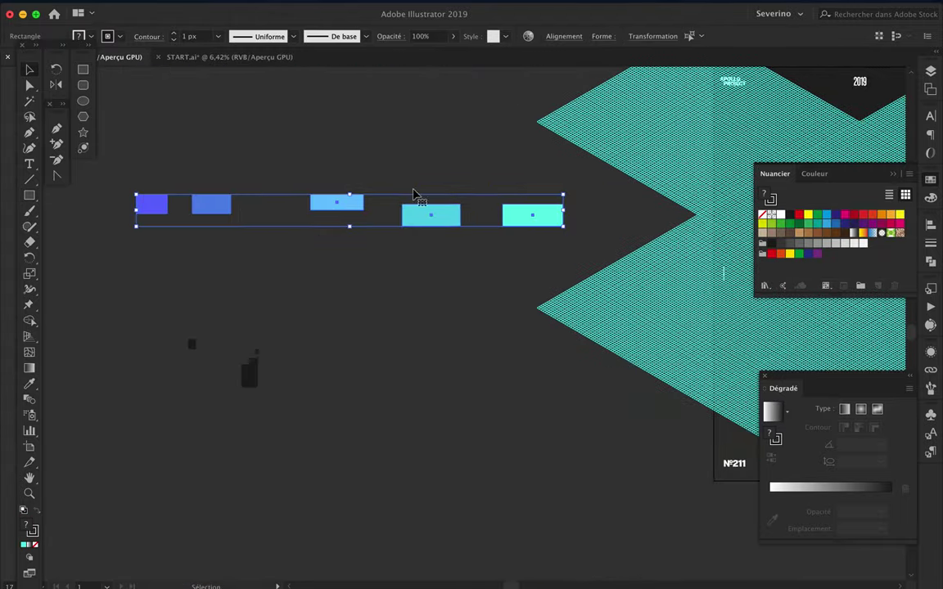
- Delete all of the poster's existing unused swatches
left_click(458, 130)
left_click(799, 214)
left_click(893, 284)
key("Return")
- Make a new colour group from the five blue-to-cyan samples
left_click_drag(141, 167, 572, 229)
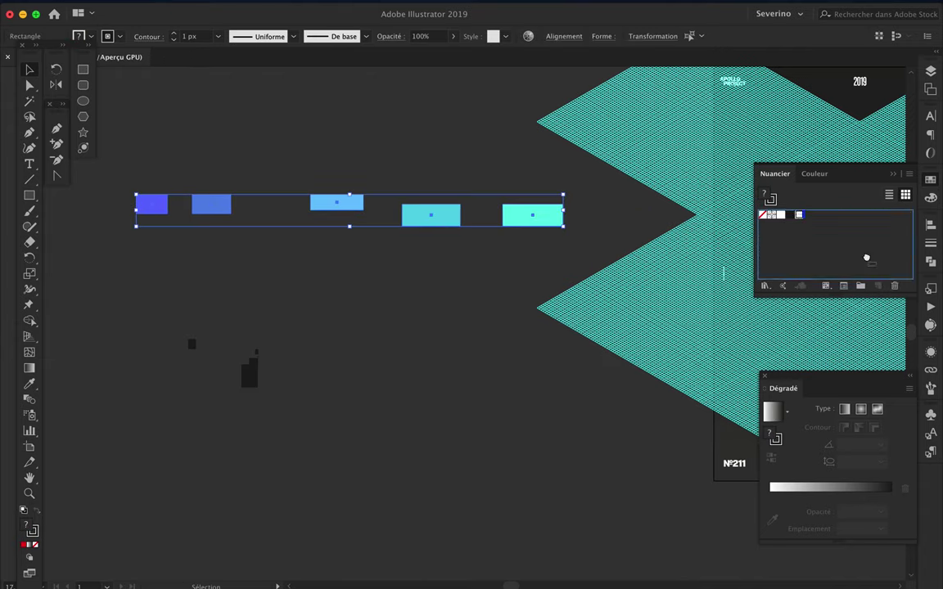
left_click(152, 205)
double_click(763, 194)
key("Escape")
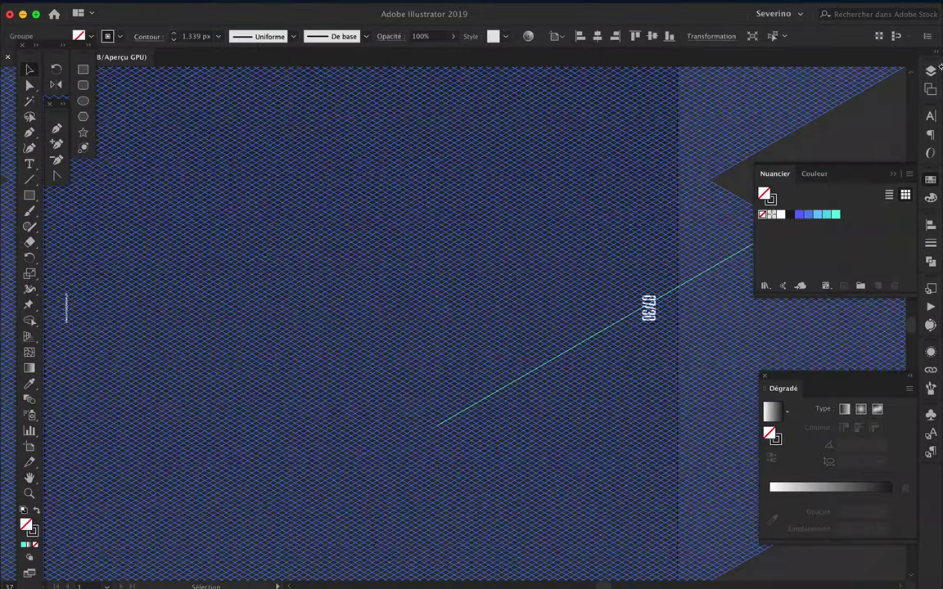
left_click(932, 71)
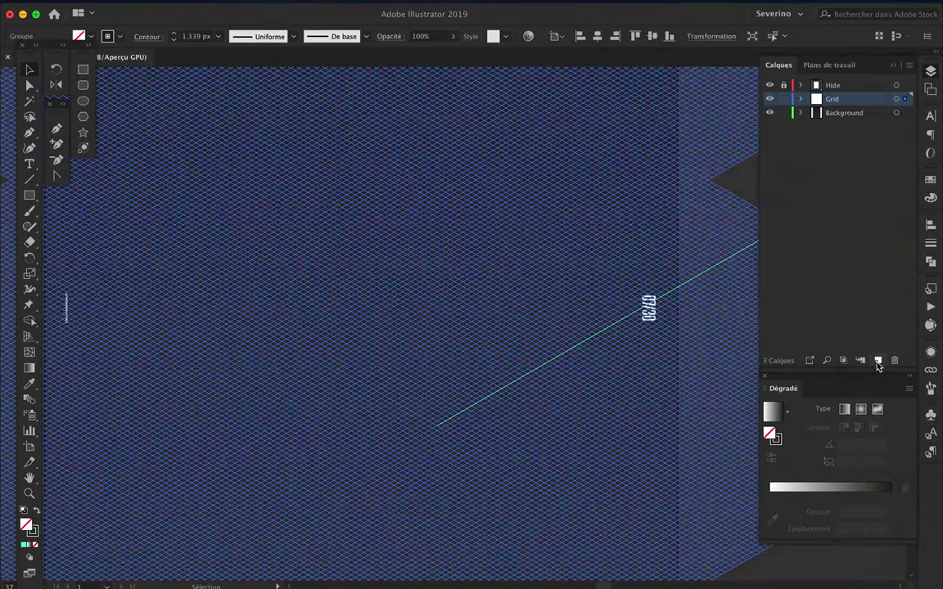
- Lock Background, move the parallelogram onto Calque 4 and fill it with the first blue swatch
key("ctrl+0")
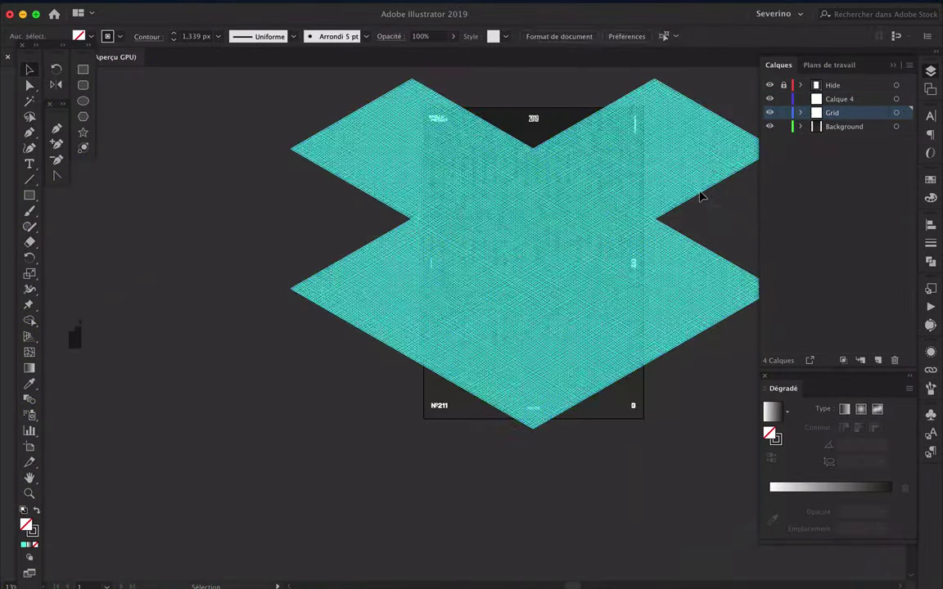
left_click(783, 126)
left_click(587, 344)
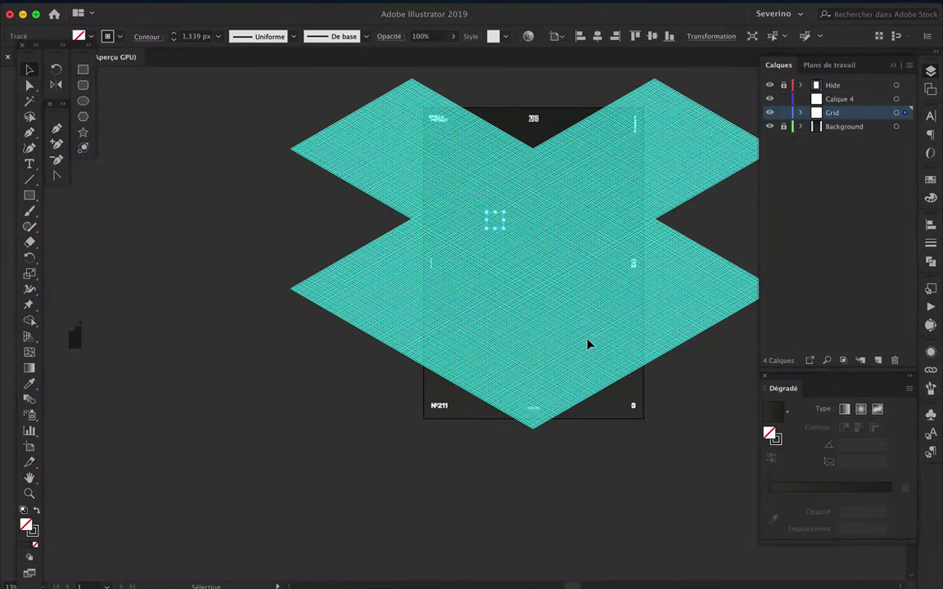
scroll(491, 177, "up", 3)
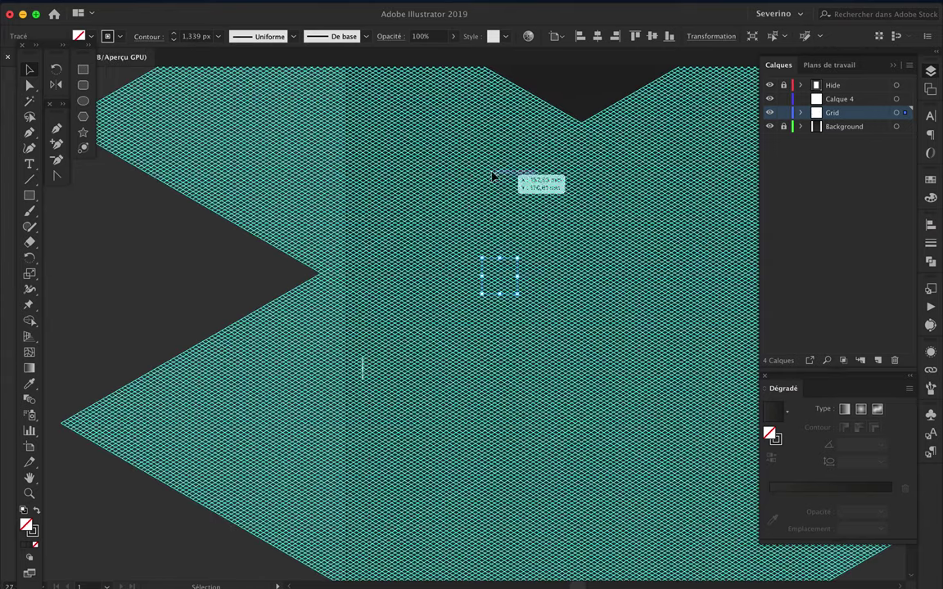
left_click_drag(905, 112, 850, 121)
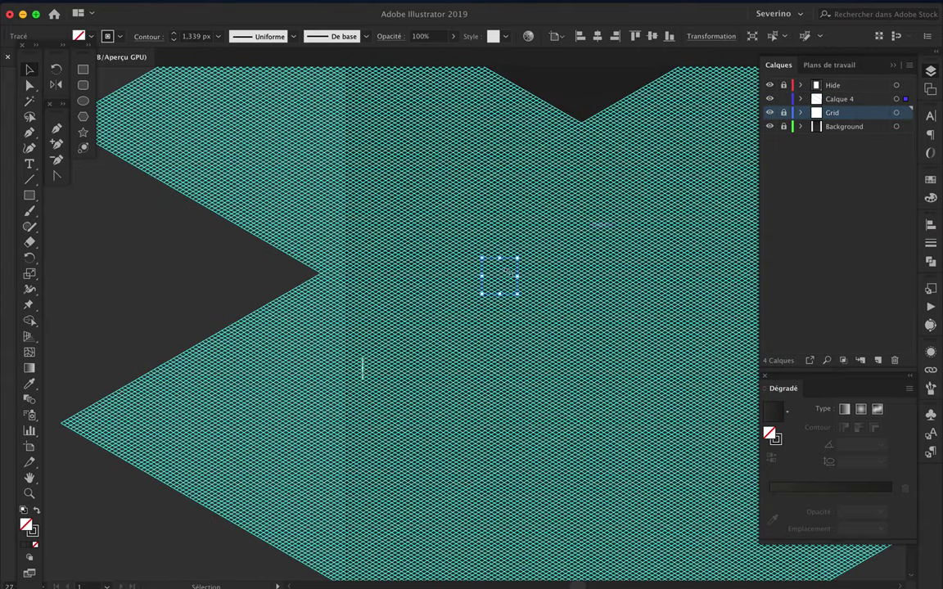
scroll(491, 286, "up", 4)
left_click(930, 179)
left_click(798, 215)
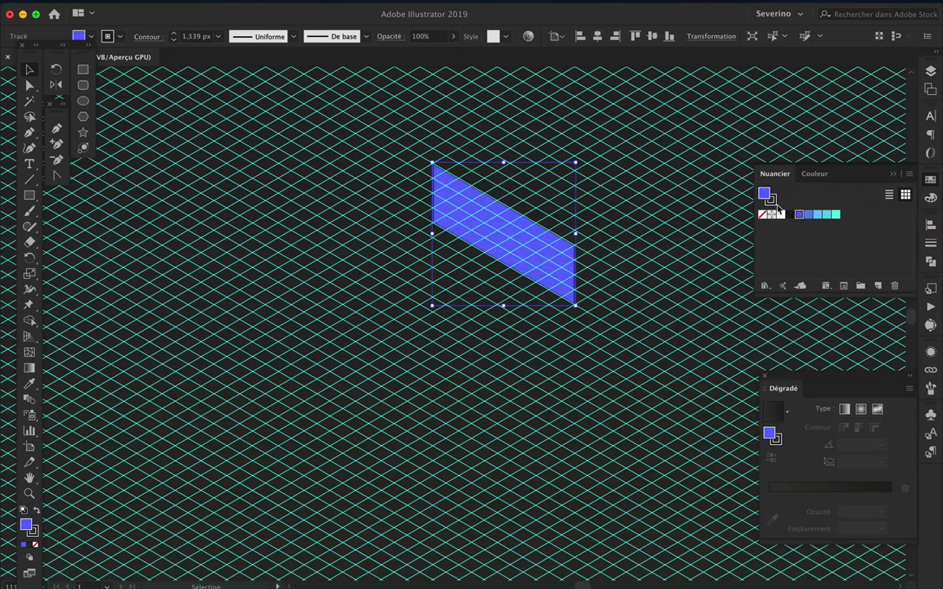
- Stretch the parallelogram's lower corner into a long strip with a blue-to-light-blue linear gradient
key("a")
left_click_drag(575, 304, 684, 368)
key("v")
left_click(844, 408)
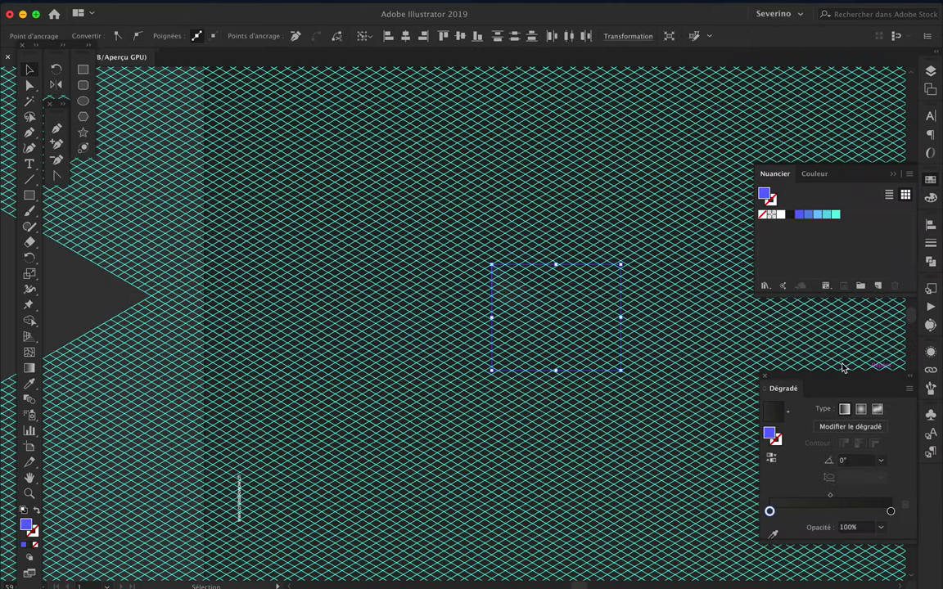
left_click_drag(785, 509, 773, 510)
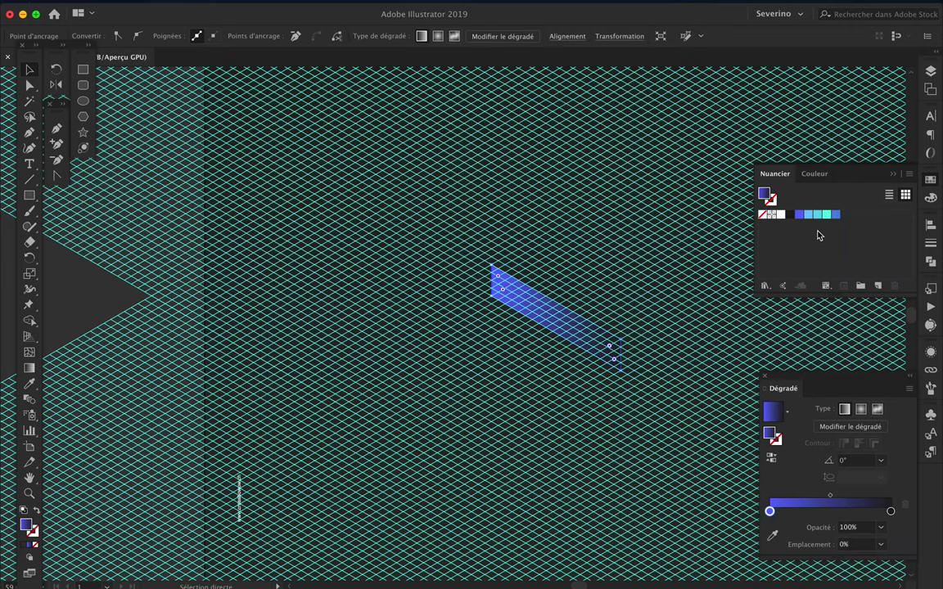
key("v")
left_click_drag(893, 499, 892, 509)
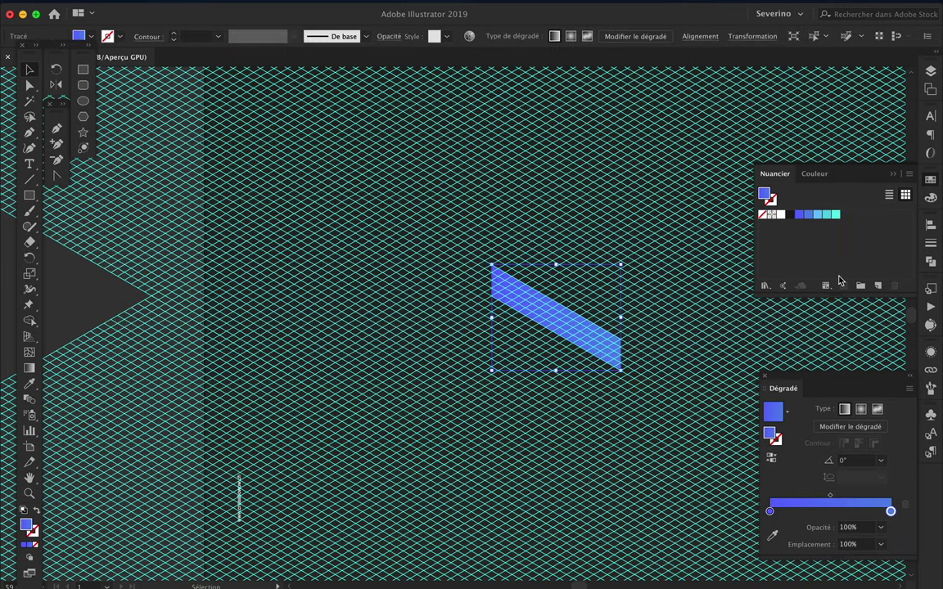
left_click(680, 349)
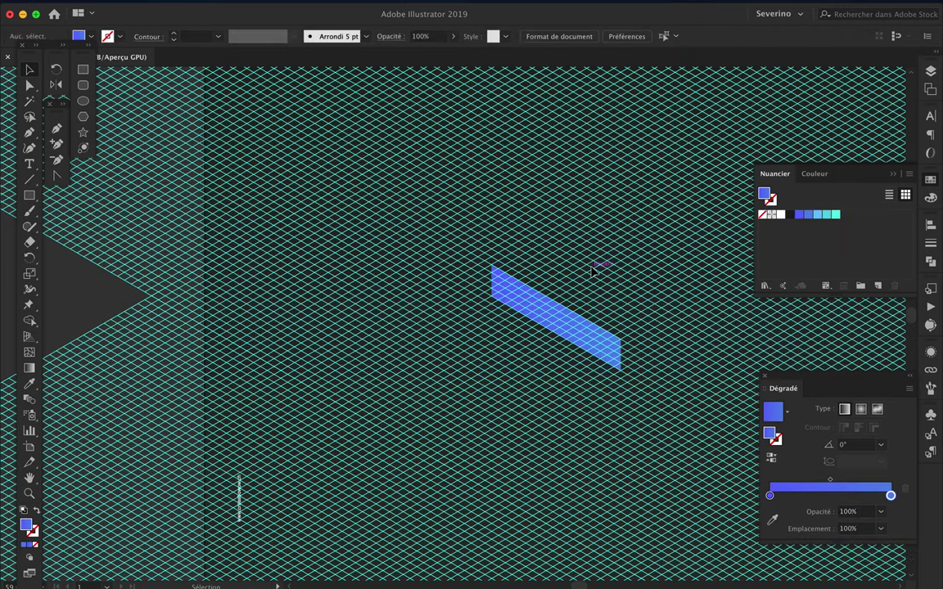
scroll(591, 270, "up", 3)
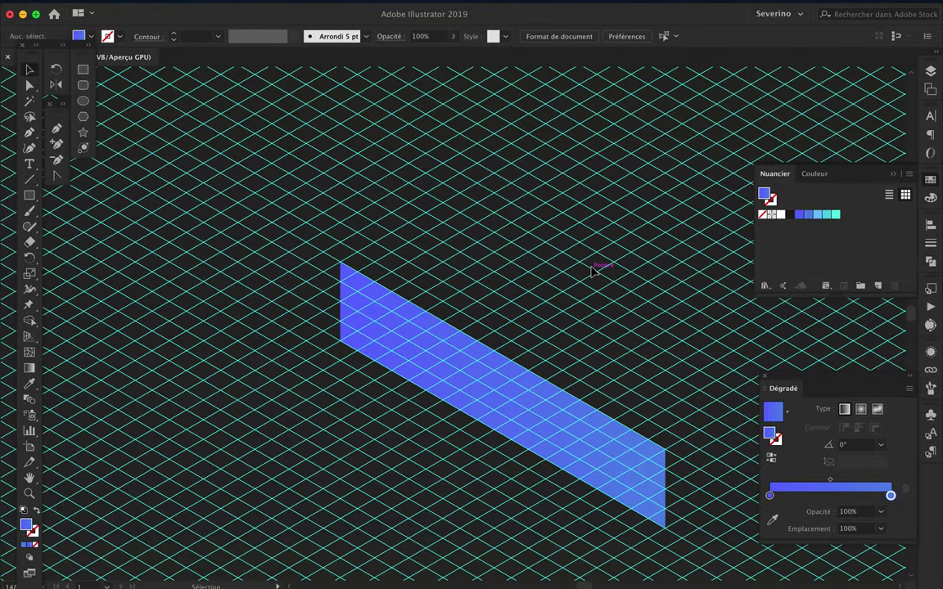
scroll(591, 270, "down", 5)
- Hide the grid and Alt-drag a copy of the gradient strip above-right
key("F7")
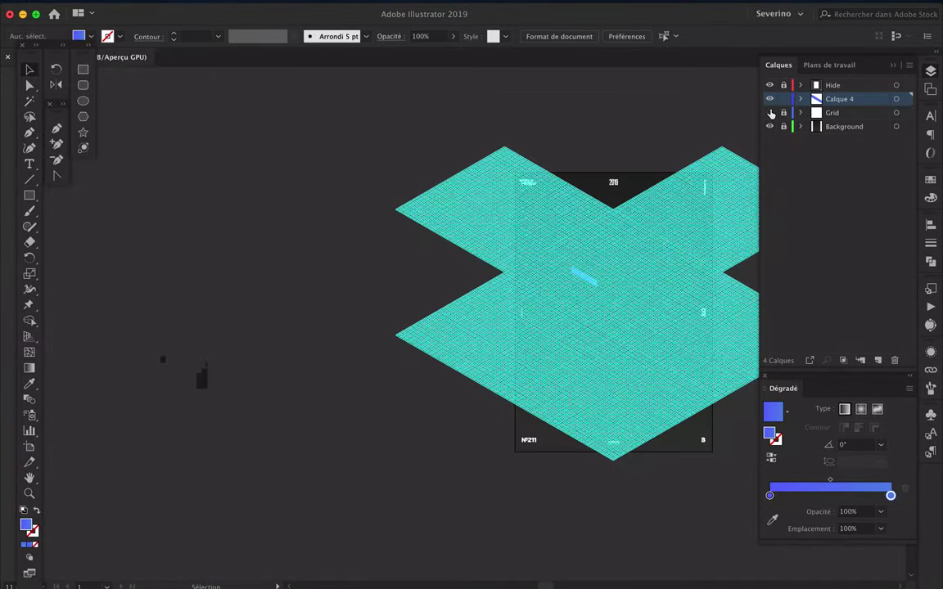
left_click(770, 112)
left_click(347, 375)
left_click(929, 183)
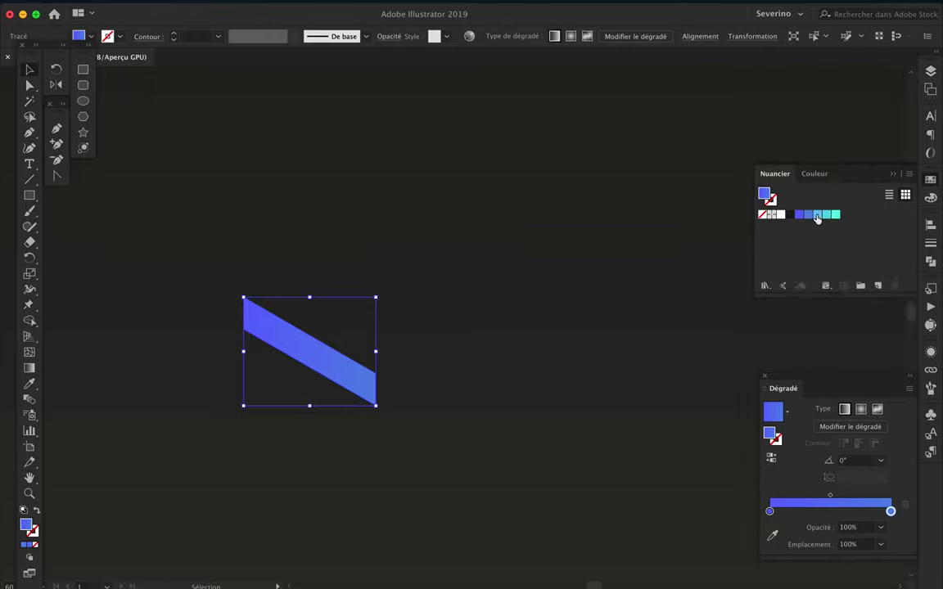
left_click(641, 457)
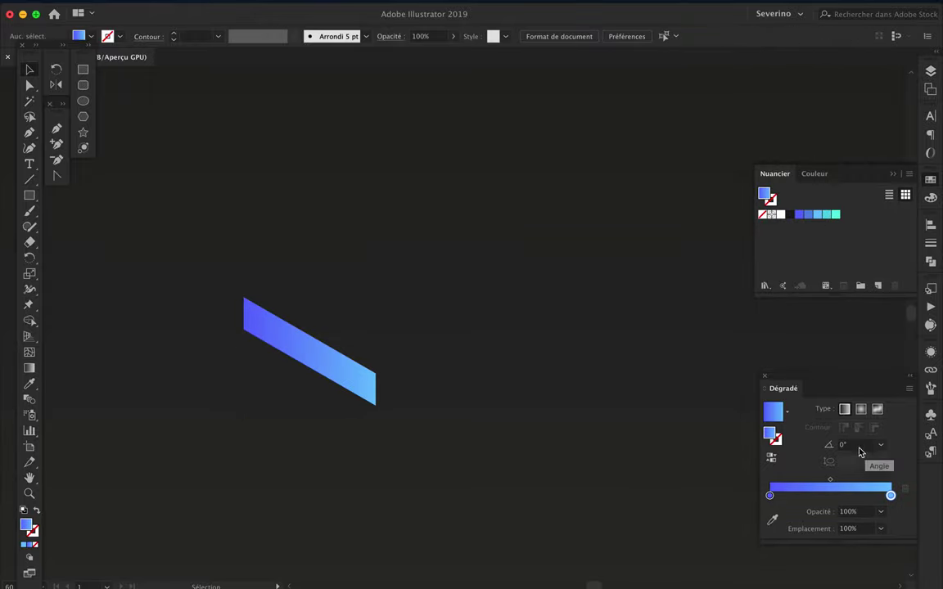
mouse_move(303, 352)
left_mouse_down()
mouse_move(389, 267)
mouse_move(364, 235)
left_mouse_up()
key("F7")
scroll(348, 270, "up", 3)
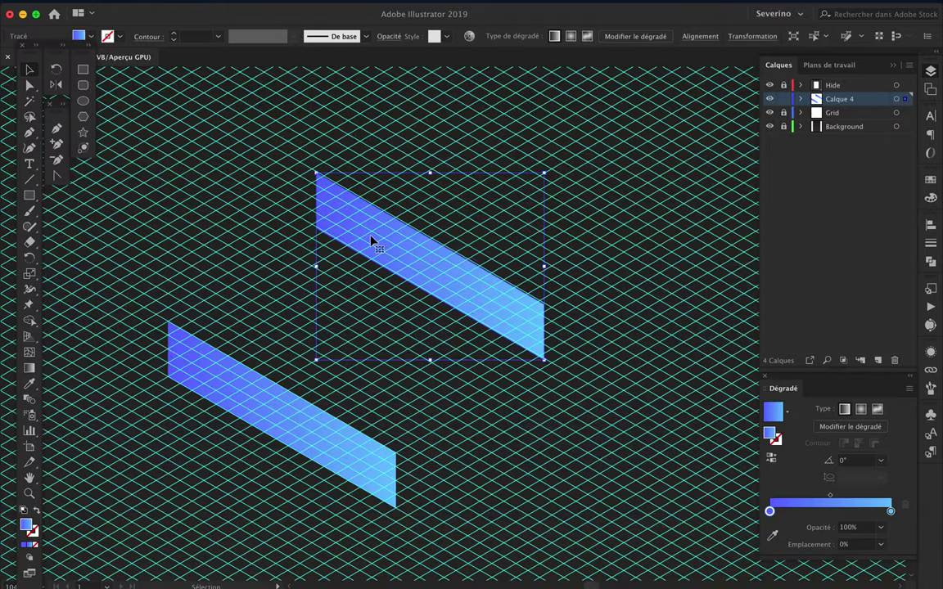
- Nudge the copied strip into place and draw a third closed parallelogram band
left_click_drag(486, 292, 480, 282)
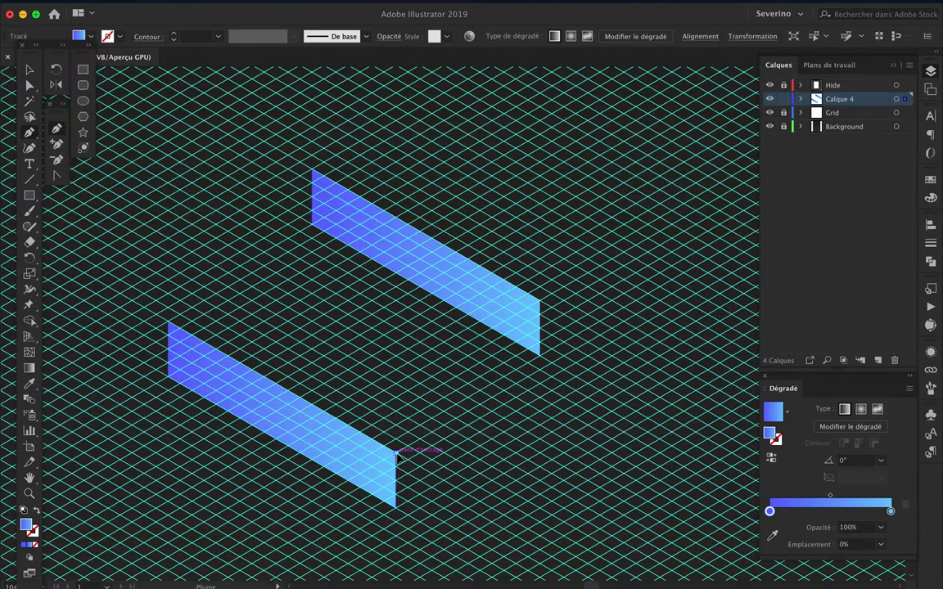
left_click(590, 344)
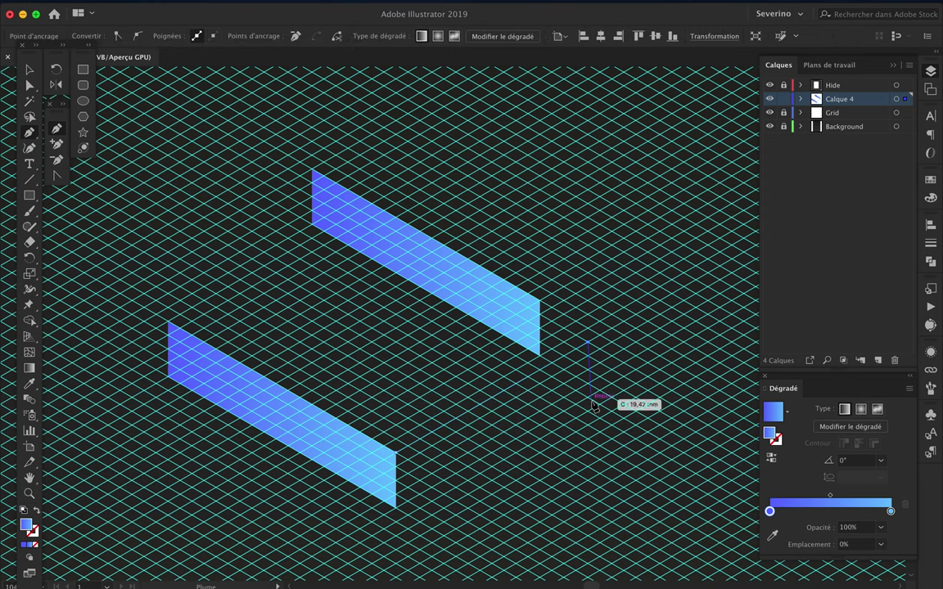
left_click(589, 414)
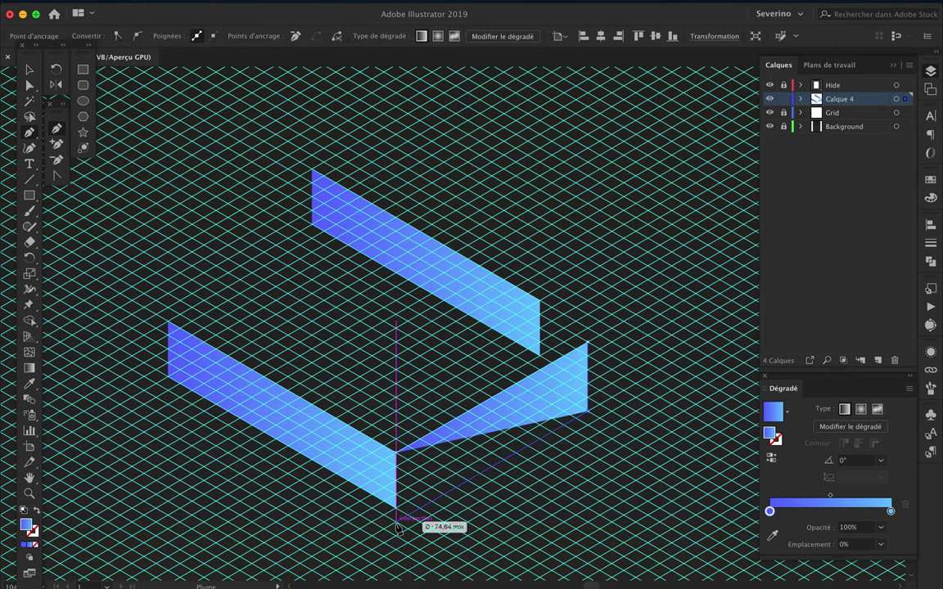
left_click(396, 521)
- Drag the third band's anchors onto the grid so it joins the other two arms
key("a")
left_click_drag(454, 496, 455, 480)
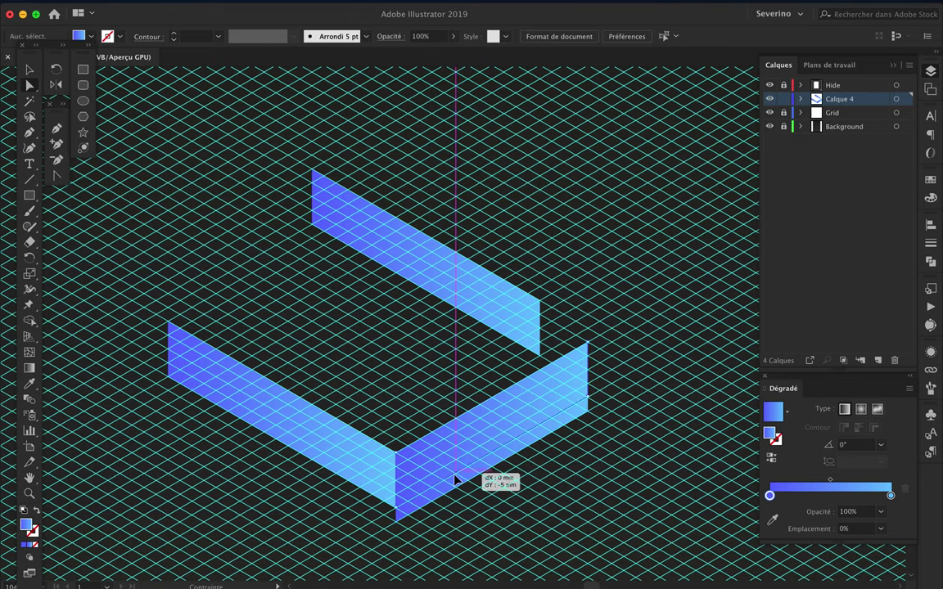
scroll(600, 489, "up", 5)
scroll(366, 467, "up", 3)
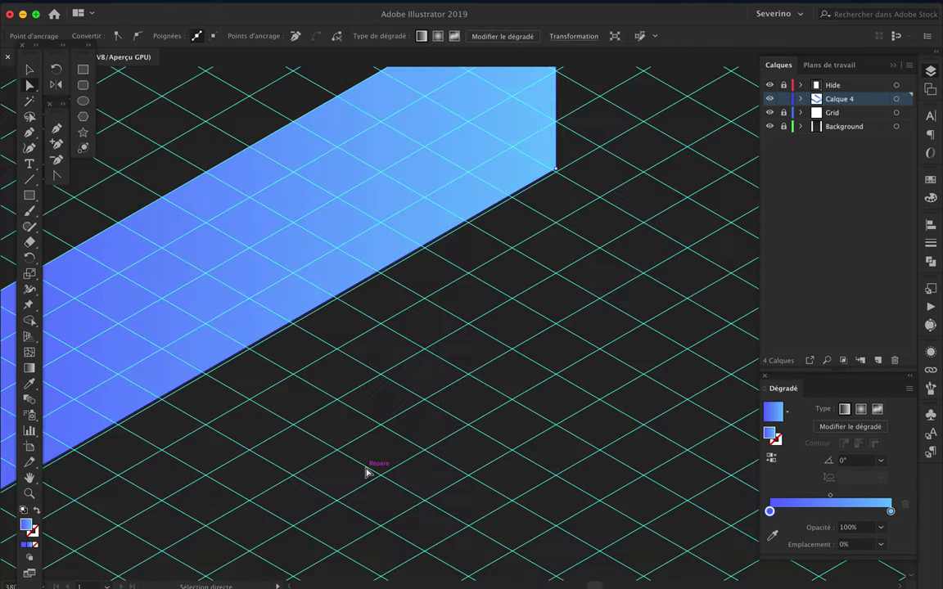
scroll(365, 472, "up", 3)
left_click_drag(325, 477, 325, 479)
scroll(364, 513, "down", 5)
scroll(404, 438, "up", 3)
left_click_drag(354, 438, 383, 466)
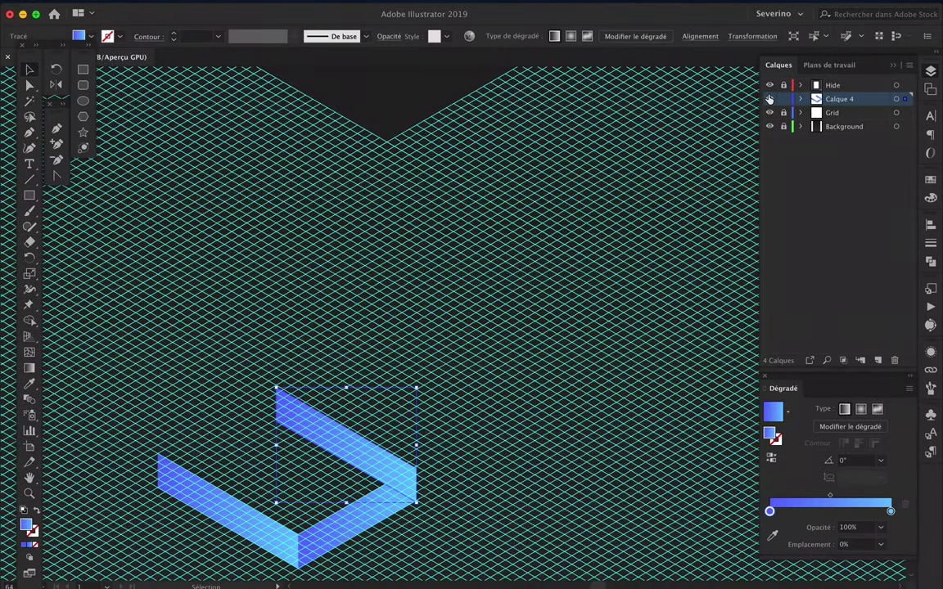
left_click(373, 493)
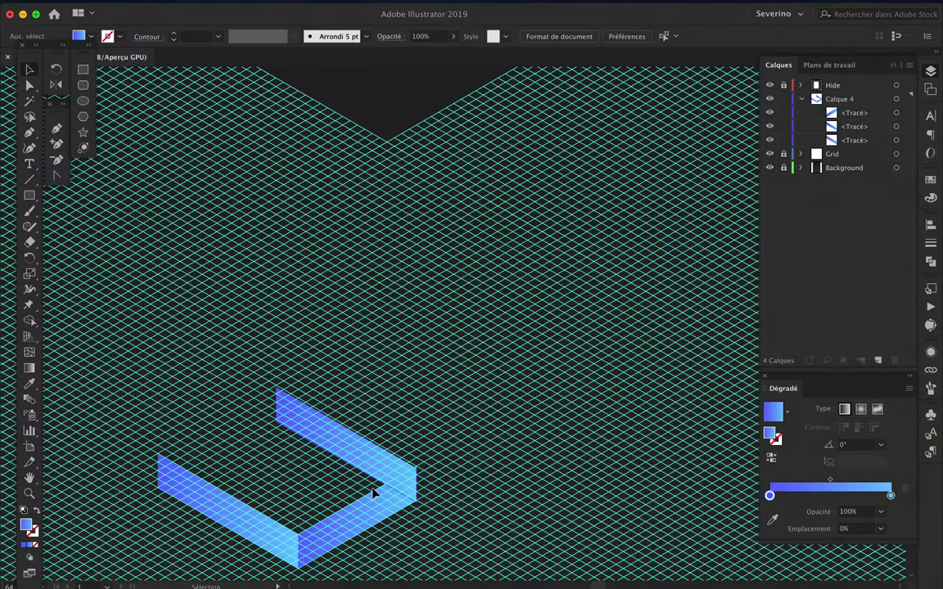
- Alt-drag a copy of the lower band up as the fourth side and move it to the layer bottom
left_click_drag(374, 513, 235, 435)
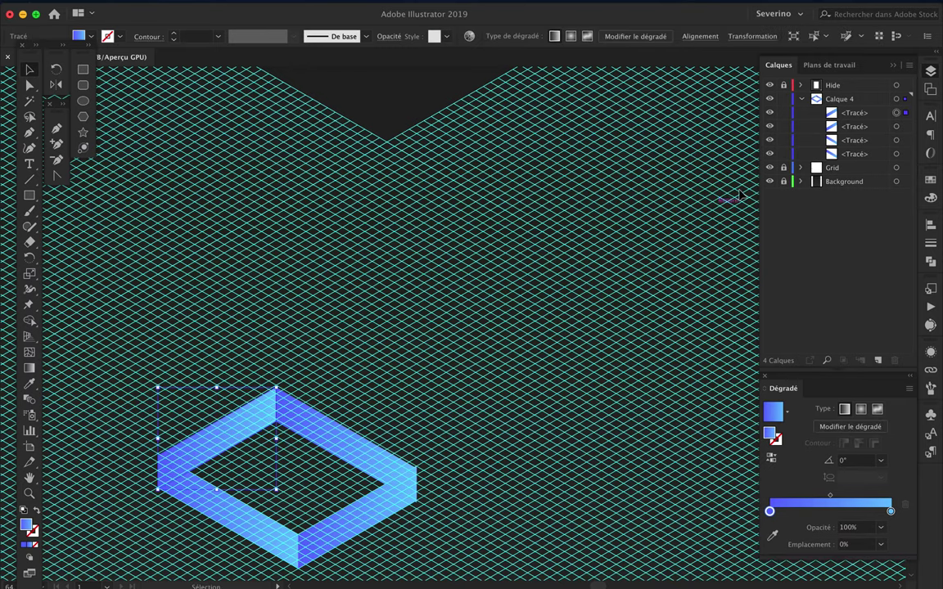
left_click_drag(905, 120, 812, 156)
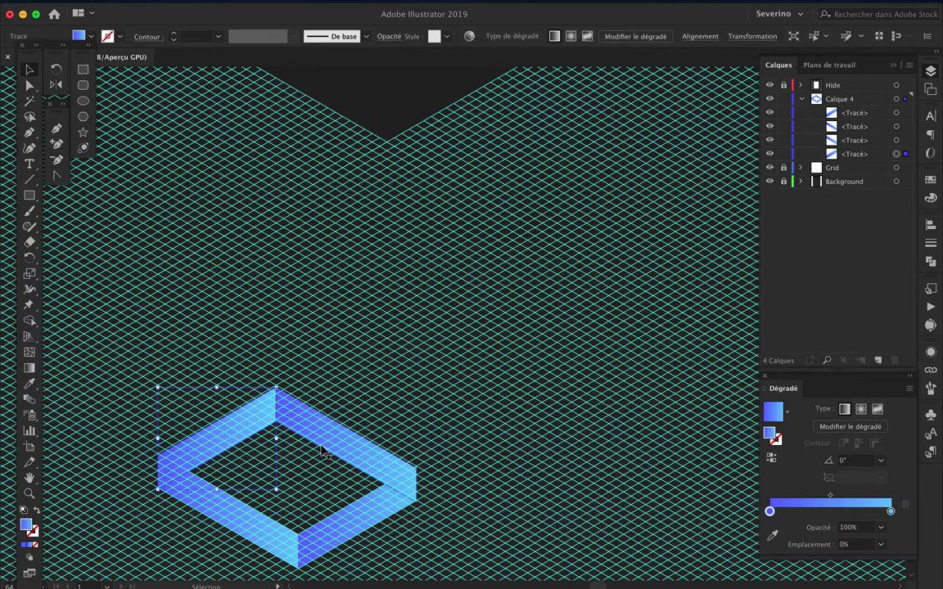
left_click(769, 167)
scroll(311, 384, "up", 3)
left_click(341, 480)
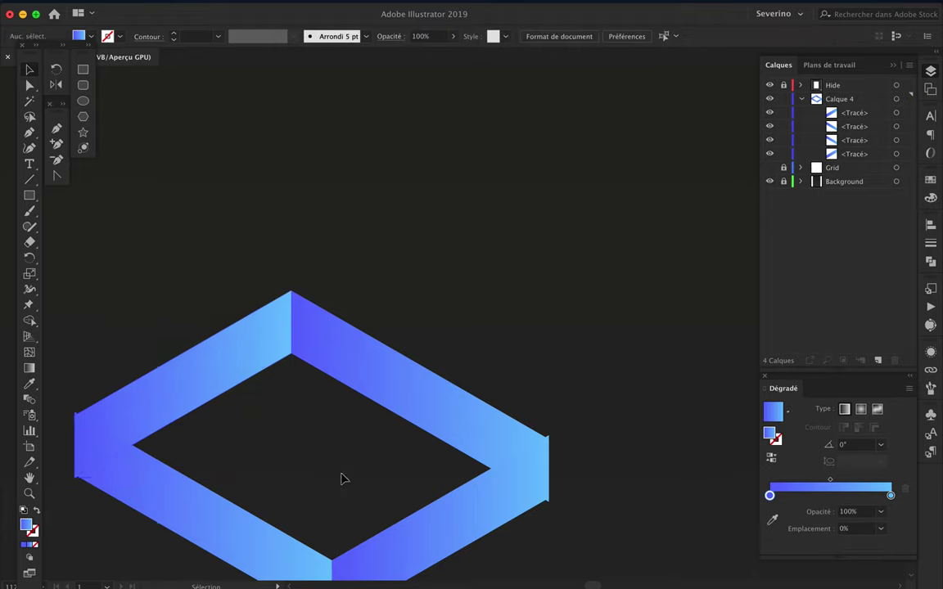
scroll(341, 479, "up", 3)
- Nudge the upper-left band right onto the guide and slide the left corners along the isometric axis
left_click_drag(311, 312, 326, 312)
scroll(572, 286, "down", 3)
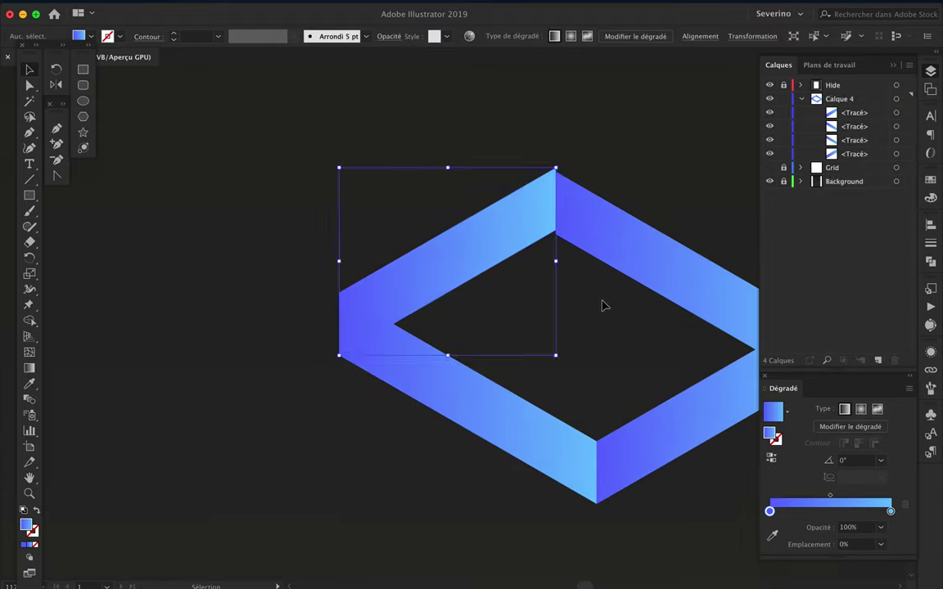
scroll(609, 327, "right", 2)
left_click(617, 350)
scroll(625, 327, "right", 2)
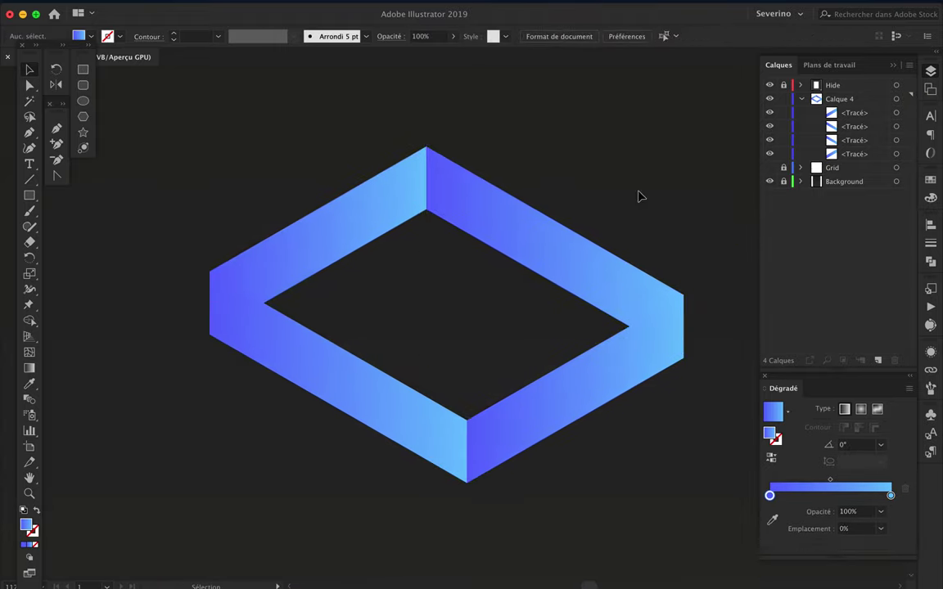
left_click(769, 166)
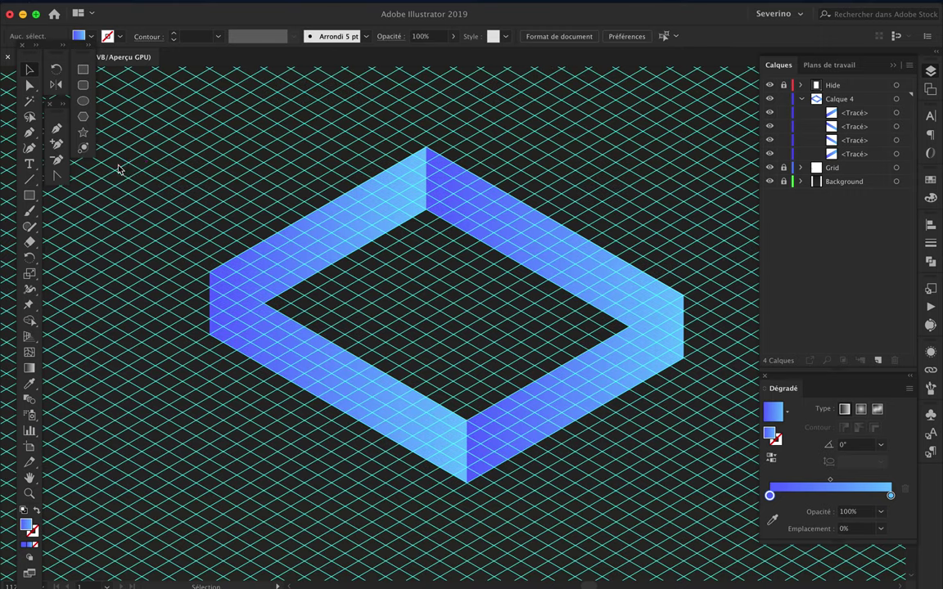
left_click_drag(426, 211, 468, 237)
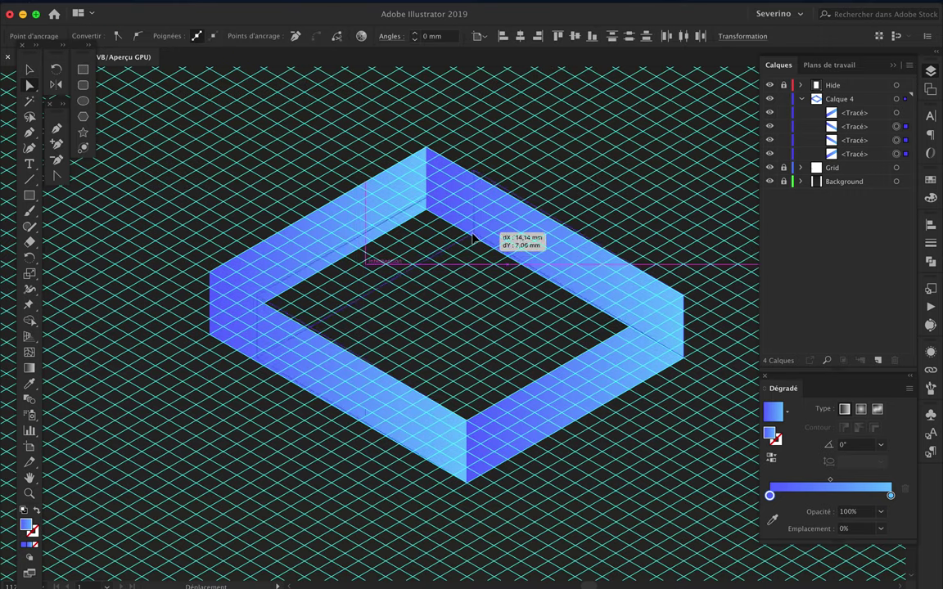
- Drop the moved corners in place, hide the grid and all panels for a clean preview
left_click_drag(468, 236, 469, 238)
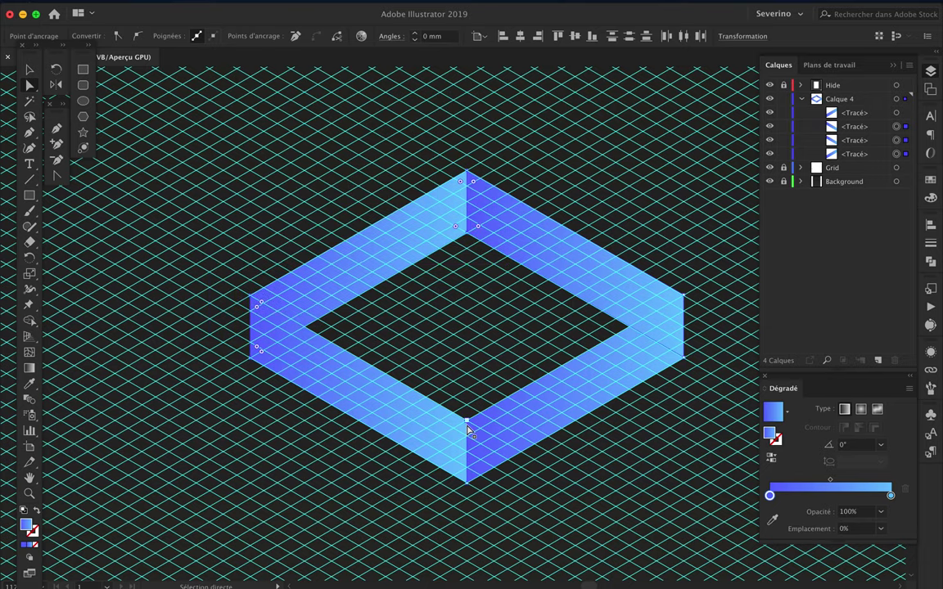
left_click(464, 373)
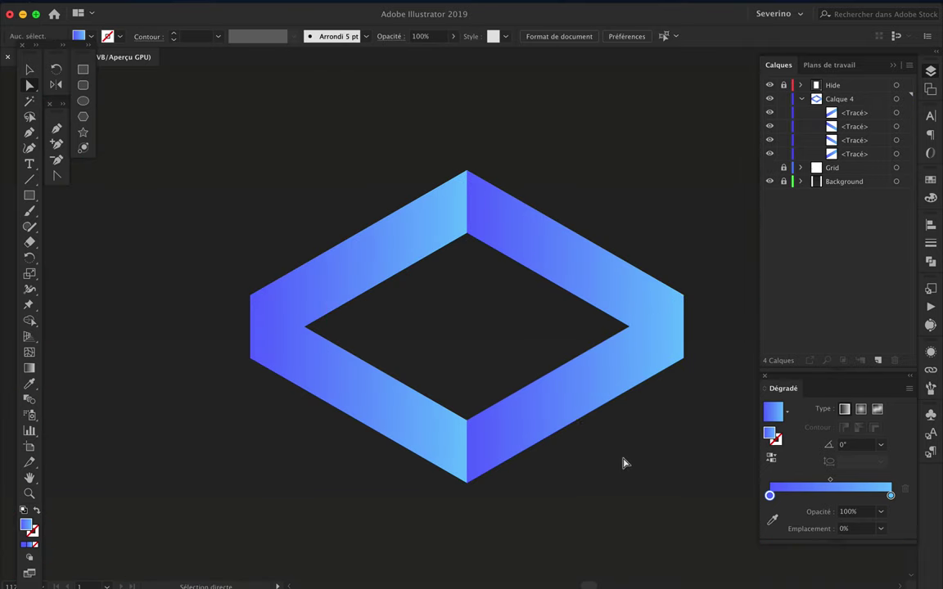
key("Tab")
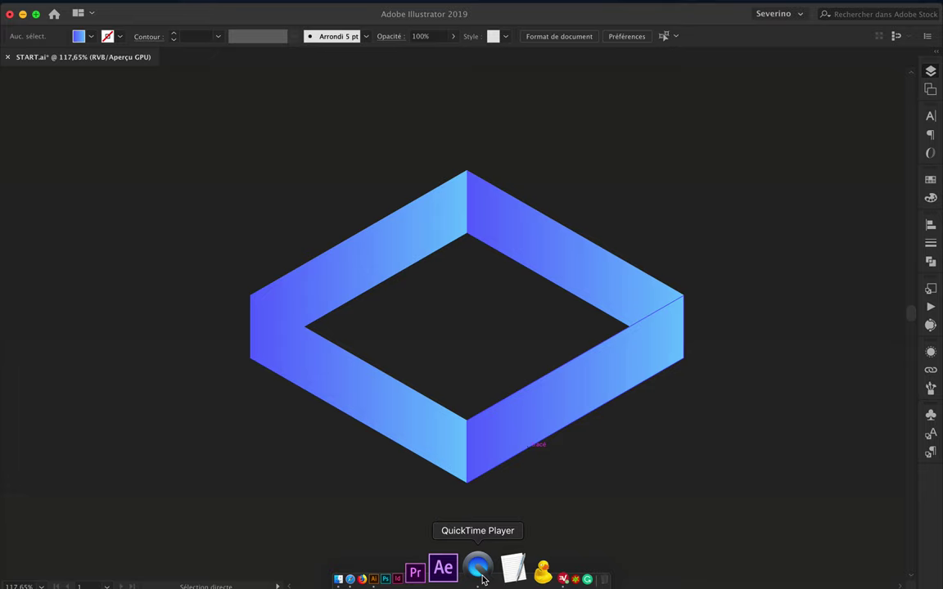
left_click(480, 567)
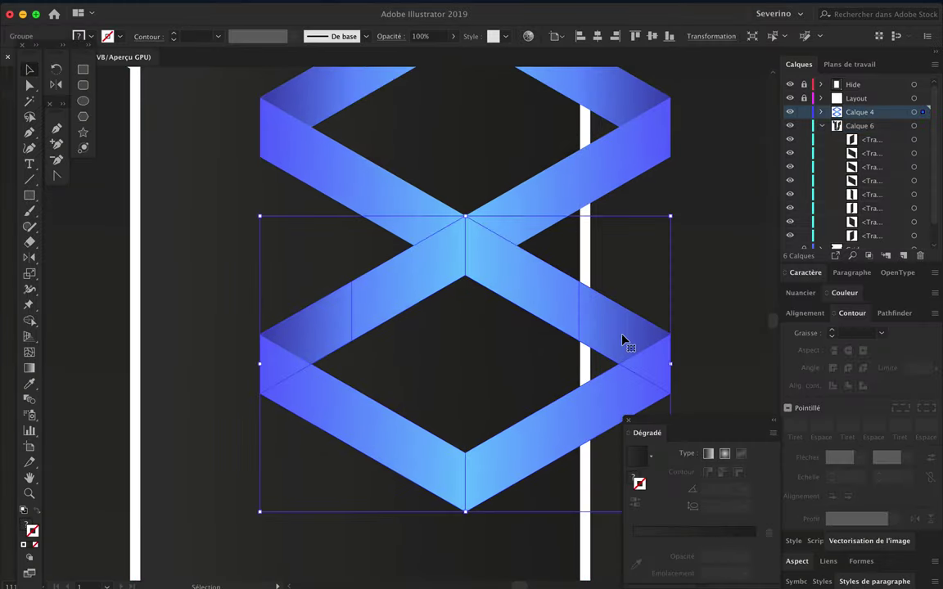
- Enter the group and snap the translucent rectangle's edge to the rhombi crossing
double_click(605, 303)
left_click_drag(564, 274, 669, 390)
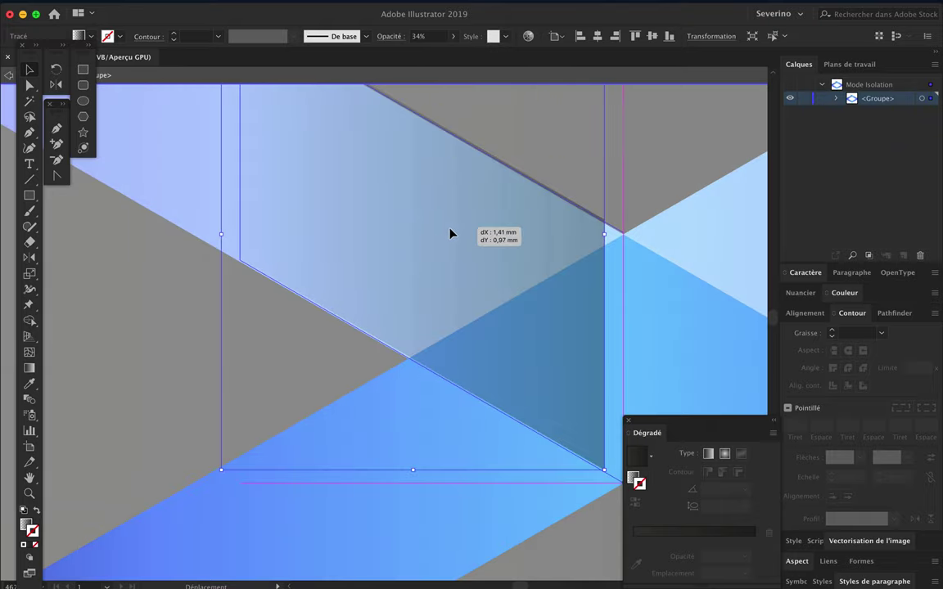
scroll(450, 233, "up", 2)
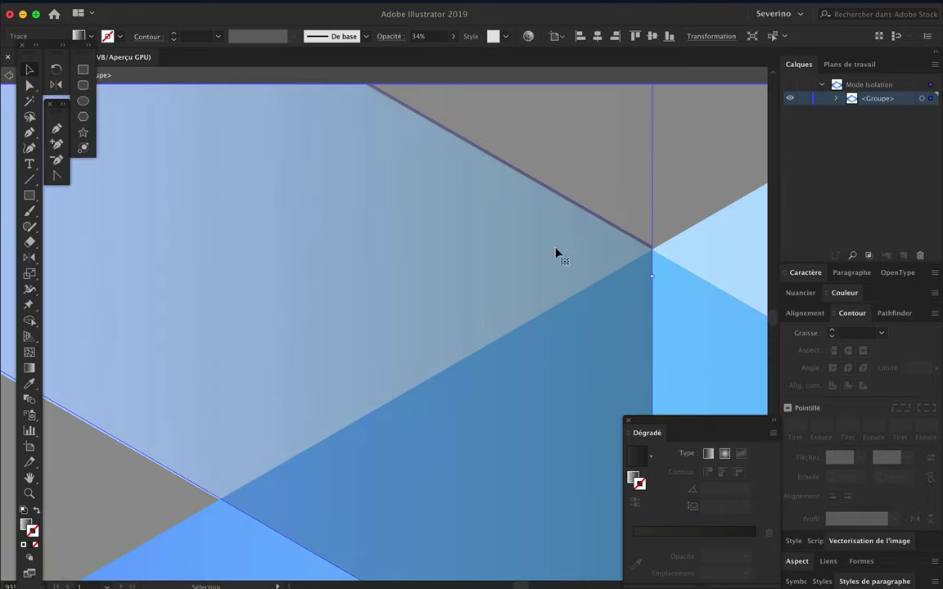
left_click_drag(558, 252, 549, 275)
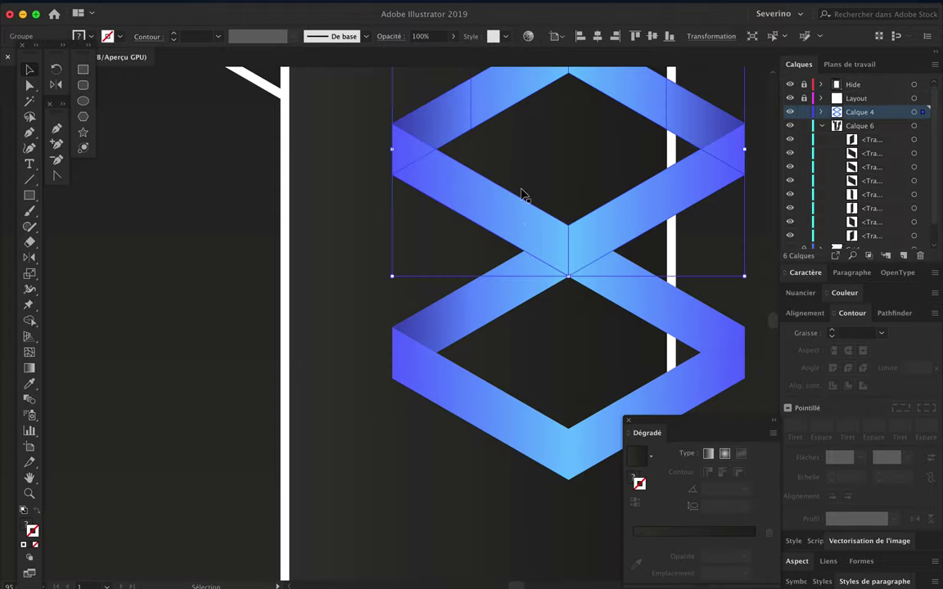
- Snap the 34%-opacity shading piece onto the top rhombus's lower-left band corner
double_click(528, 217)
key("Escape")
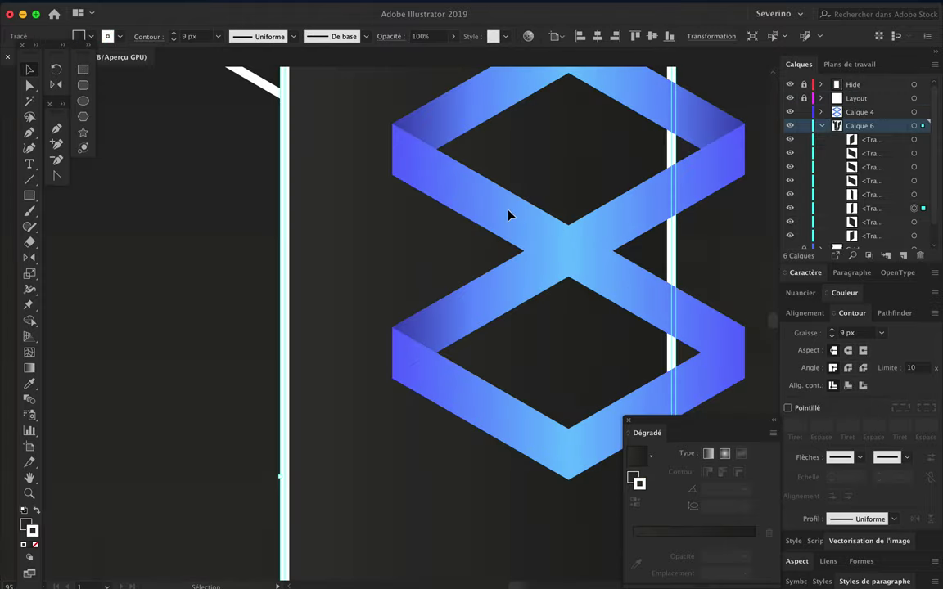
left_click(555, 236)
double_click(521, 222)
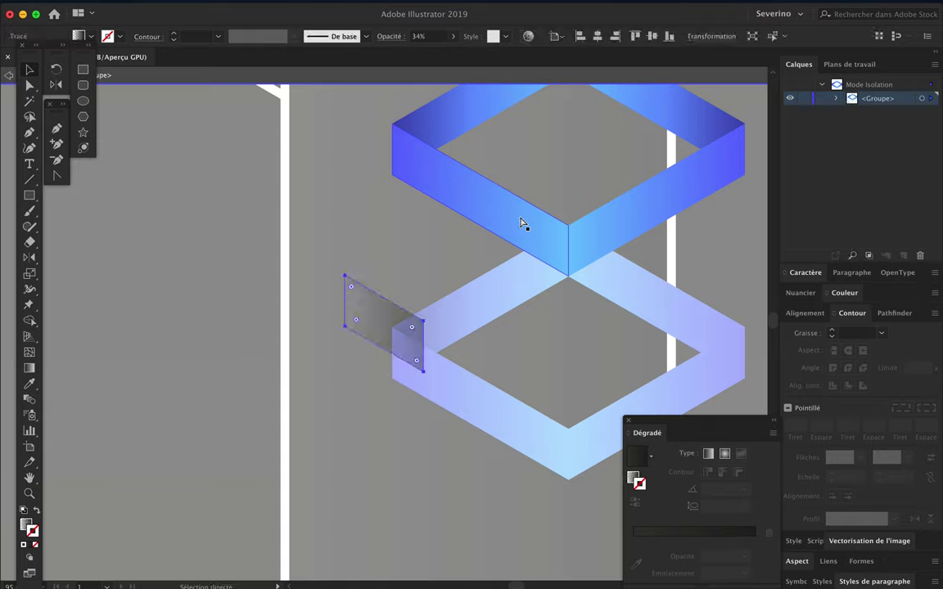
left_click_drag(399, 306, 518, 223)
scroll(518, 222, "up", 5)
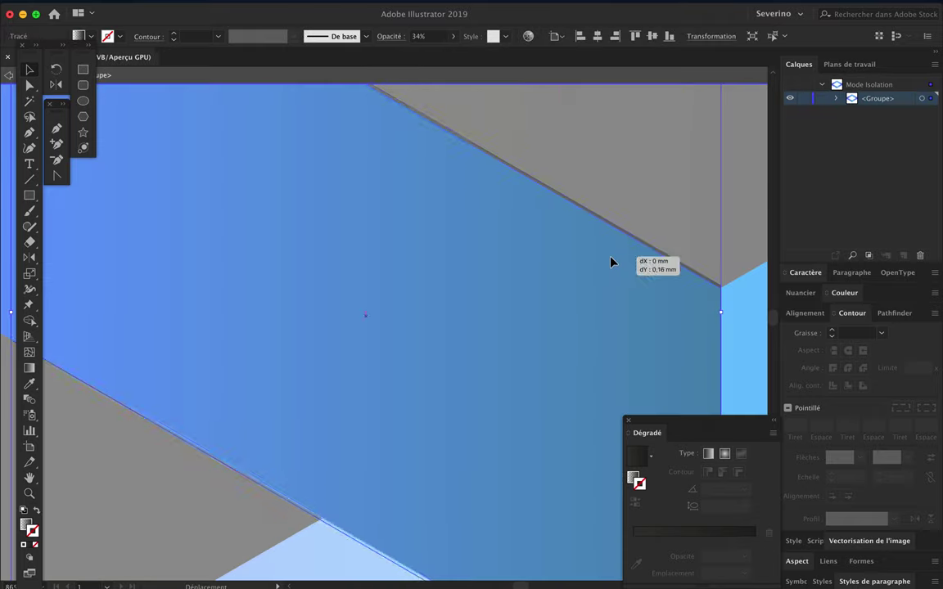
scroll(611, 258, "up", 5)
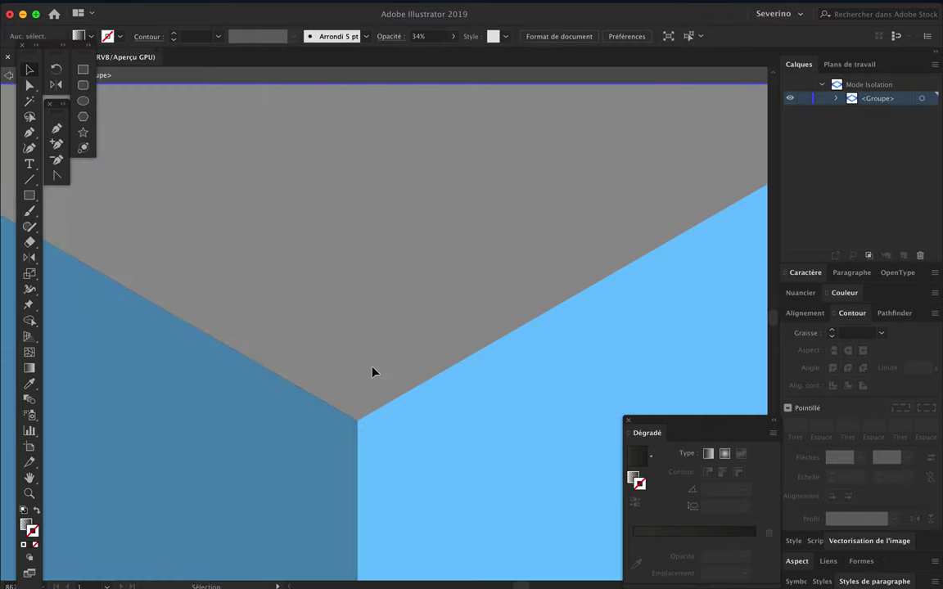
mouse_move(358, 426)
left_mouse_down()
mouse_move(312, 411)
mouse_move(333, 416)
left_mouse_up()
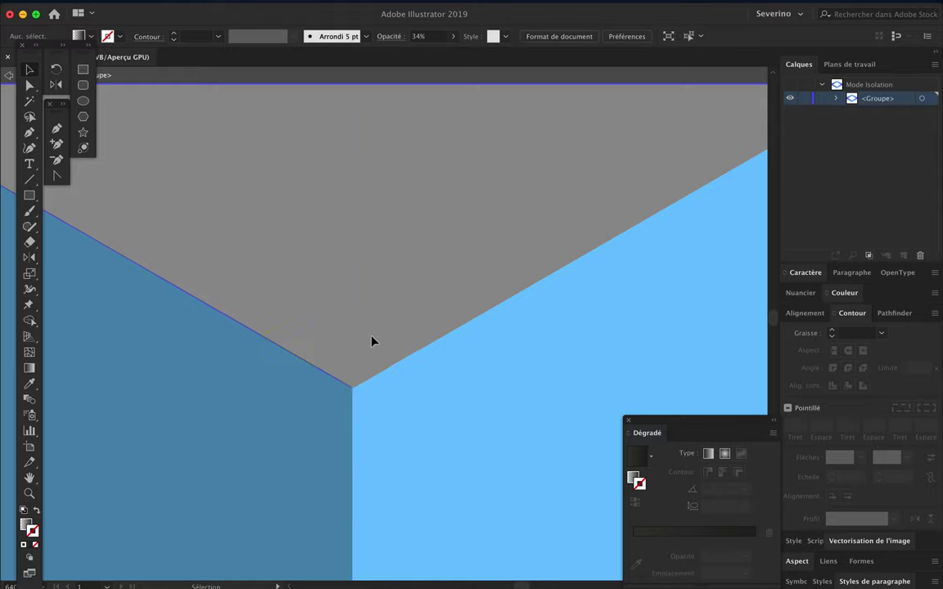
left_click_drag(333, 415, 339, 397)
scroll(339, 397, "down", 5)
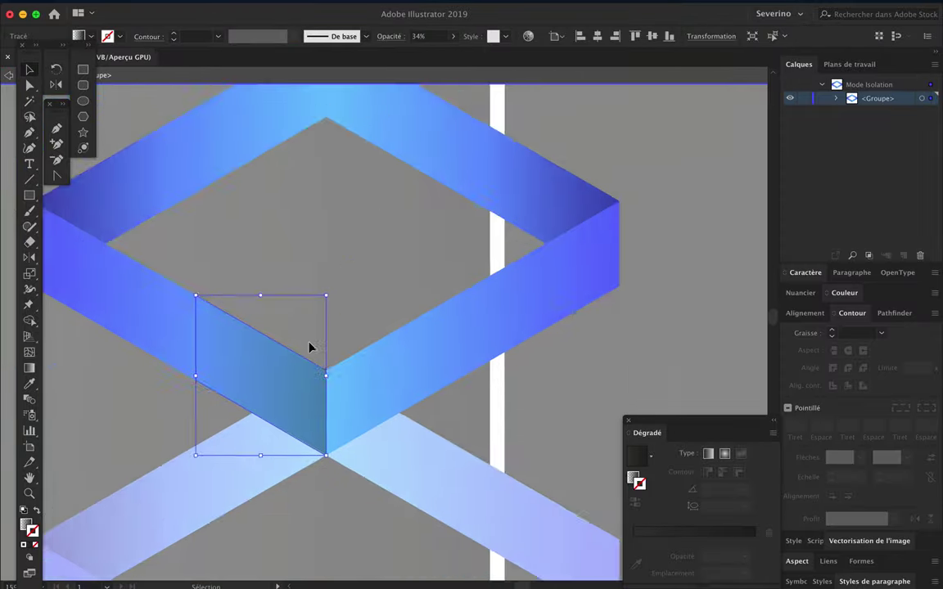
left_click(291, 320)
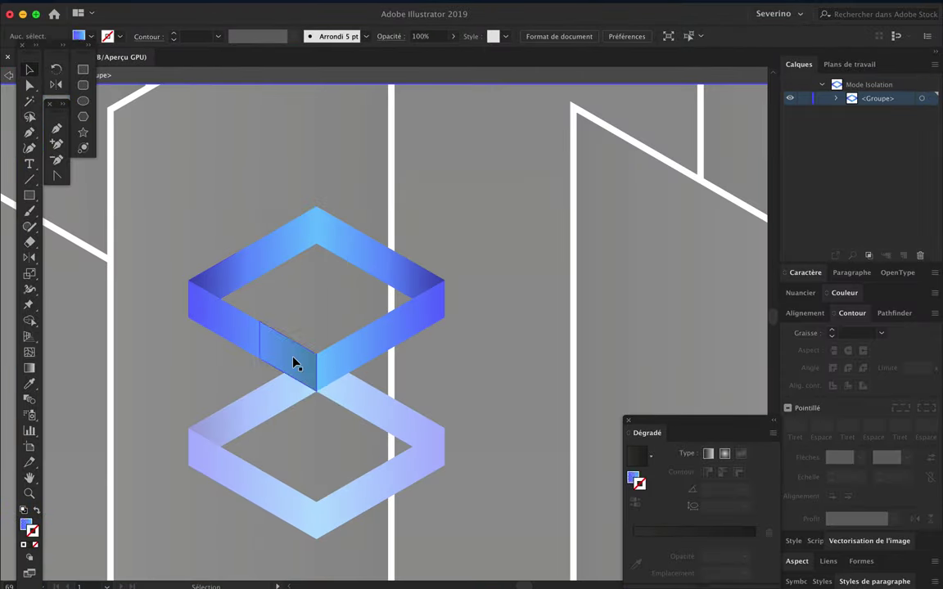
- Give the shading piece a shortened dark fading gradient with an added middle stop
left_click(274, 351)
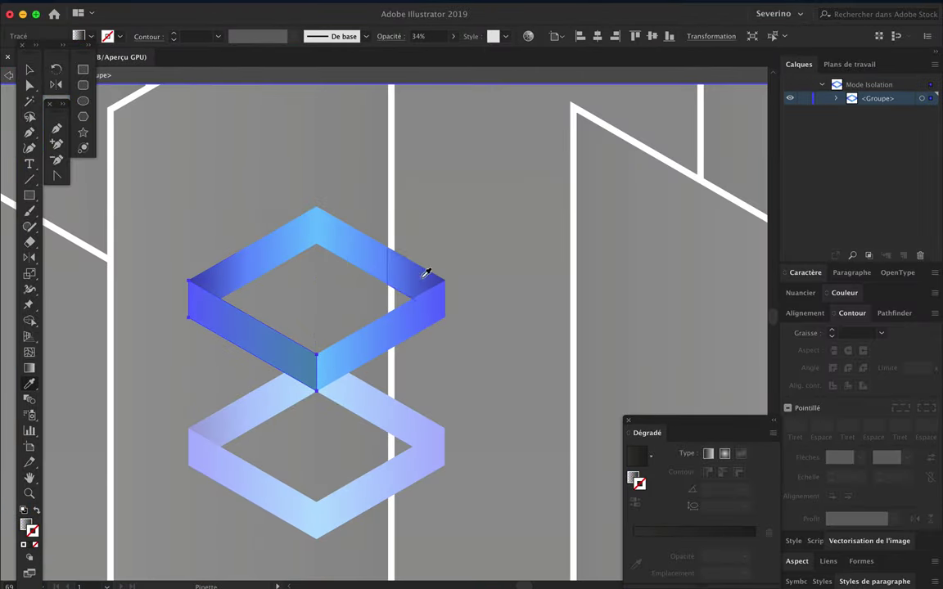
key("g")
left_click(25, 524)
left_click_drag(318, 335, 247, 336)
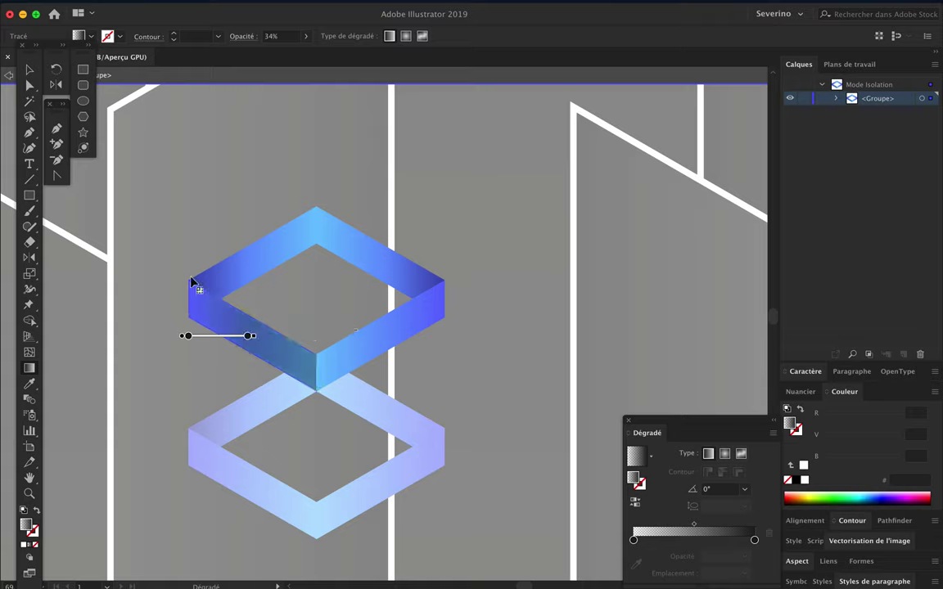
left_click_drag(192, 317, 249, 339)
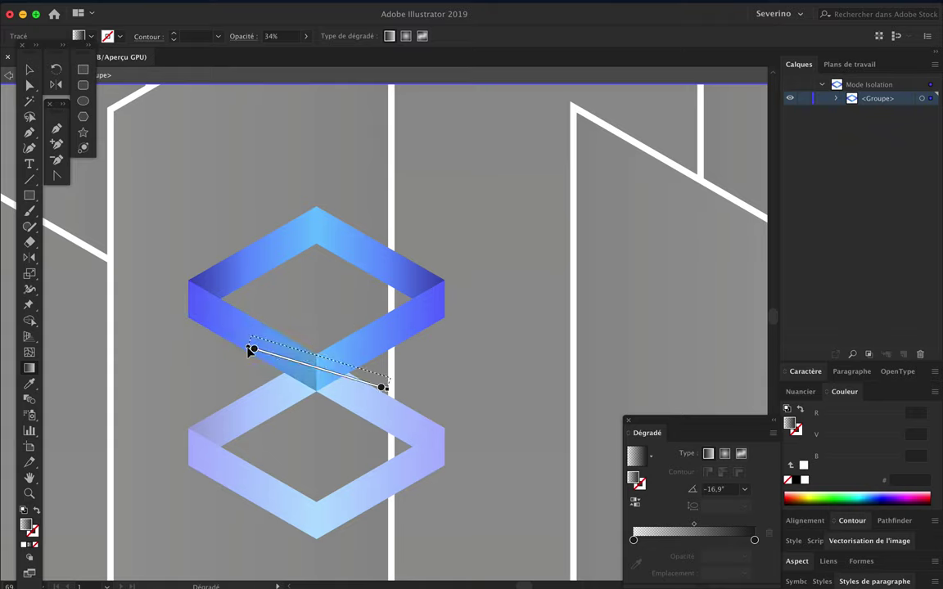
left_click(328, 358)
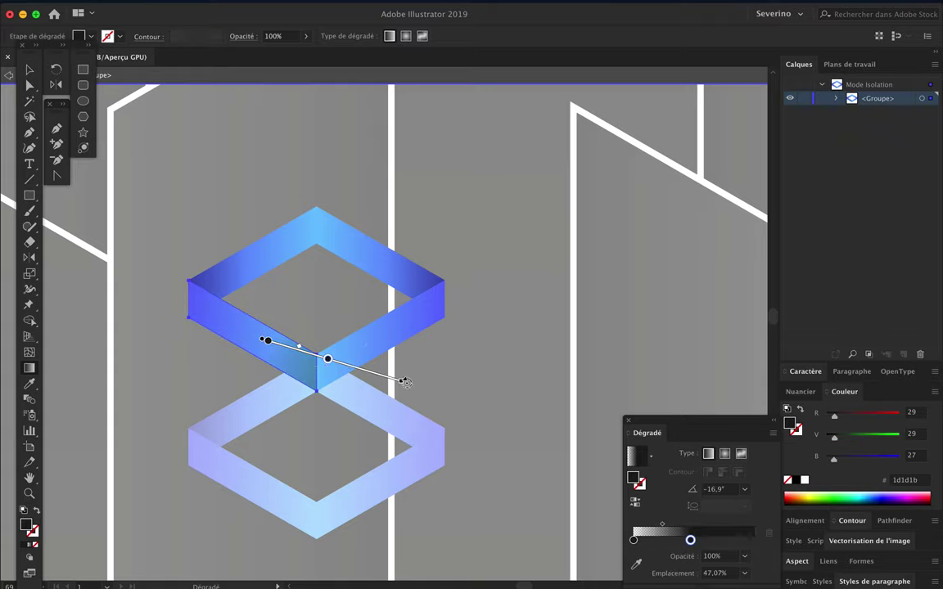
key("v")
- Exit isolation mode and select the upper rhombus group
left_click(421, 373)
key("Escape")
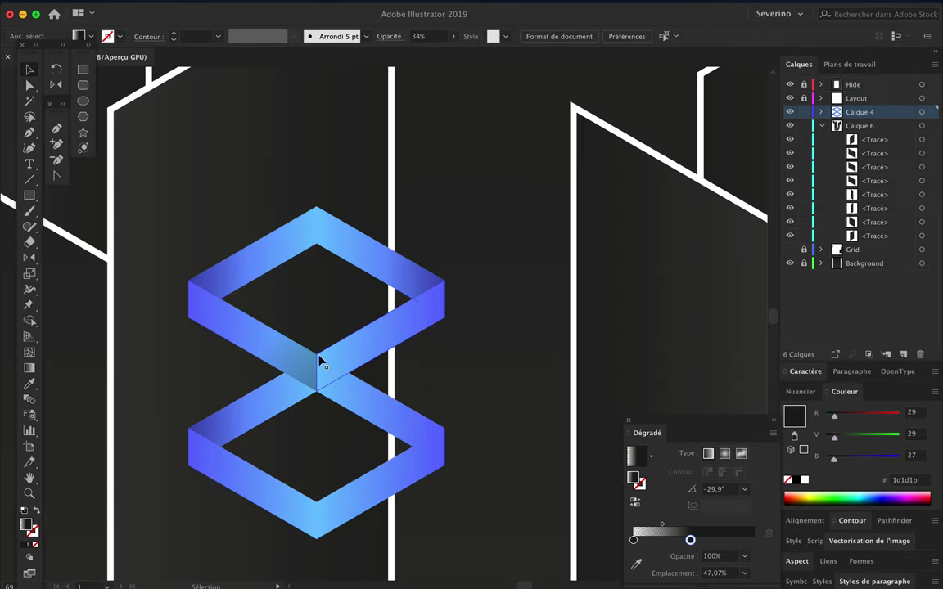
left_click(320, 360)
left_click(821, 112)
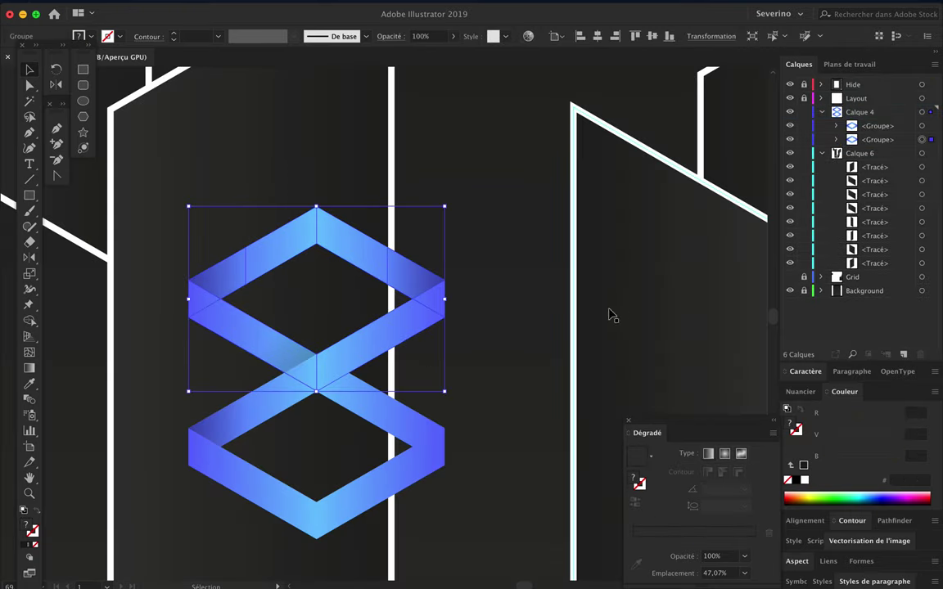
- Isolate the upper diamond and reflect the band's gradient to run at -150.1°
double_click(281, 351)
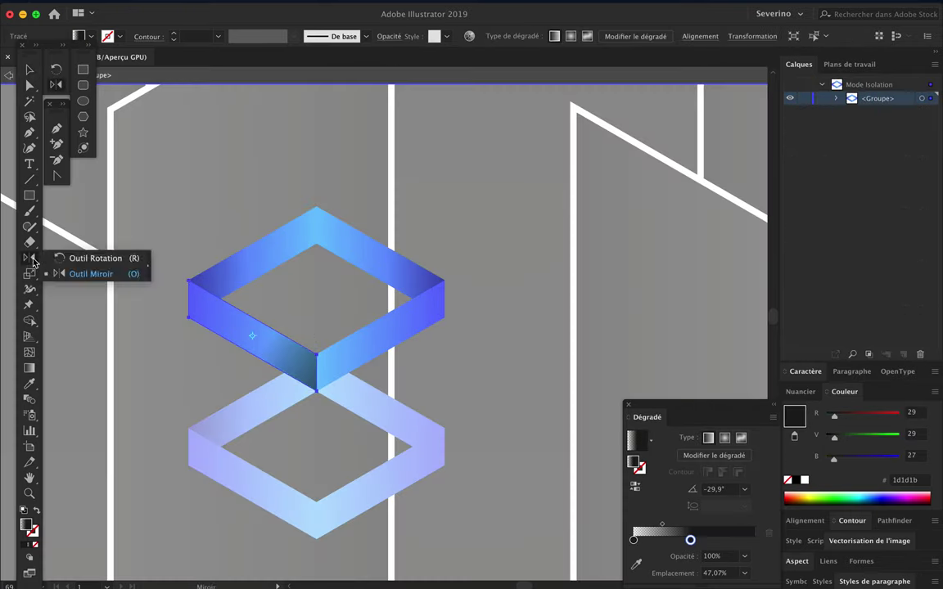
left_click(78, 254)
left_click_drag(311, 316, 232, 363)
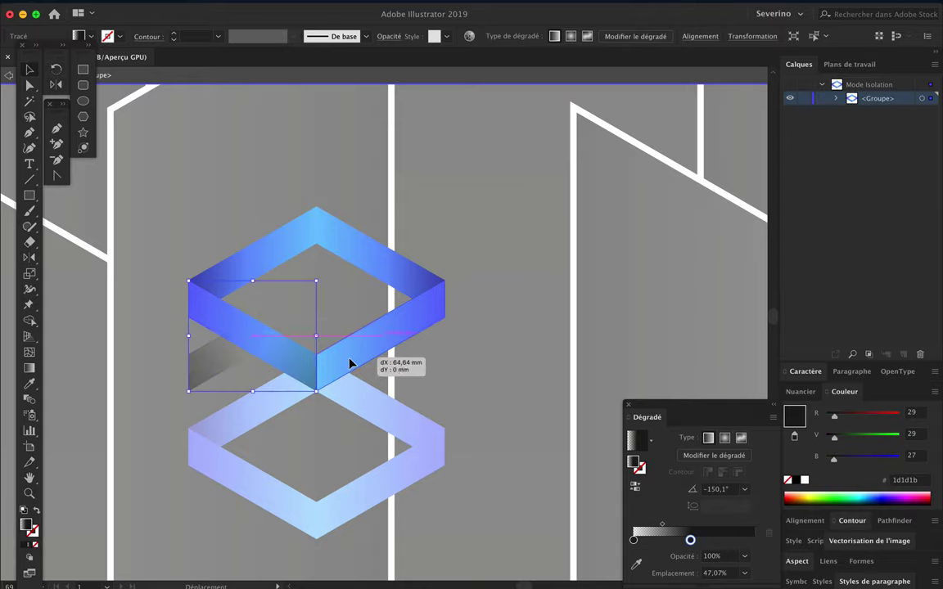
key("ctrl+plus")
key("ctrl+plus")
key("ctrl+plus")
- Exit the isolated group, zoom out to the whole poster and select the lower diamond group
left_click(836, 98)
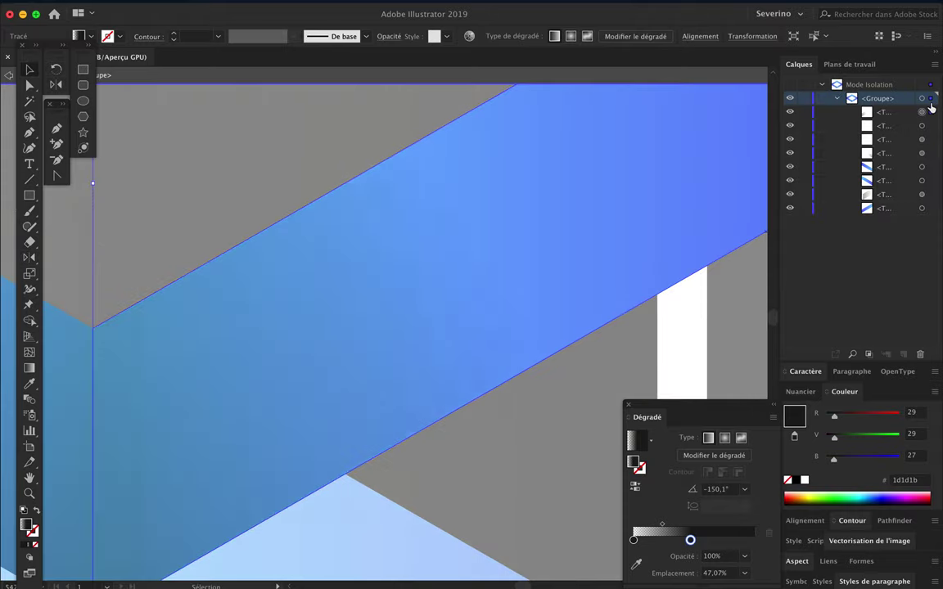
key("ctrl+minus")
key("ctrl+minus")
left_click(307, 214)
double_click(307, 215)
key("ctrl+minus")
left_click(379, 319)
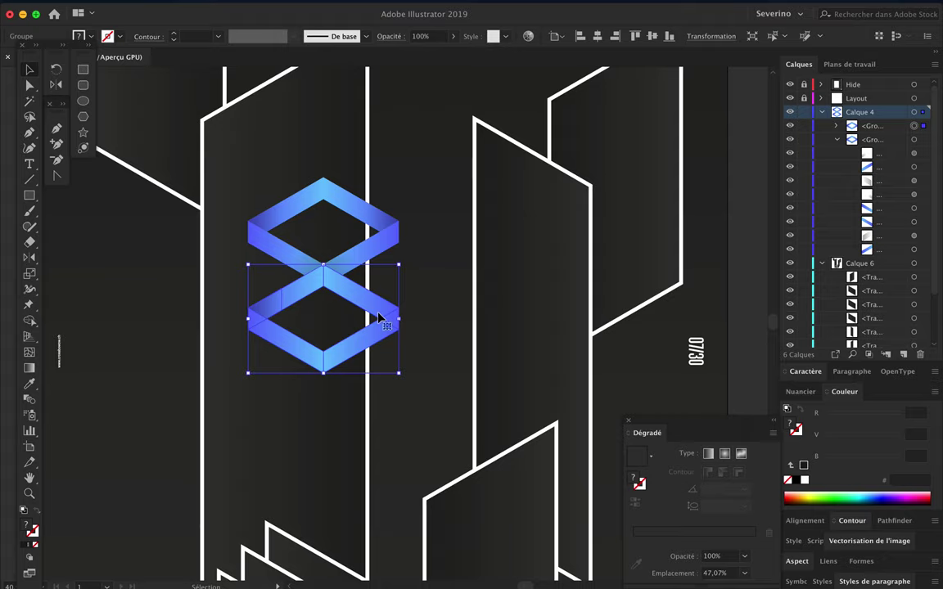
- Duplicate the lower diamond straight downward as a third diamond below the pair
left_click_drag(379, 318, 343, 439)
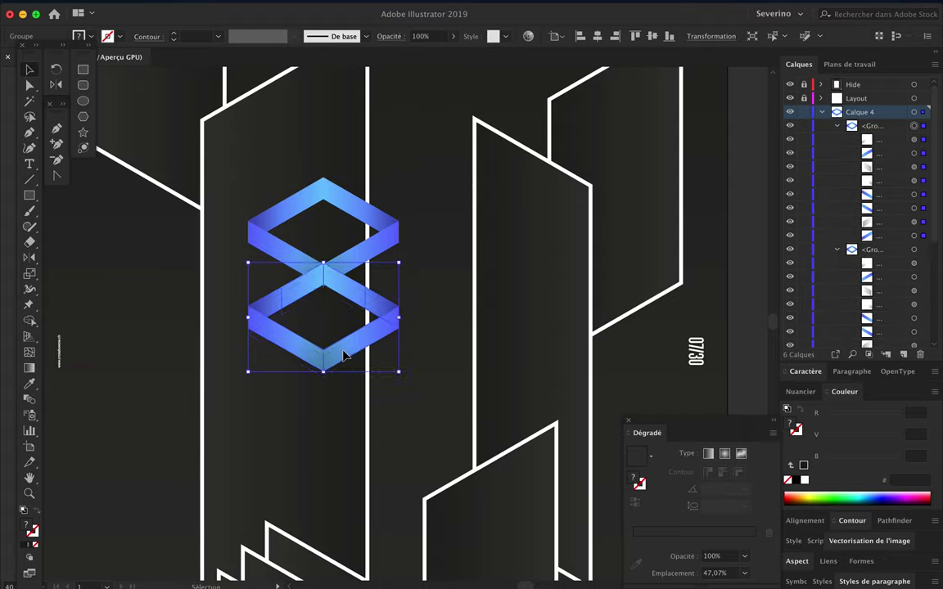
left_click_drag(342, 440, 343, 439)
left_click(434, 396)
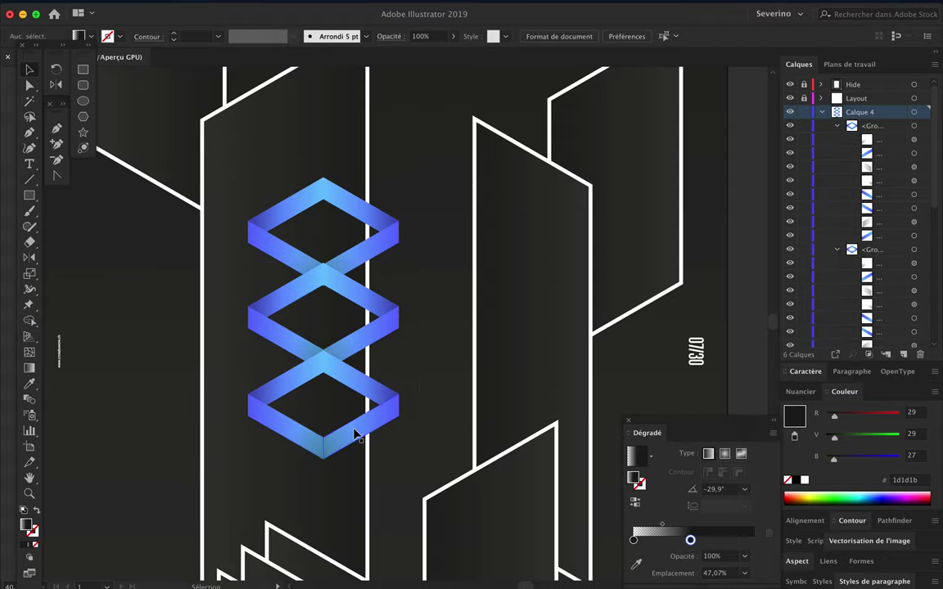
scroll(357, 434, "up", 5)
scroll(309, 410, "down", 3)
- Move the three-diamond group so it snaps onto the crossing point
left_click(379, 357)
scroll(397, 371, "up", 4)
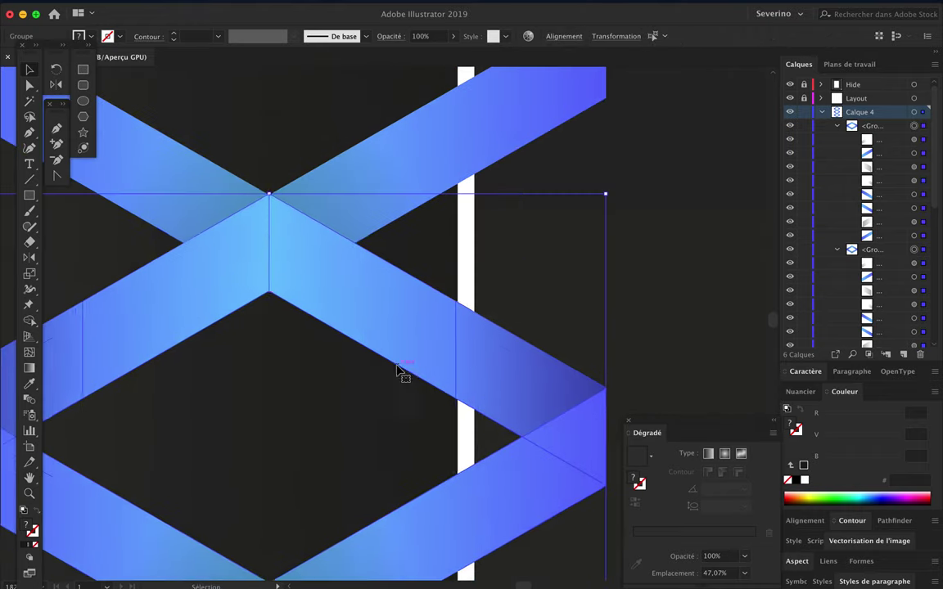
left_click_drag(398, 370, 336, 273)
scroll(269, 196, "up", 2)
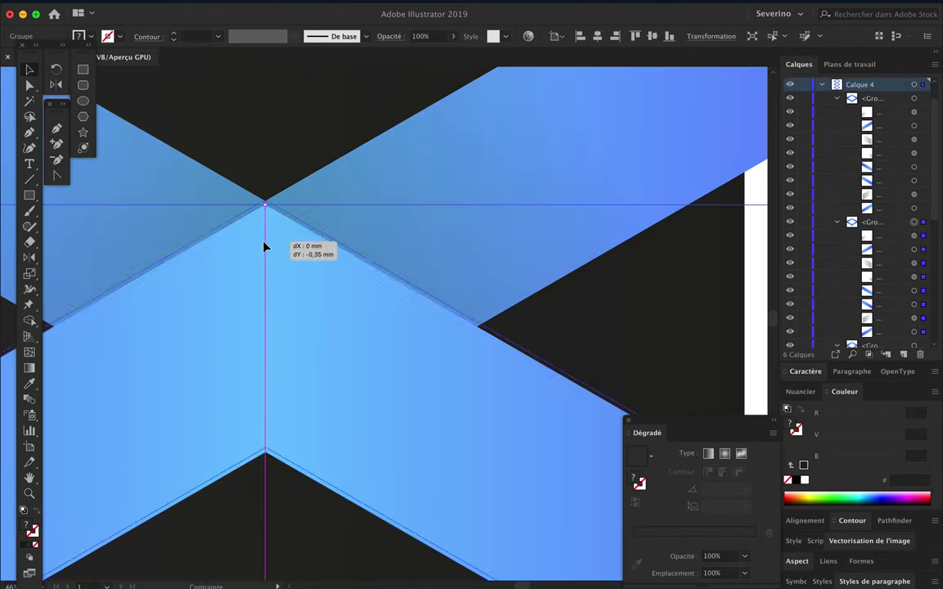
left_click(272, 161)
scroll(272, 162, "down", 3)
scroll(257, 412, "up", 3)
left_click_drag(256, 413, 254, 412)
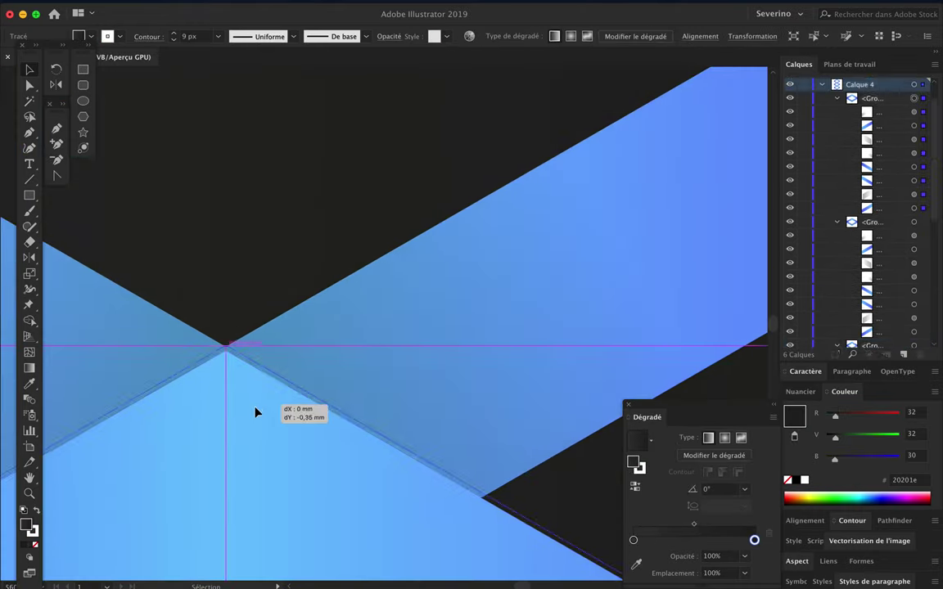
left_click_drag(185, 389, 228, 404)
scroll(232, 295, "down", 3)
- Copy the diamond column to the right to start a second column
left_click(336, 343)
left_click_drag(333, 268, 515, 290)
left_click(692, 273)
scroll(431, 278, "up", 5)
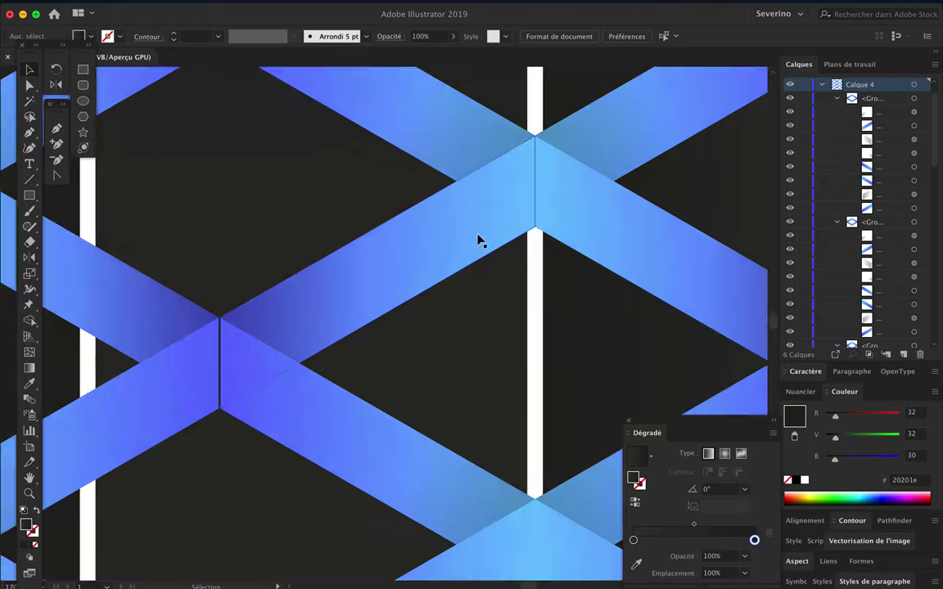
scroll(237, 410, "up", 3)
- Select a diamond group and then a single face inside it
left_click(425, 528)
scroll(426, 528, "up", 3)
left_click(225, 444)
scroll(205, 368, "up", 2)
scroll(204, 367, "down", 3)
scroll(162, 298, "up", 3)
scroll(228, 358, "down", 2)
- Isolate a diamond group so its individual faces can be edited
key("a")
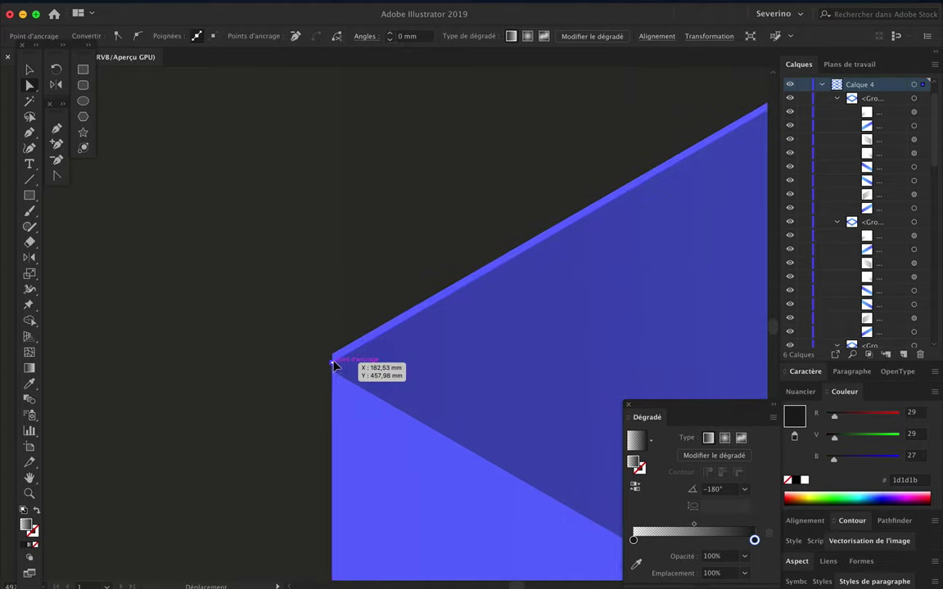
key("v")
scroll(326, 364, "down", 3)
scroll(500, 362, "up", 3)
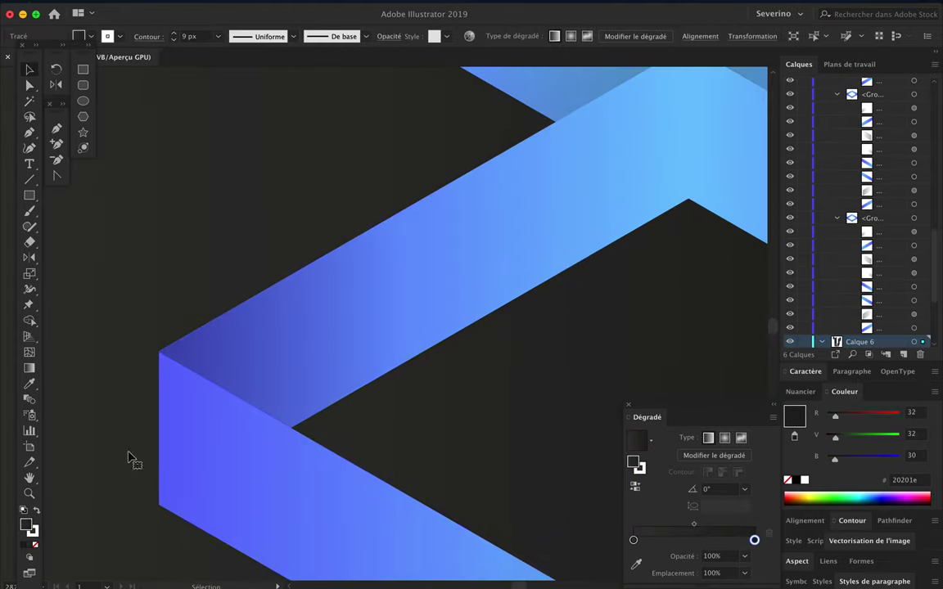
scroll(147, 446, "up", 3)
double_click(370, 467)
scroll(370, 467, "down", 1)
scroll(532, 399, "down", 2)
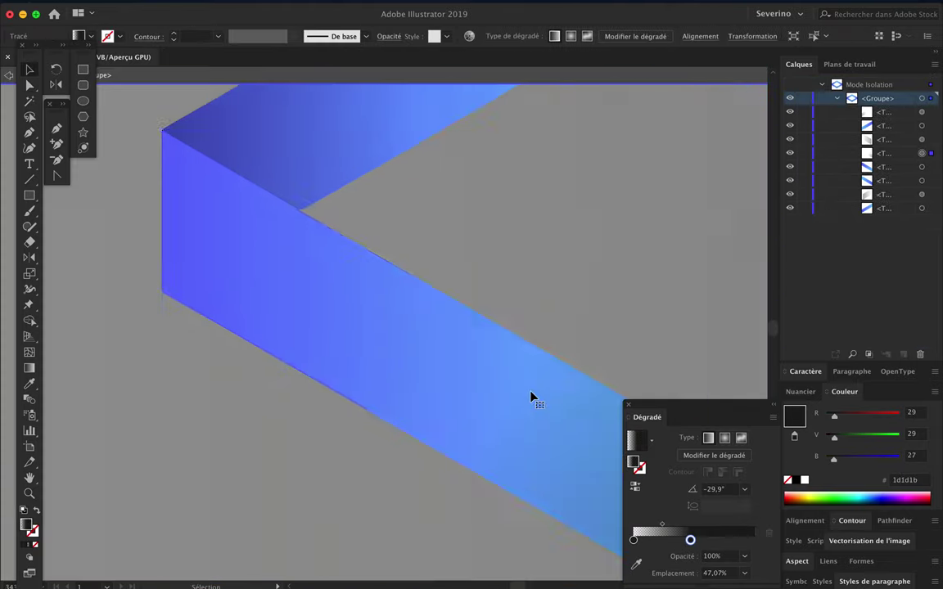
scroll(531, 398, "down", 3)
left_click(577, 362)
scroll(438, 341, "up", 3)
- Select the light-blue gradient face and the overlapping faces at the band's corner
left_click(438, 341)
scroll(438, 341, "up", 2)
scroll(438, 352, "up", 1)
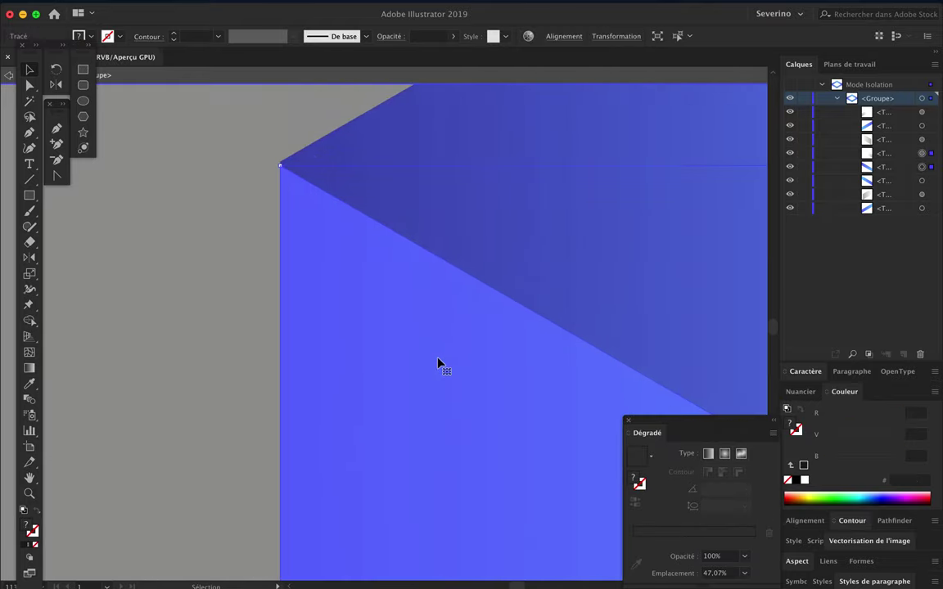
scroll(280, 216, "up", 2)
scroll(310, 366, "up", 2)
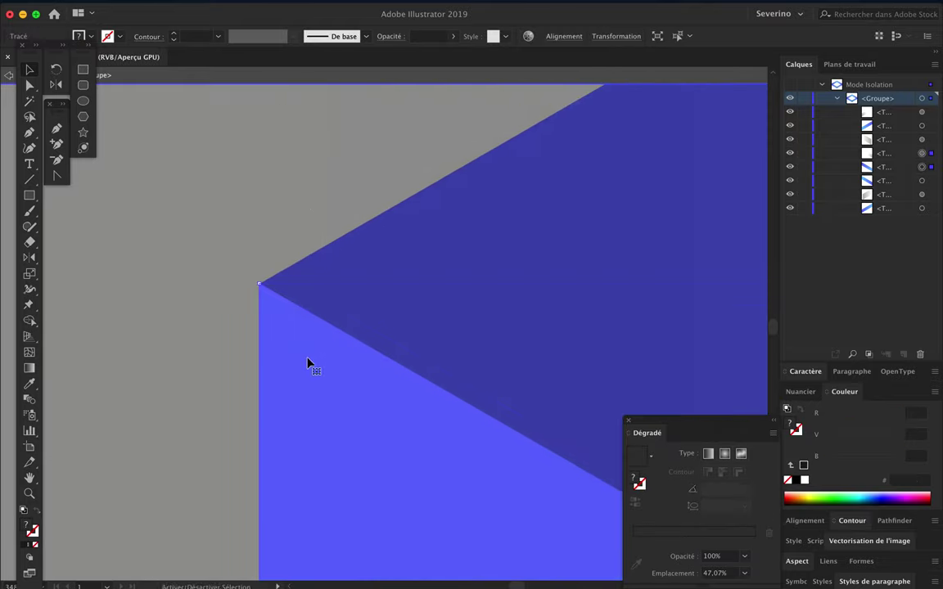
left_click(309, 366)
scroll(270, 319, "down", 1)
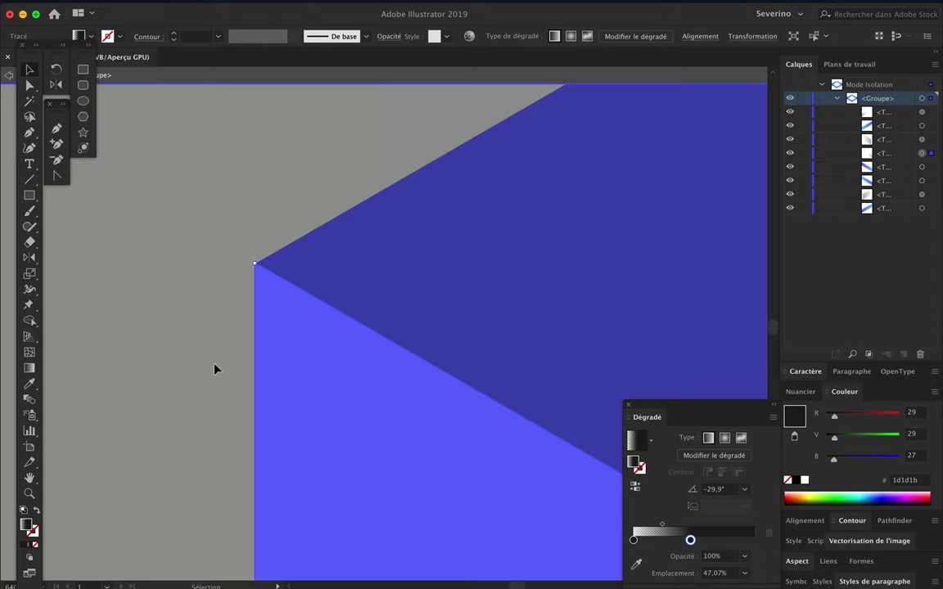
left_click_drag(215, 369, 283, 429)
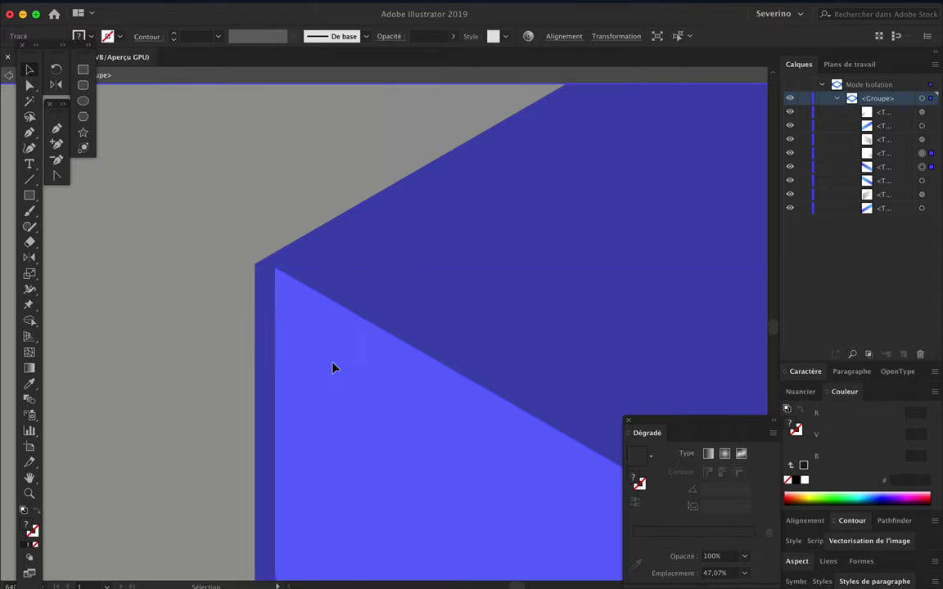
left_click(228, 318)
scroll(221, 319, "up", 1)
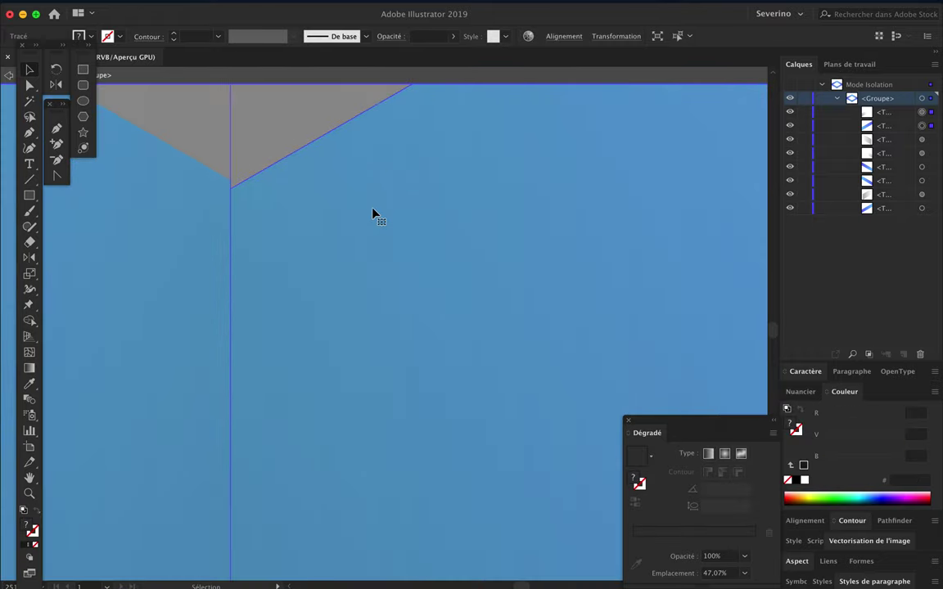
- Drag the blue face's corner point and vertical edge left to meet the lattice cleanly
left_click_drag(373, 213, 283, 220)
left_click_drag(254, 193, 260, 168)
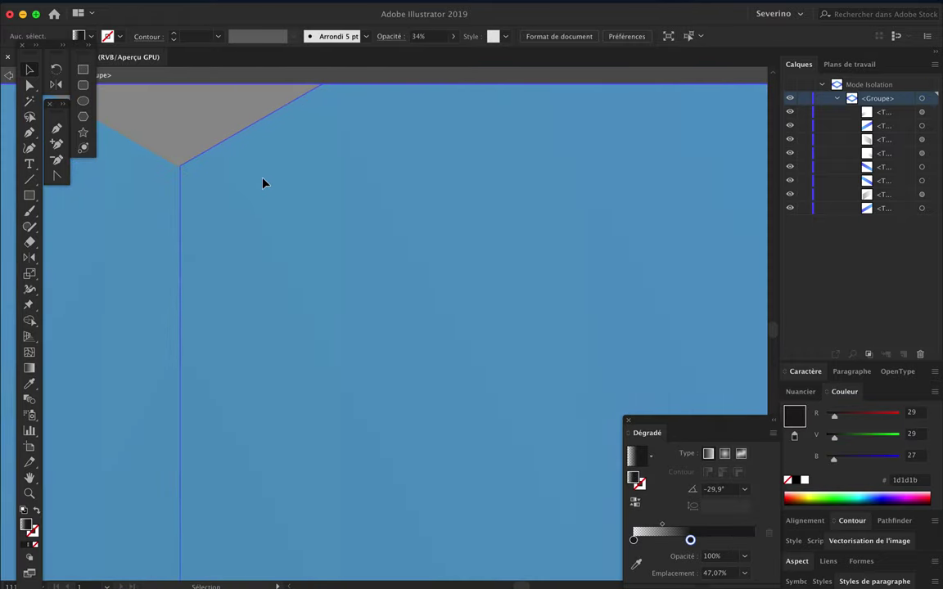
key("ctrl+shift+a")
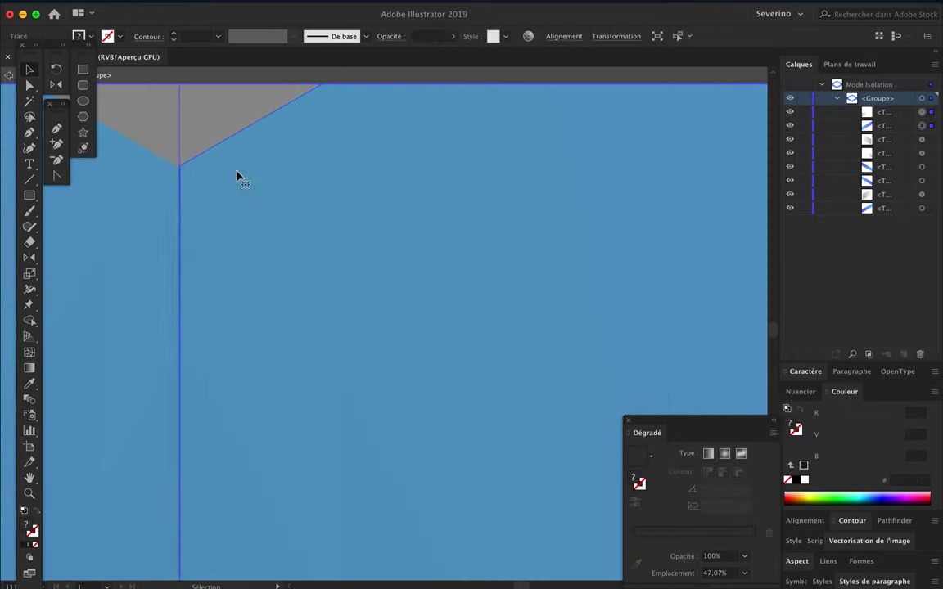
key("ctrl+shift+a")
scroll(237, 217, "up", 3, "alt")
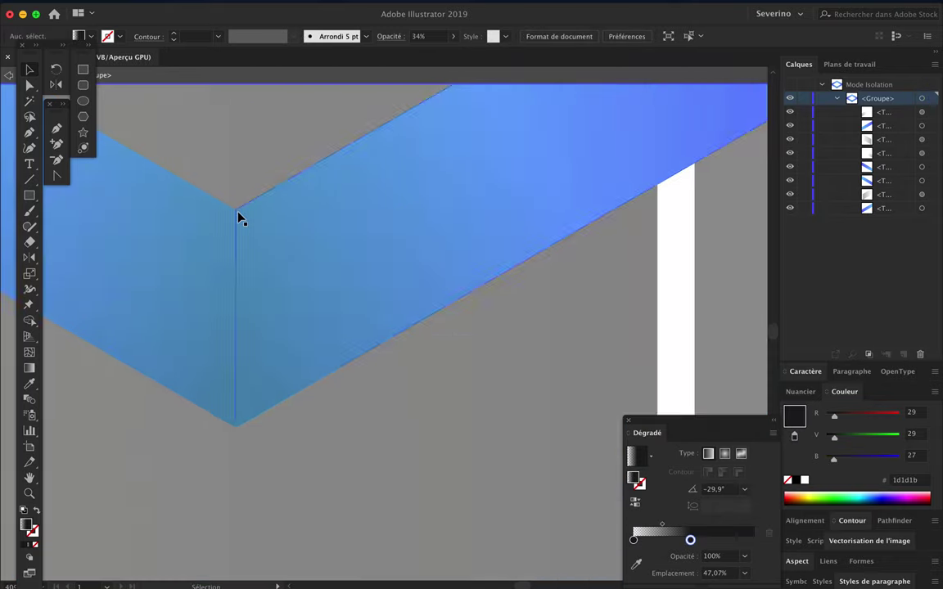
scroll(236, 356, "down", 3, "alt")
scroll(228, 353, "down", 2, "alt")
left_click(225, 357)
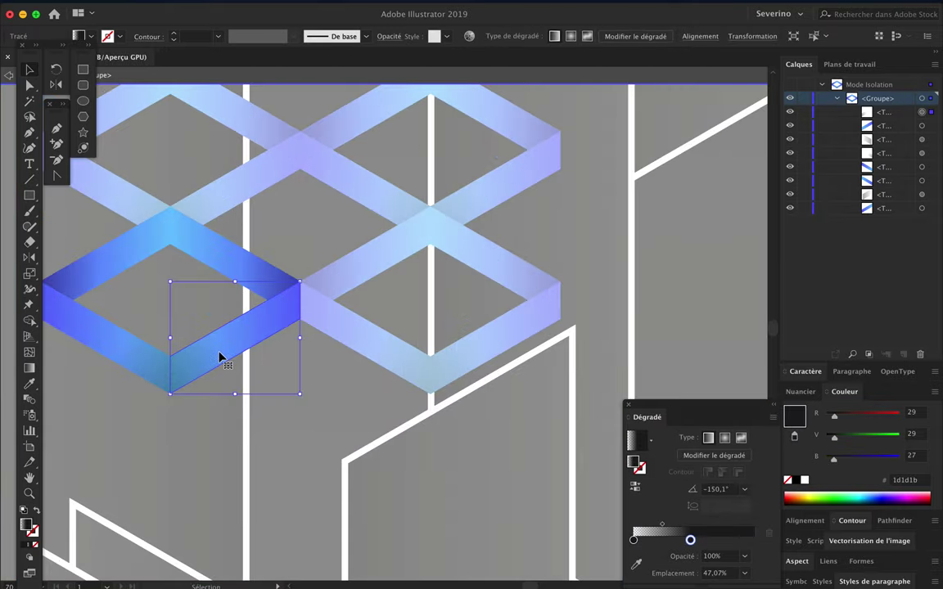
- Redraw the band's gradient with the Gradient tool so it runs diagonally along the band
scroll(217, 360, "up", 5, "alt")
scroll(217, 358, "up", 3, "alt")
left_click(137, 361)
scroll(140, 353, "left", 3)
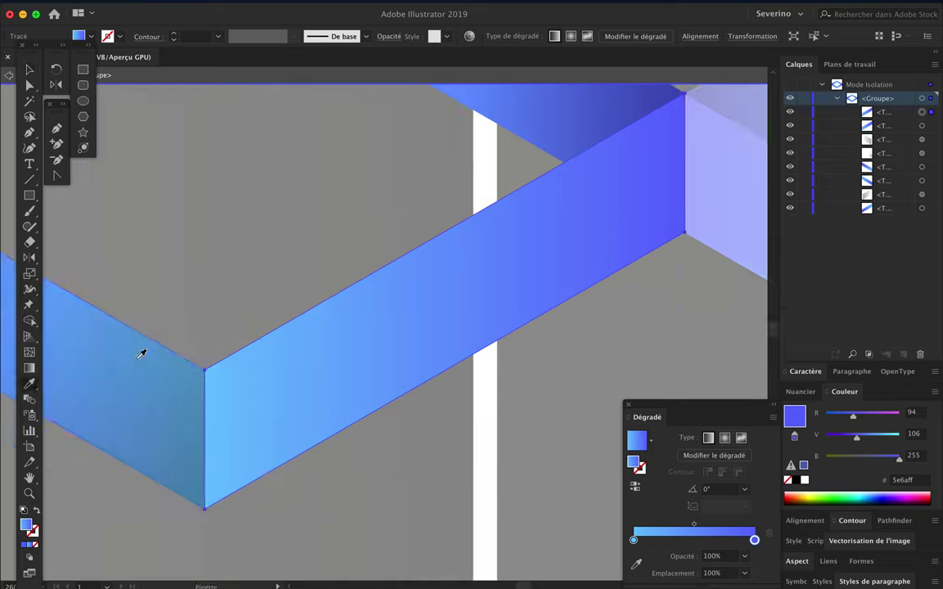
key("g")
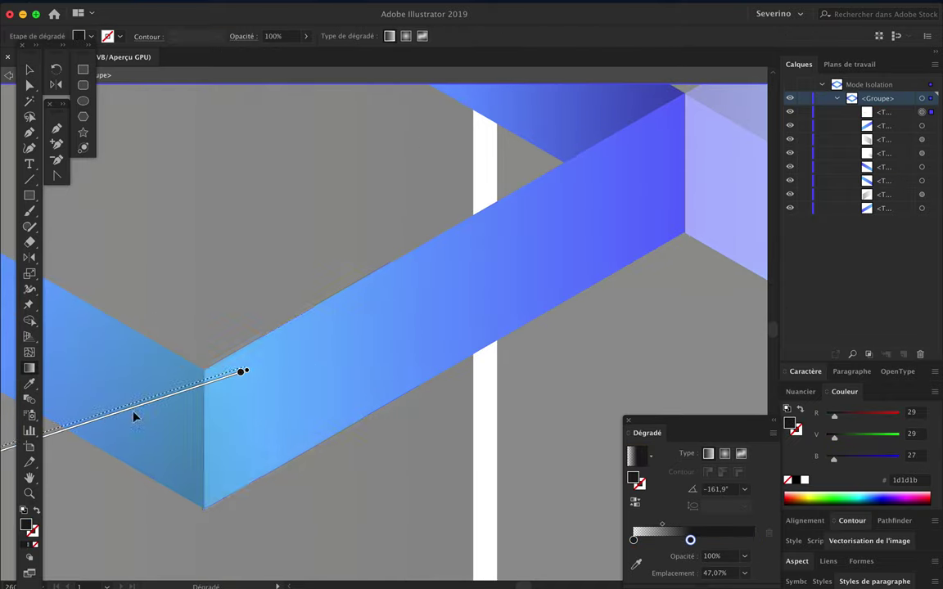
left_click_drag(606, 250, 142, 401)
left_click_drag(389, 320, 606, 249)
left_click_drag(120, 406, 165, 393)
left_click_drag(605, 296, 295, 339)
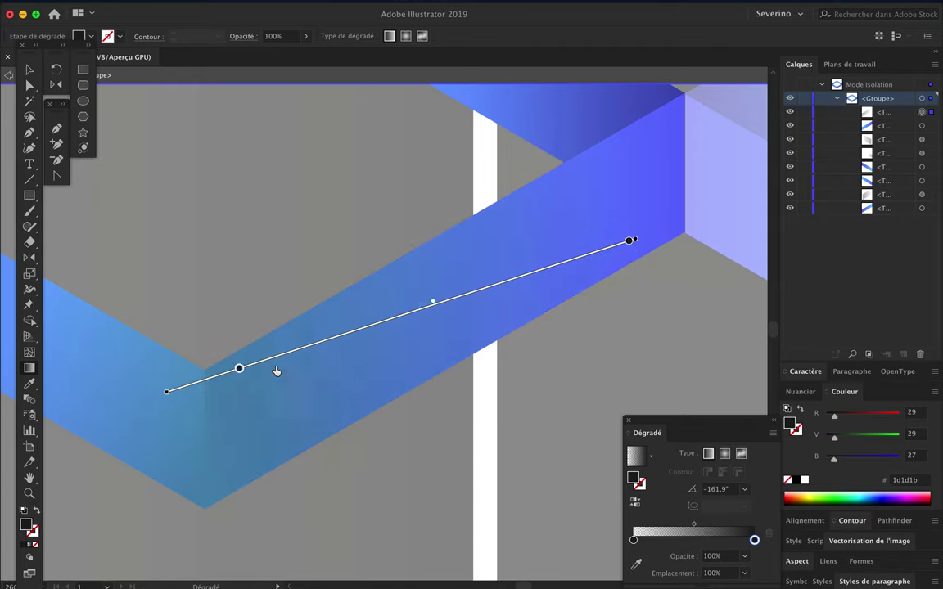
mouse_move(200, 381)
left_mouse_down()
mouse_move(332, 362)
mouse_move(426, 309)
left_mouse_up()
mouse_move(573, 263)
left_mouse_down()
mouse_move(381, 388)
mouse_move(365, 334)
left_mouse_up()
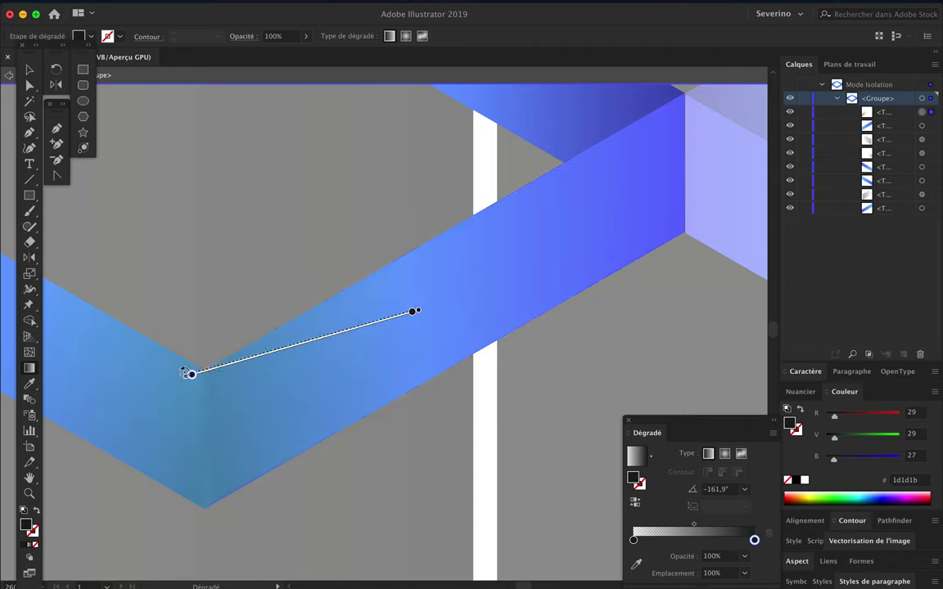
- Leave isolation mode and select the whole diamond pattern group
left_click(222, 337)
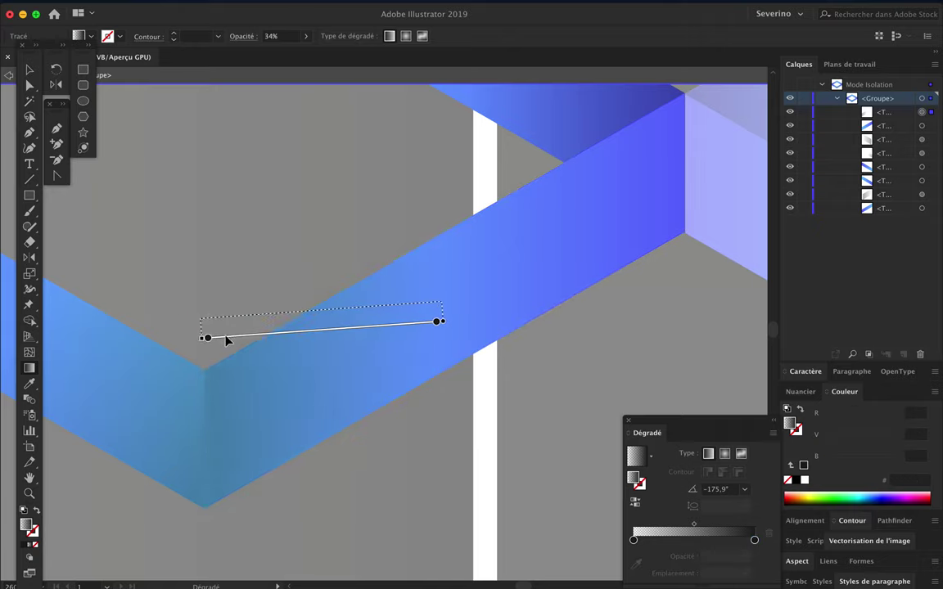
scroll(228, 340, "down", 5, "alt")
double_click(265, 436)
scroll(265, 436, "down", 3, "alt")
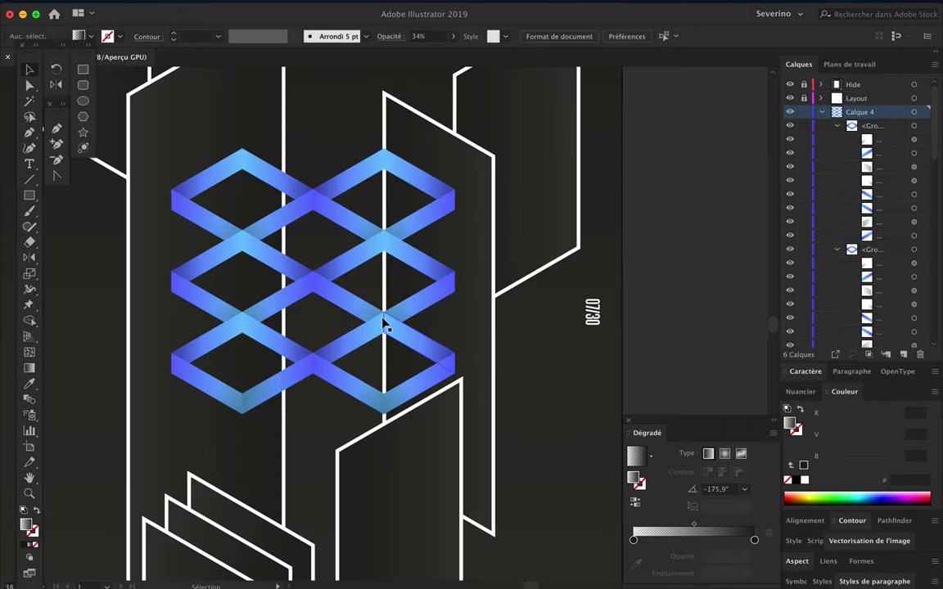
left_click(383, 324)
left_click(362, 221)
scroll(294, 390, "up", 5, "alt")
scroll(297, 394, "up", 3, "alt")
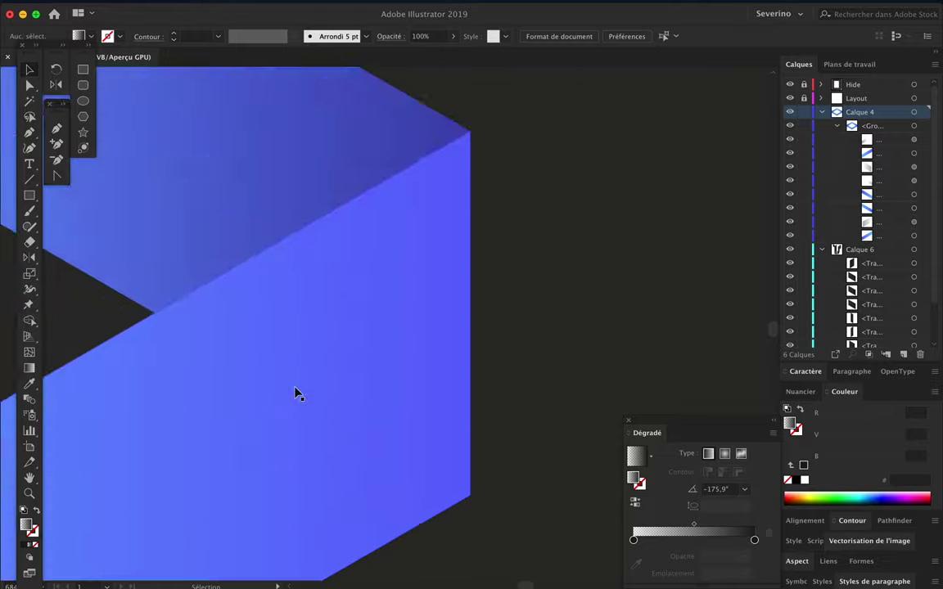
scroll(296, 394, "up", 2, "alt")
scroll(296, 394, "up", 2, "alt")
scroll(297, 393, "up", 2, "alt")
scroll(296, 393, "up", 2, "alt")
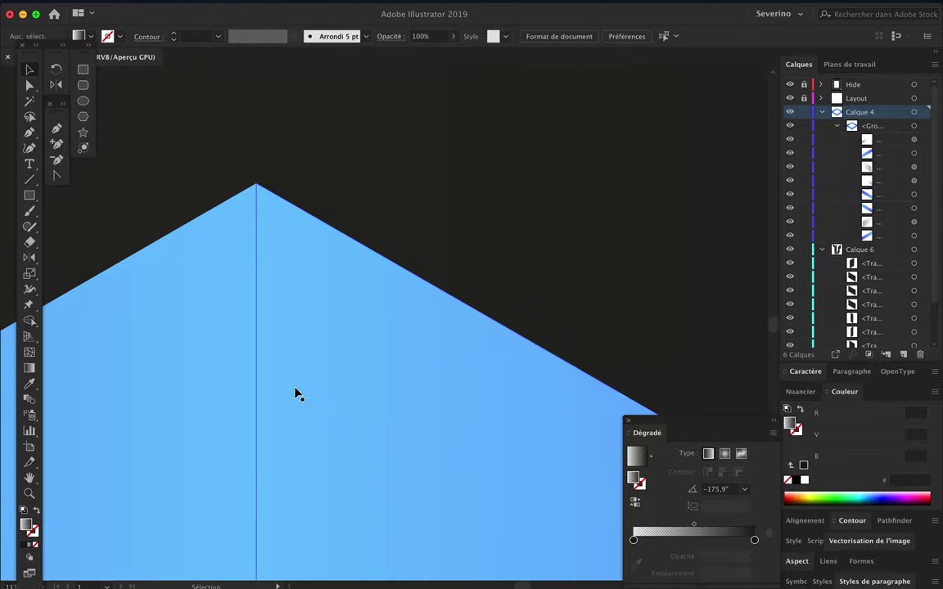
- Copy the blue diamond straight upward into place and collapse the Calque 4 and Calque 6 layers
scroll(342, 203, "down", 2, "alt")
scroll(358, 352, "down", 5, "alt")
left_click_drag(371, 373, 371, 331)
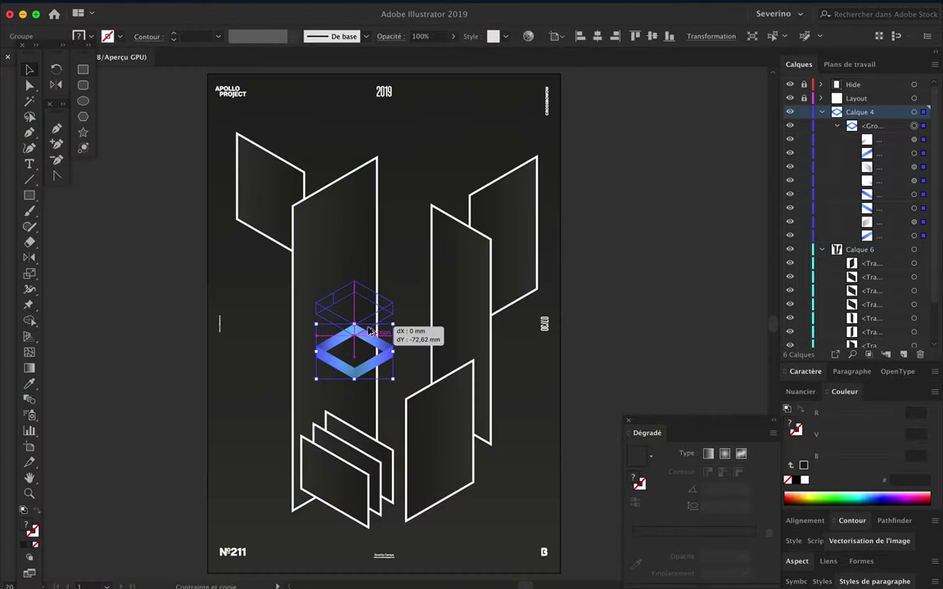
scroll(371, 331, "up", 10, "alt")
left_click_drag(371, 332, 320, 320)
left_click(822, 112)
left_click(821, 126)
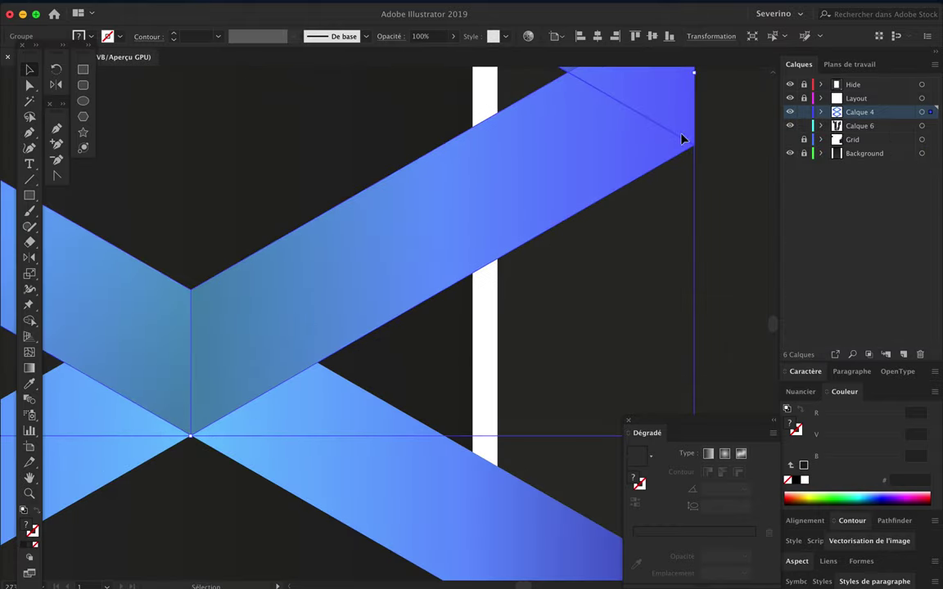
scroll(385, 307, "down", 10, "alt")
- Copy the lower diamond downward and snap it to overlap the one above
right_click(393, 316)
key("Escape")
left_click_drag(405, 317, 406, 479)
scroll(321, 442, "up", 5, "alt")
scroll(331, 443, "up", 3, "alt")
left_click_drag(331, 443, 330, 446)
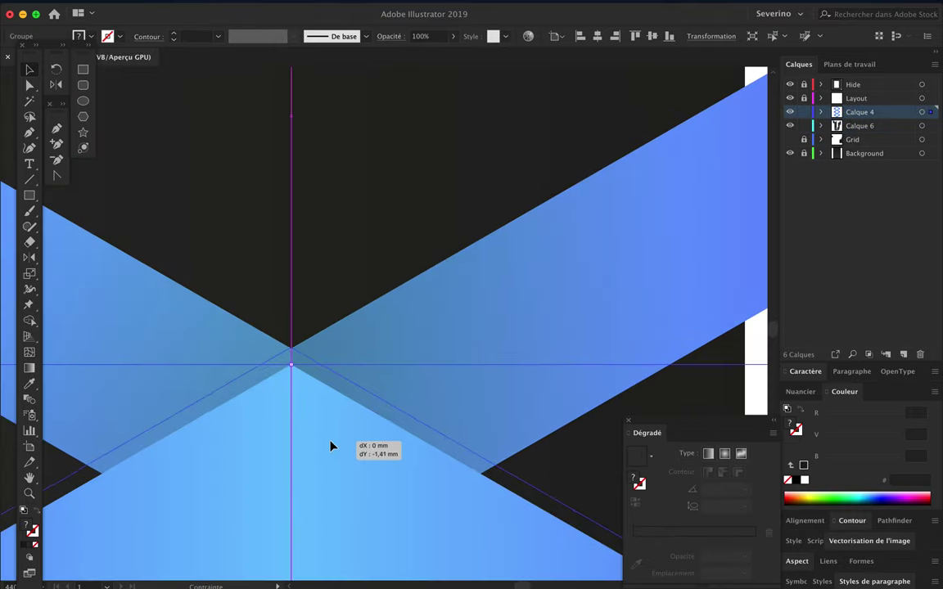
scroll(311, 319, "up", 5)
left_click_drag(278, 533, 288, 494)
scroll(309, 387, "down", 6, "alt")
scroll(410, 200, "up", 5, "alt")
scroll(369, 173, "down", 5, "alt")
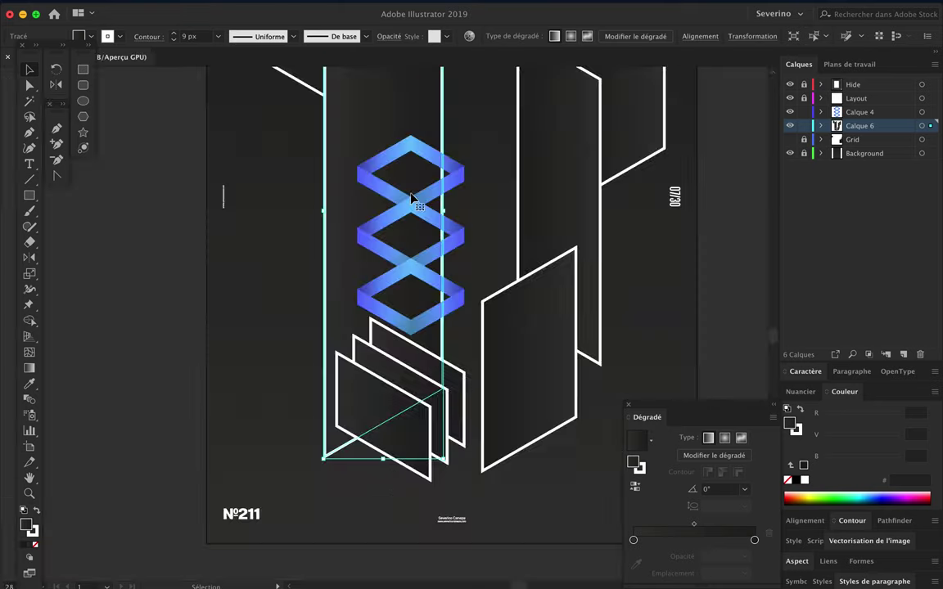
- Copy the diamond column right and up, snapping the copies into an interlocking lattice
scroll(482, 203, "up", 2)
scroll(482, 203, "up", 3)
left_click(422, 340)
left_click_drag(425, 374, 531, 374, "alt")
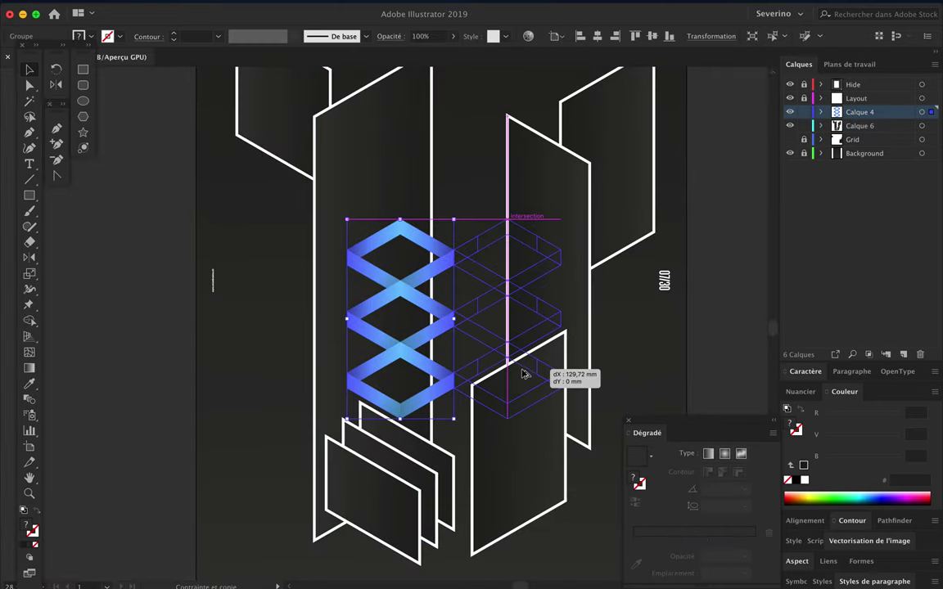
mouse_move(517, 296)
left_mouse_down("alt")
mouse_move(463, 248)
mouse_move(419, 227)
left_mouse_up("alt")
left_click(651, 252)
scroll(421, 237, "up", 3, "alt")
scroll(421, 237, "up", 4, "alt")
left_click_drag(526, 250, 526, 315)
scroll(505, 390, "down", 4, "alt")
scroll(452, 246, "up", 4, "alt")
left_click_drag(452, 246, 420, 203, "shift")
- Select the diamond group and delete it, leaving only the white-outlined panels
left_click(423, 258)
left_click(427, 266)
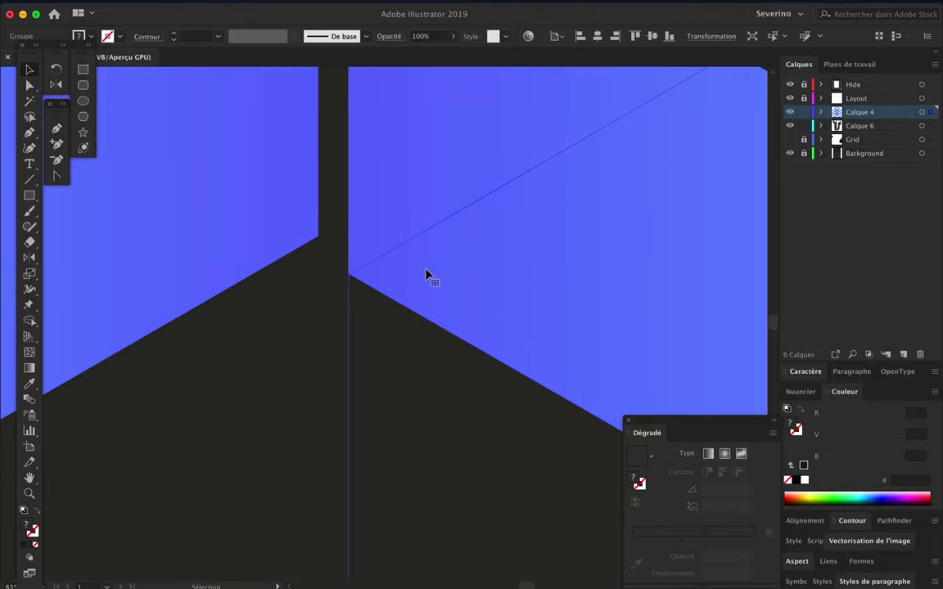
scroll(431, 273, "down", 3, "alt")
scroll(442, 274, "down", 2, "alt")
key("Delete")
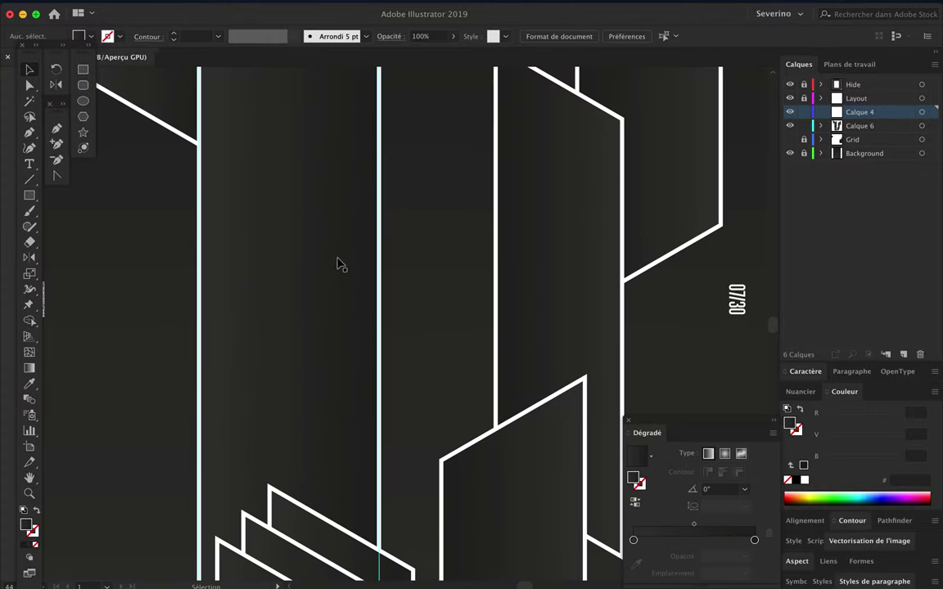
- Show the isometric grid layer and draw a parallelogram band with the Pen tool
left_click(789, 140)
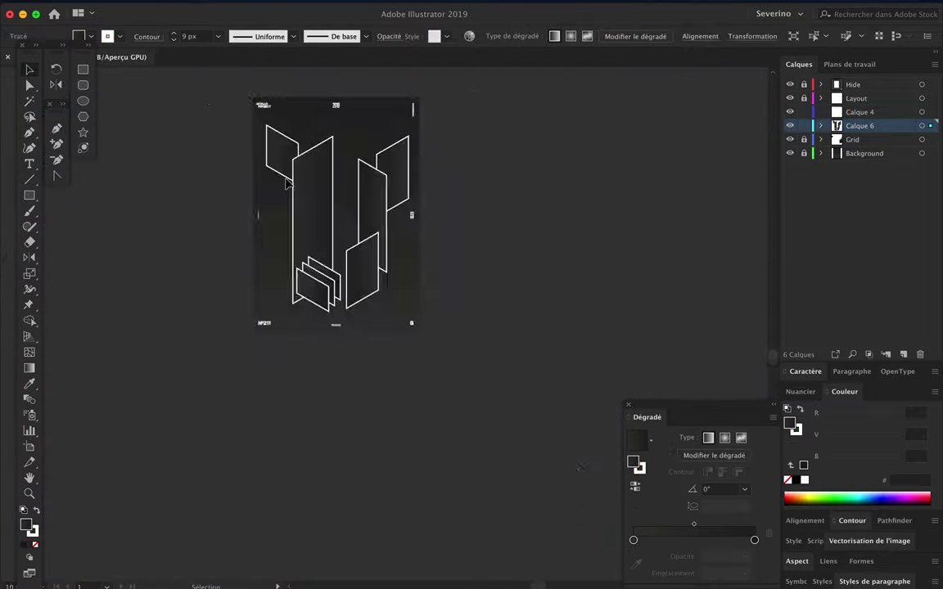
scroll(337, 172, "up", 5)
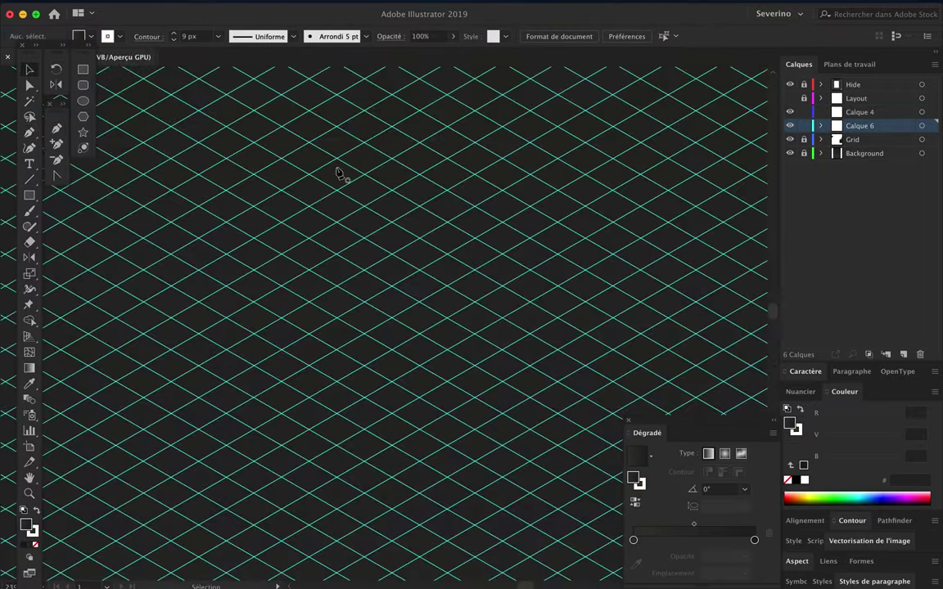
left_click(309, 206)
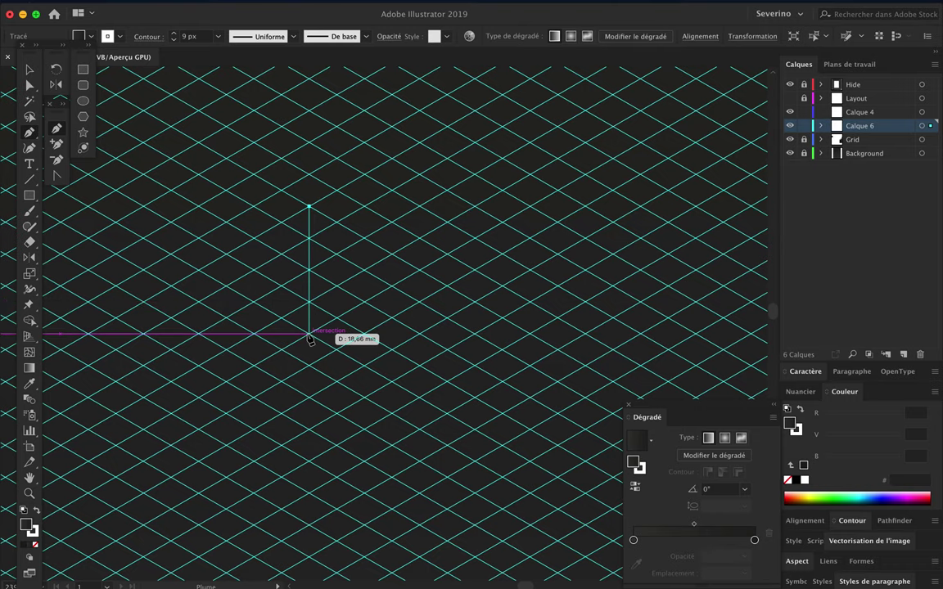
left_click(310, 338)
left_click(472, 461)
left_click(472, 304)
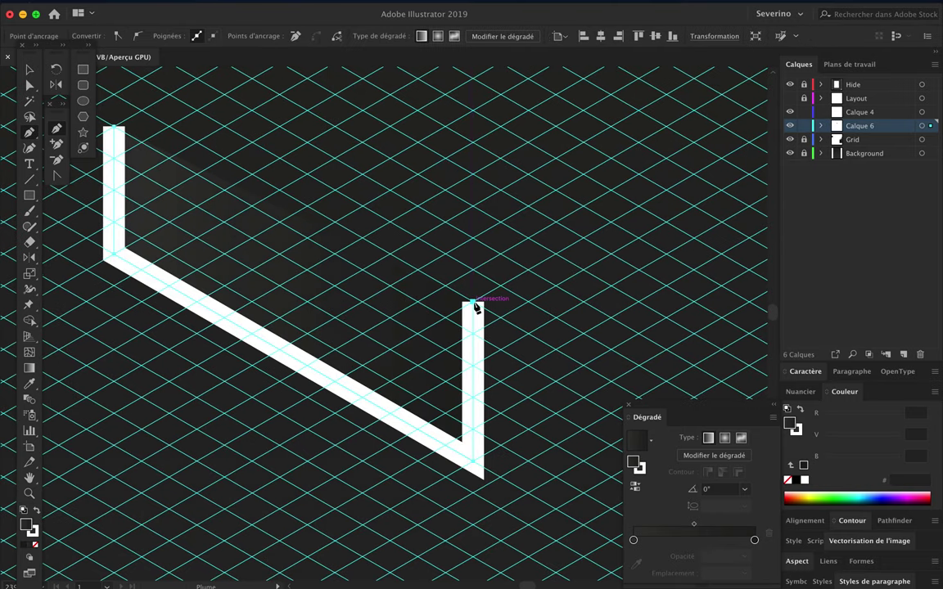
left_click(114, 96)
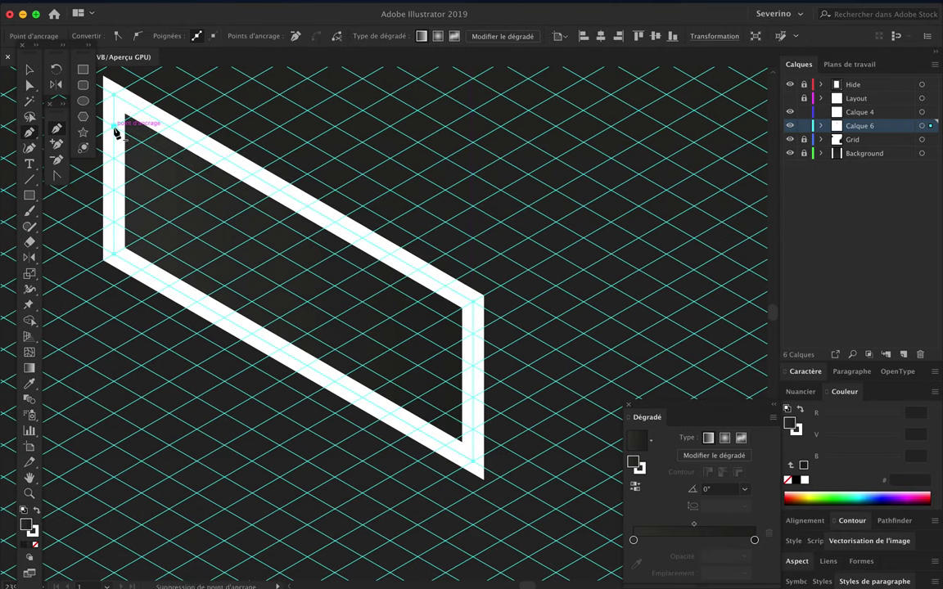
key("ctrl+minus")
- Remove the white outline and fill the parallelogram with a light-to-dark blue gradient
key("a")
key("Delete")
left_click(799, 392)
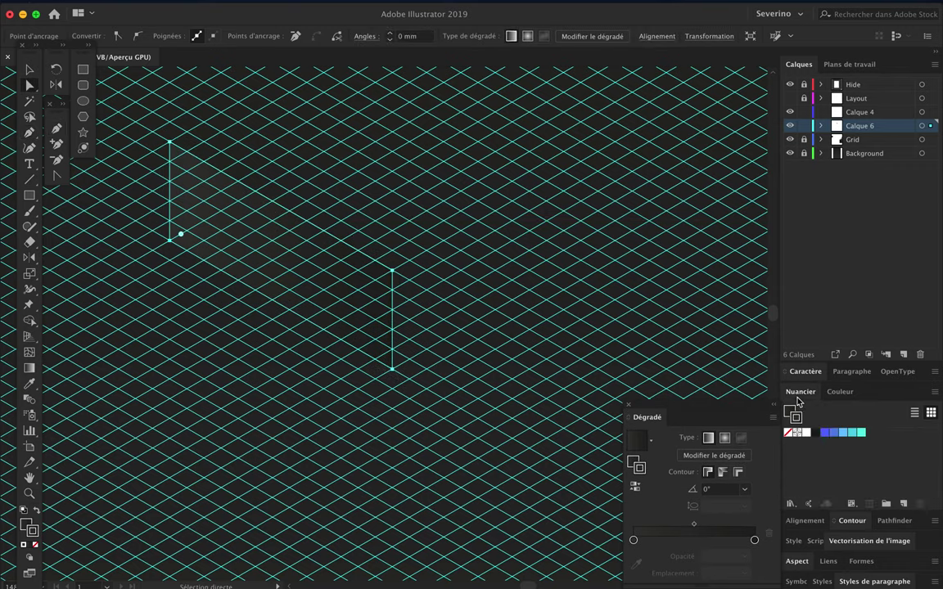
left_click(631, 548)
left_click_drag(739, 508, 634, 540)
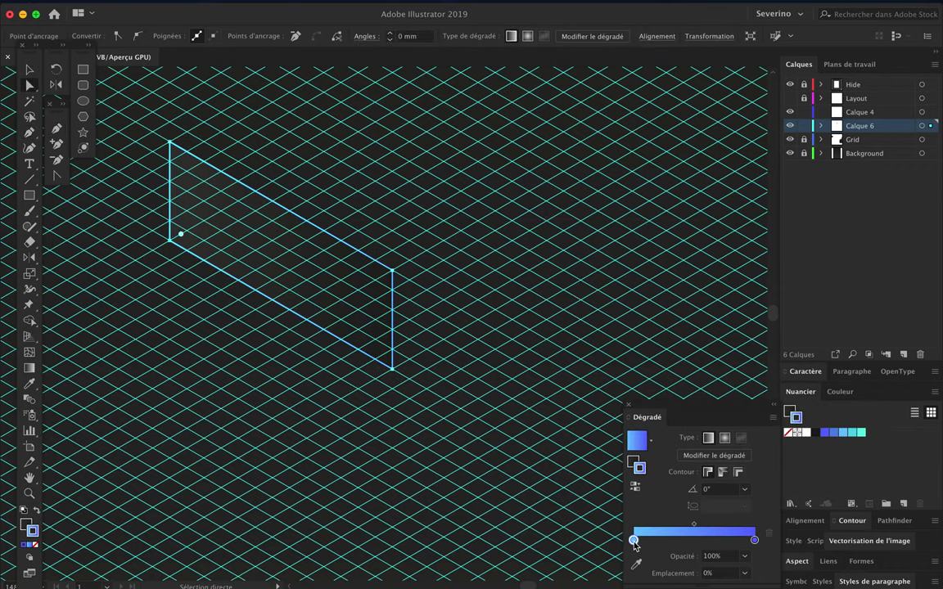
key("shift+x")
left_click(381, 414)
key("ctrl+minus")
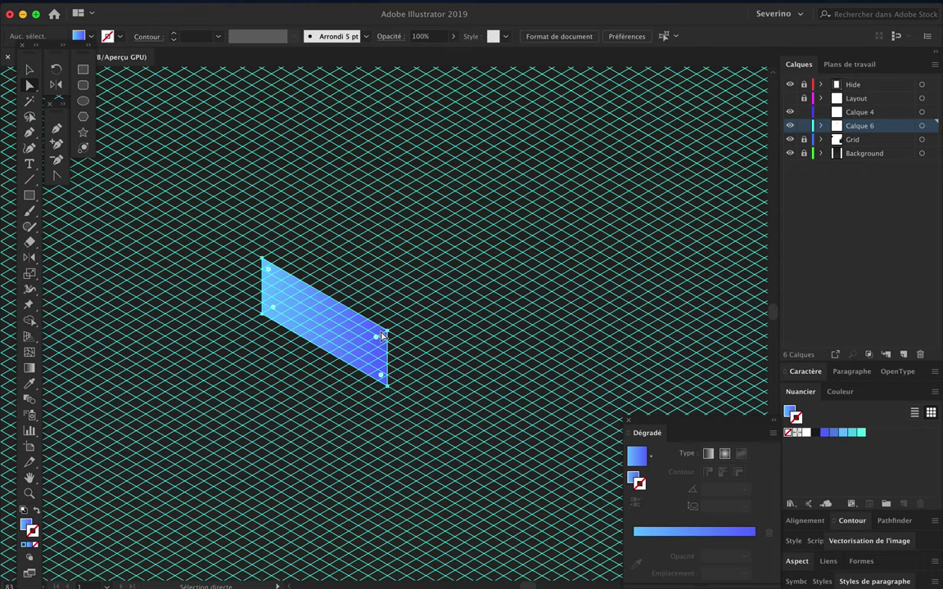
- Stretch the band's right corner anchors along the grid
left_click(390, 330)
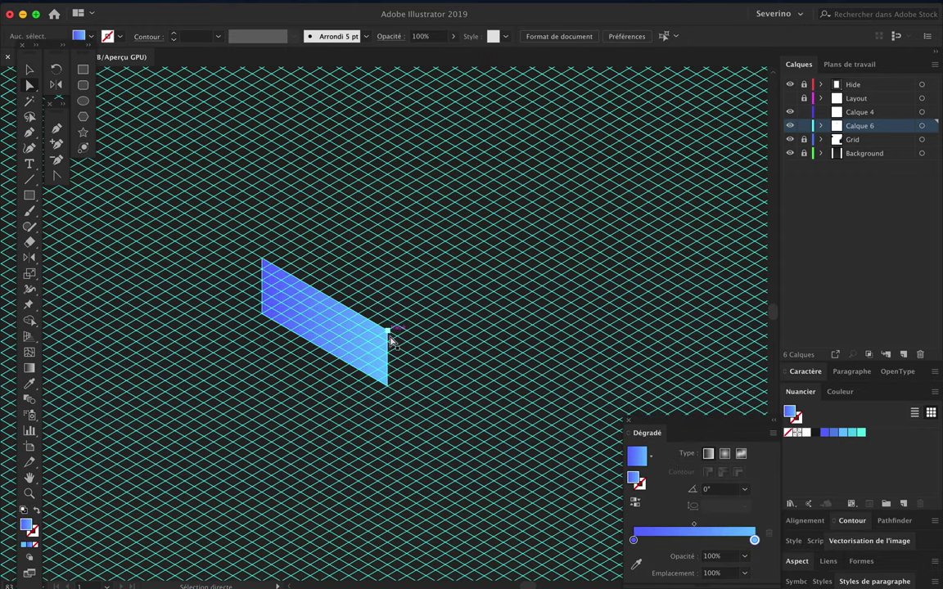
scroll(386, 332, "up", 3)
left_click_drag(382, 325, 459, 368)
left_click_drag(380, 528, 458, 515)
scroll(490, 413, "down", 3)
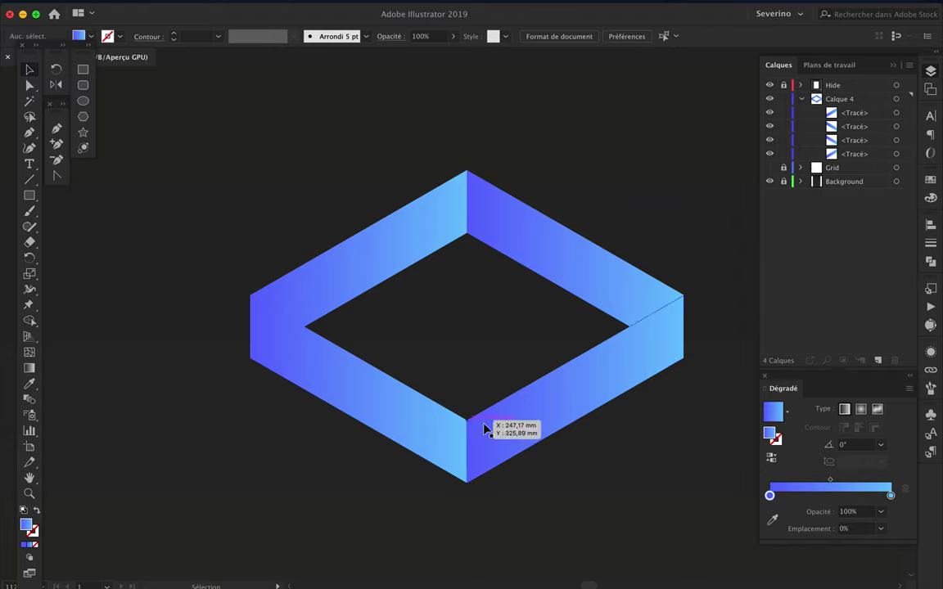
- Reverse the gradients on the lower-right and upper-right bands
left_click(491, 426)
left_click(770, 457)
left_click(600, 259)
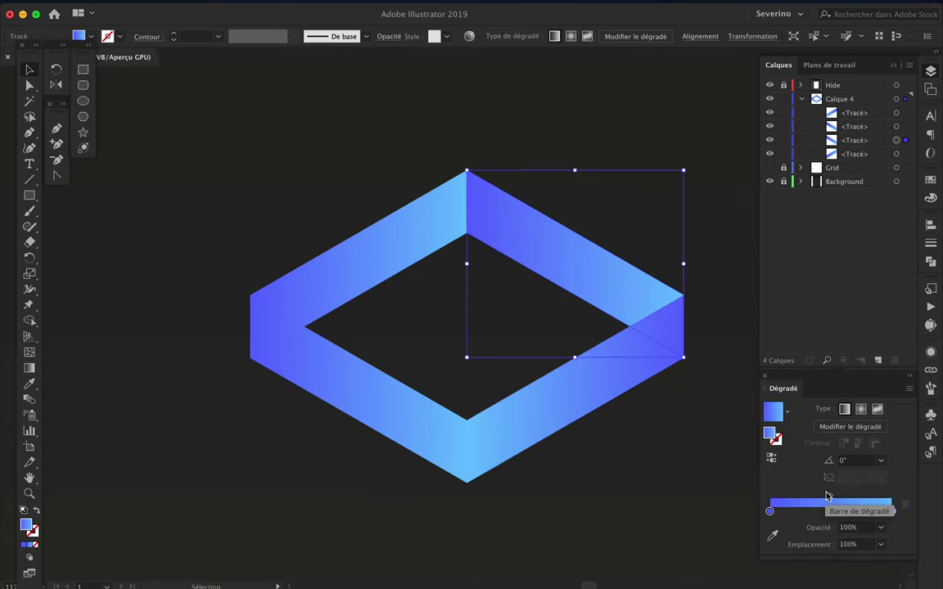
left_click(828, 477)
left_click(661, 441)
- Draw a four-corner Pen shading shape over the upper-right band
left_click(672, 299)
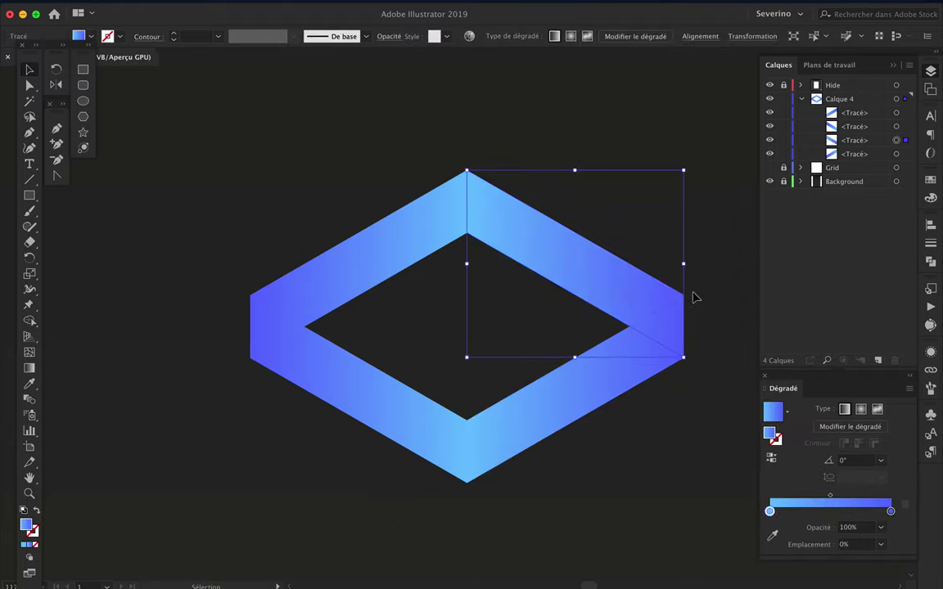
left_click(684, 295)
left_click(684, 357)
left_click(587, 301)
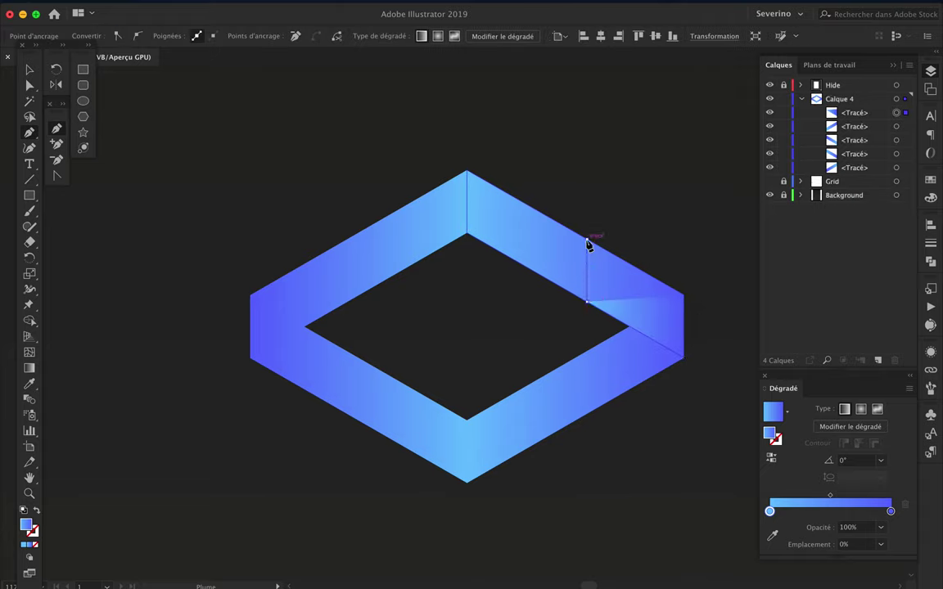
left_click(588, 240)
left_click(685, 297)
key("a")
- Set the shading gradient's end stop to 0% opacity and place the piece below the top band
double_click(890, 513)
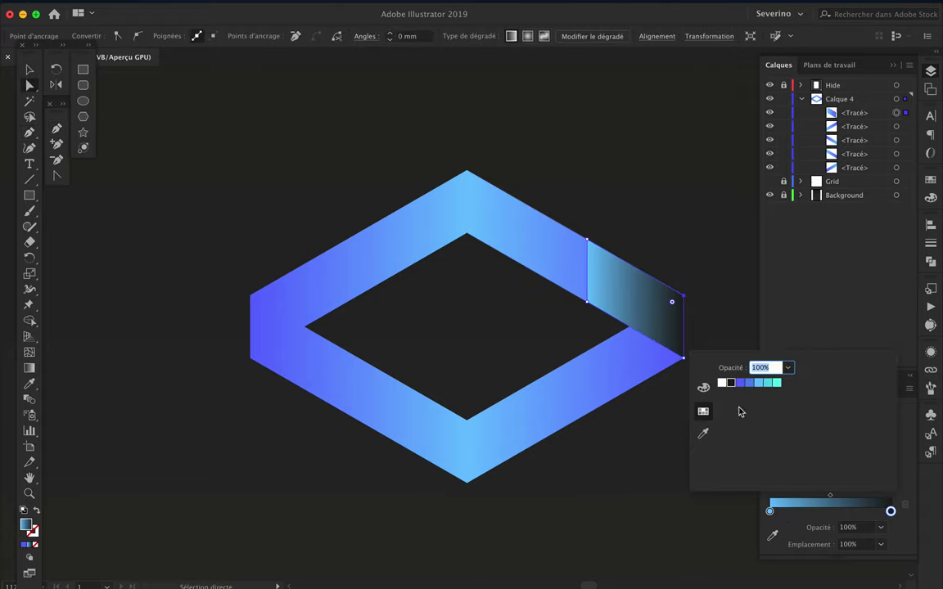
type("0")
key("Return")
left_click_drag(851, 113, 851, 132)
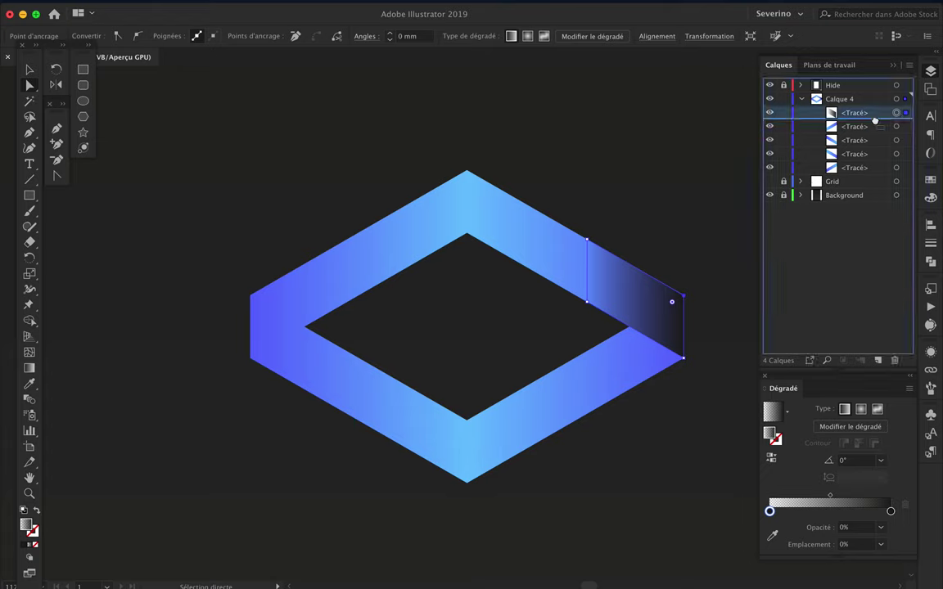
- Set the shading piece's blend mode to Produit at about 24% opacity
left_click(642, 301)
left_click(389, 36)
left_click(278, 58)
left_click(270, 183)
left_click(304, 59)
left_click(257, 105)
left_click_drag(357, 78, 353, 79)
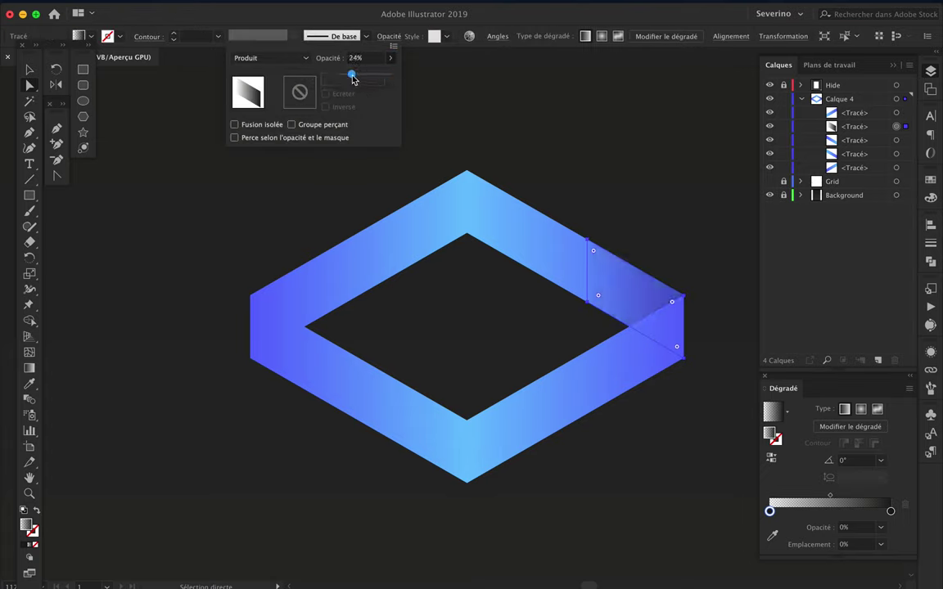
left_click(584, 184)
- Copy the shading piece, reflect the copy and place it on the left band
left_click(664, 296)
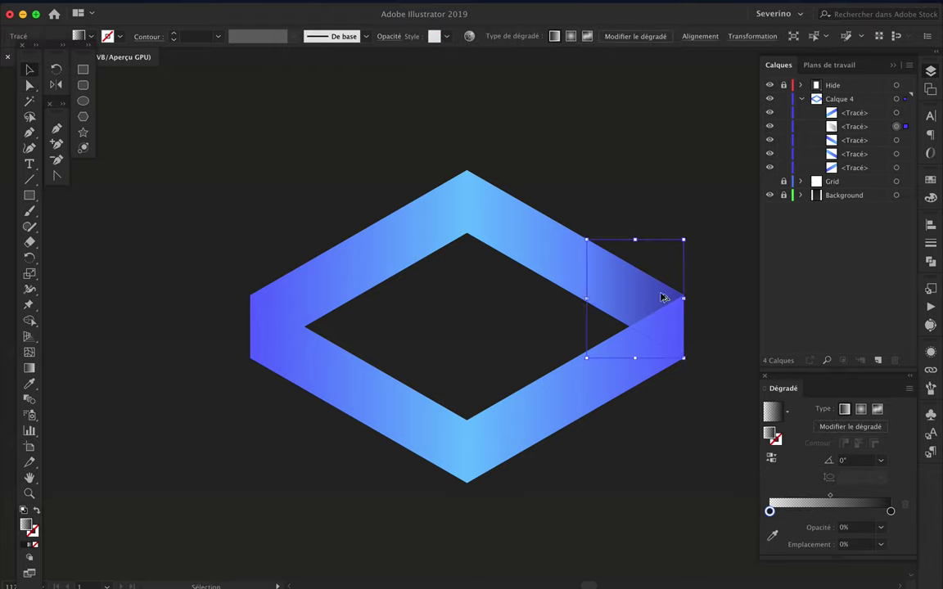
key("ctrl+c")
key("ctrl+v")
left_click(29, 273)
key("o")
mouse_move(358, 278)
left_mouse_down()
mouse_move(358, 298)
mouse_move(269, 306)
left_mouse_up()
left_click_drag(853, 126, 824, 173)
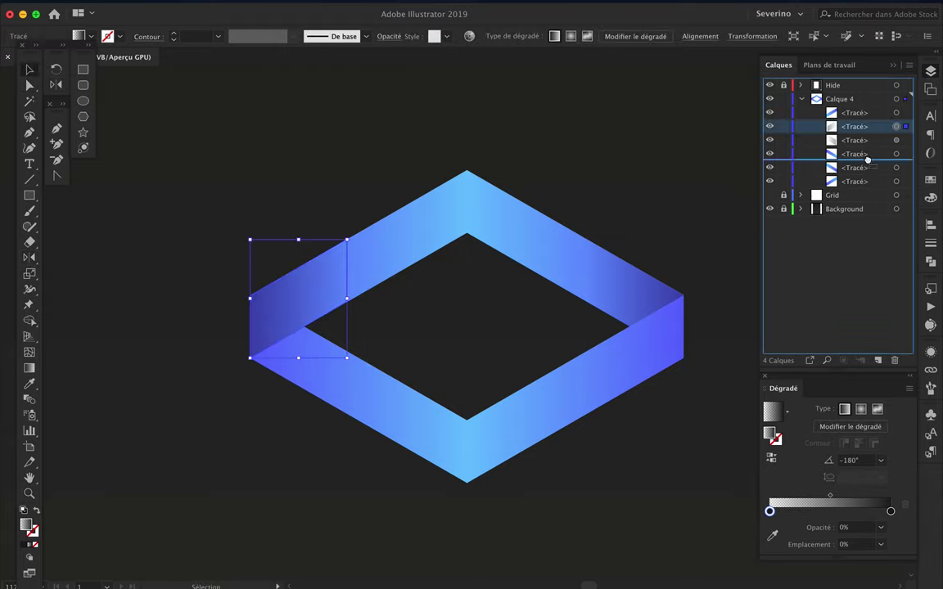
left_click(676, 149)
scroll(676, 171, "down", 3)
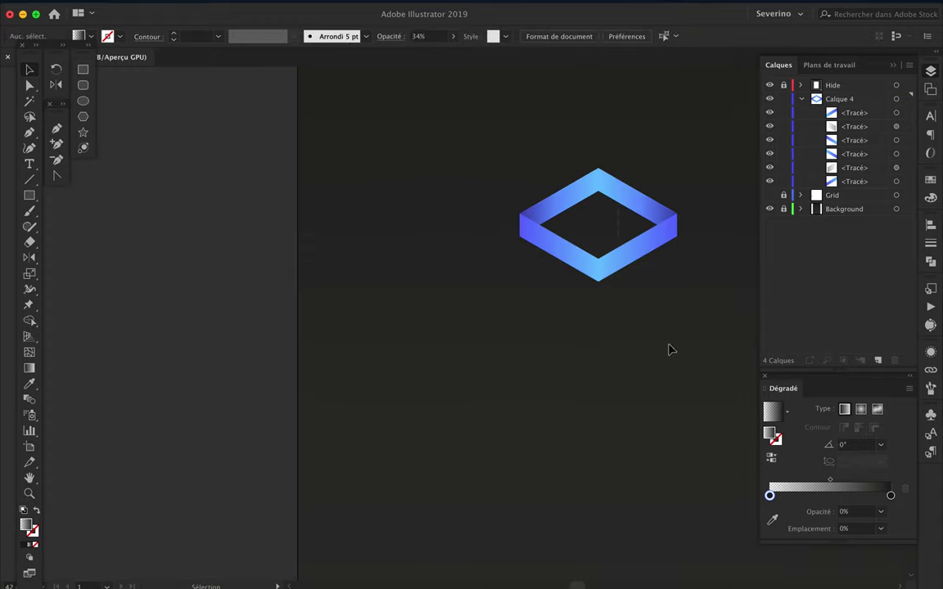
- Group the ring pieces and copy the group upward
key("ctrl+a")
key("ctrl+g")
left_click_drag(619, 271, 620, 204)
left_click(679, 288)
- Add a third stacked copy of the ring group
scroll(591, 251, "up", 2)
scroll(637, 268, "down", 3)
left_click(528, 258)
left_click_drag(528, 236, 527, 235)
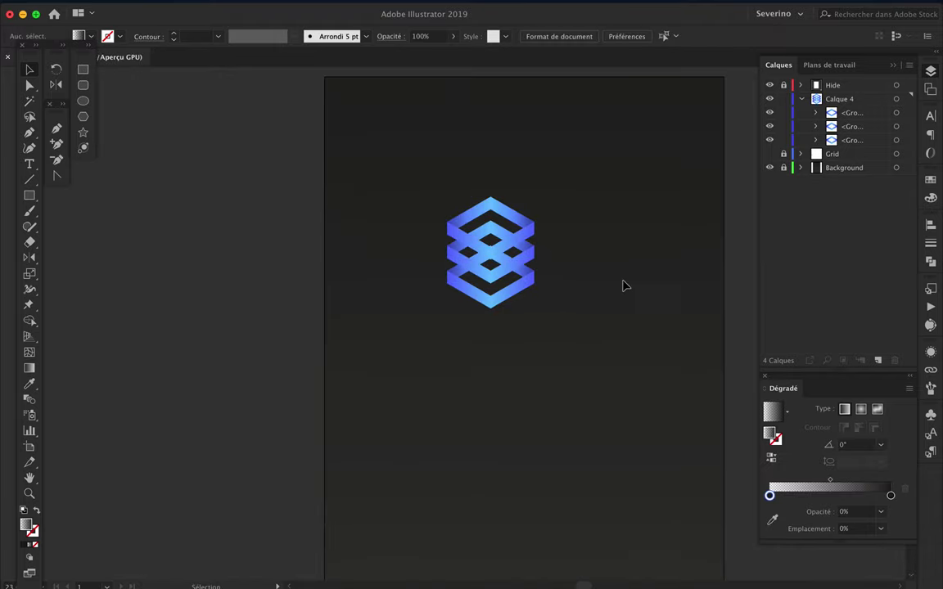
scroll(549, 244, "up", 2)
left_click(723, 275)
- Check the stacked ring groups, then turn on the Grid layer's visibility
scroll(723, 278, "down", 3)
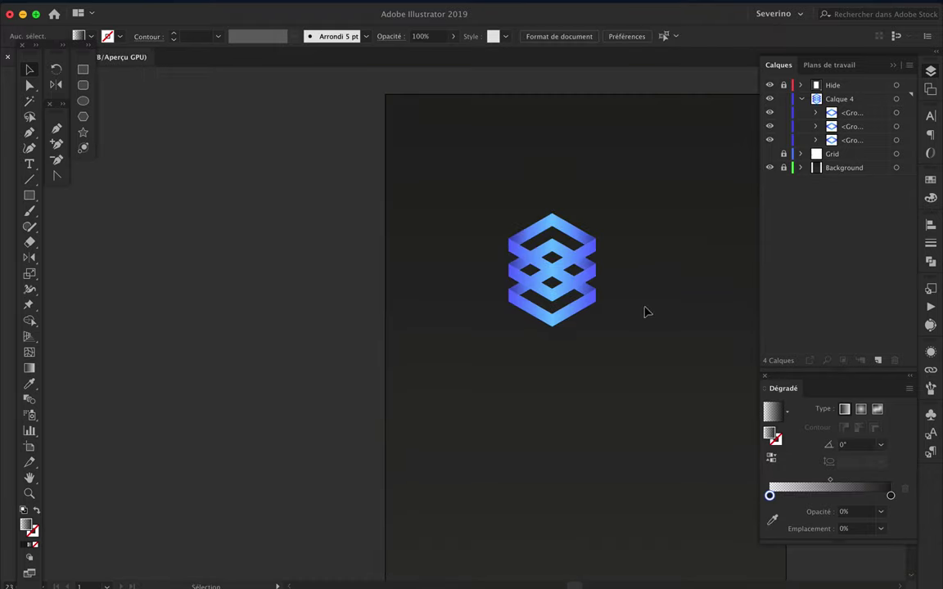
scroll(581, 227, "up", 2)
scroll(582, 225, "up", 2)
left_click(542, 467)
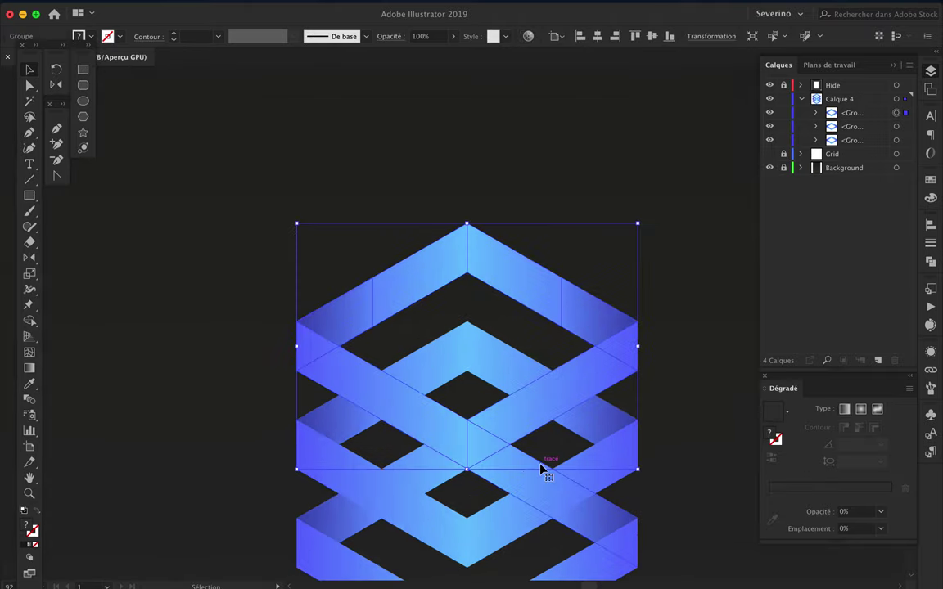
left_click(646, 528)
left_click(494, 373)
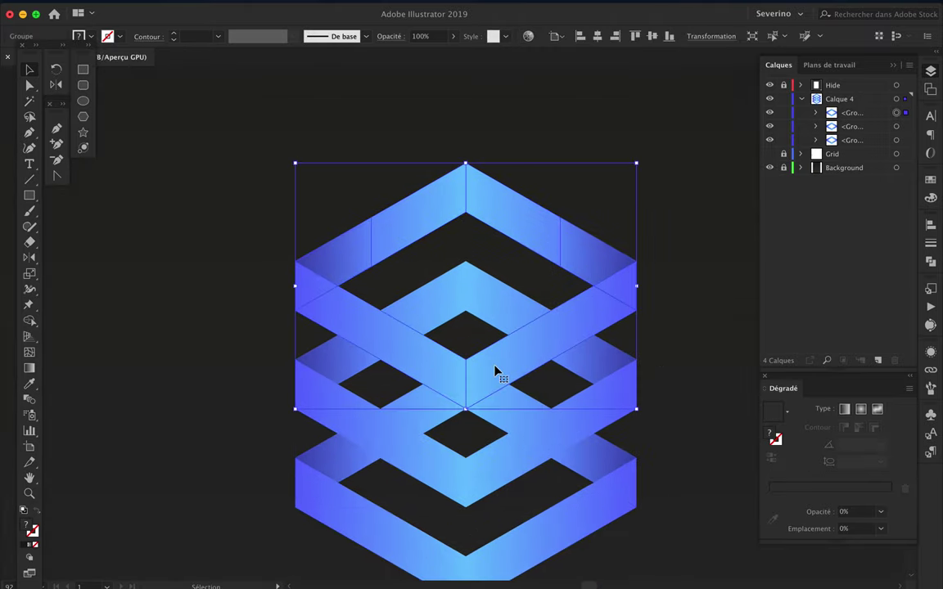
left_click(690, 372)
scroll(690, 373, "down", 2)
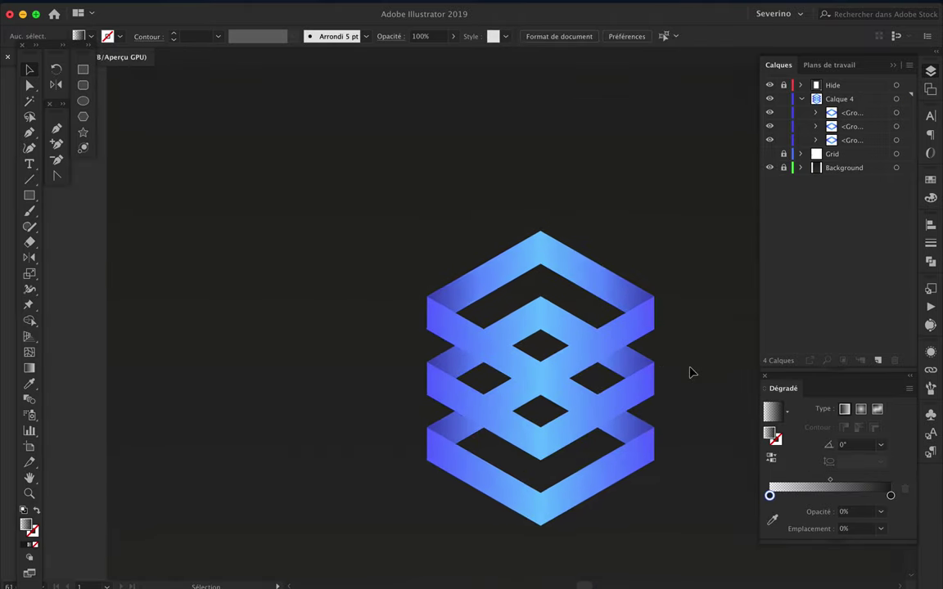
scroll(689, 372, "down", 2)
scroll(629, 415, "up", 1)
scroll(623, 228, "down", 1)
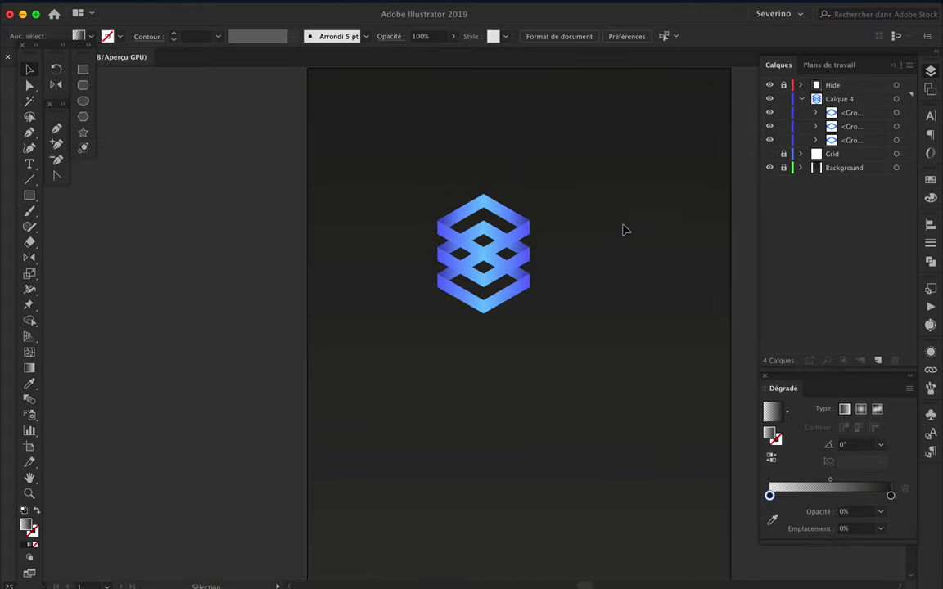
left_click(769, 153)
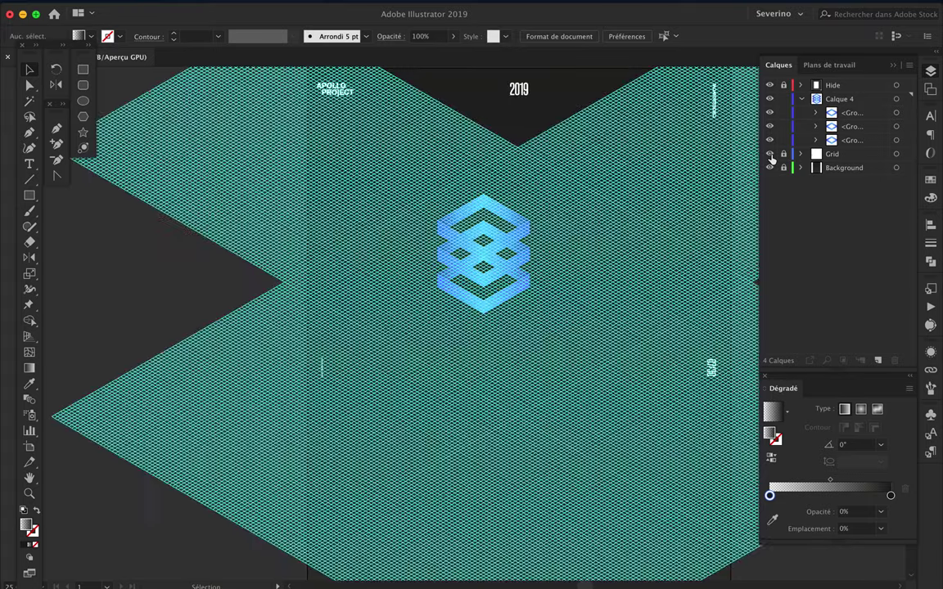
- Add a new layer named Layout and move the logo lower on the artboard
left_click(881, 361)
double_click(836, 98)
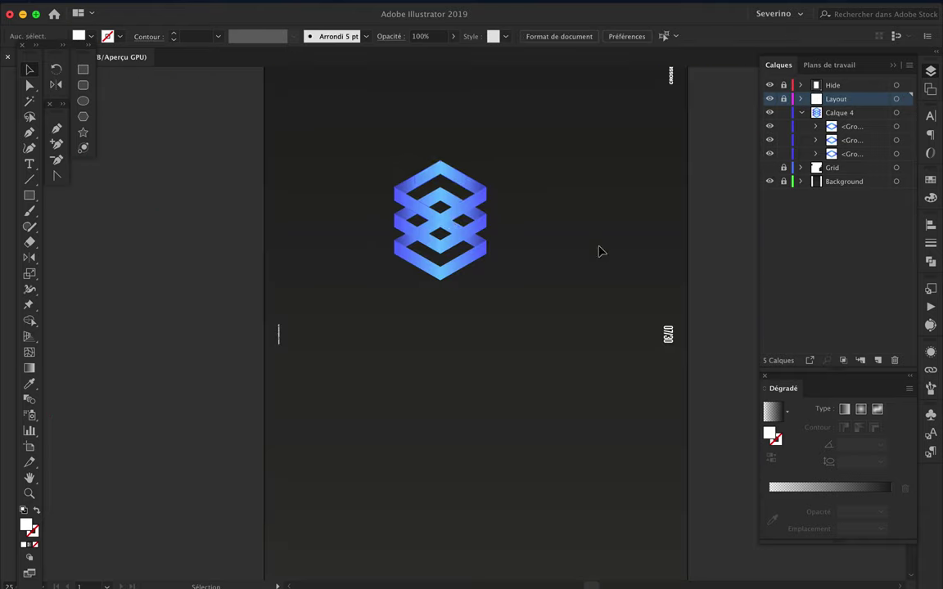
left_click(483, 311)
left_click_drag(494, 317, 484, 384)
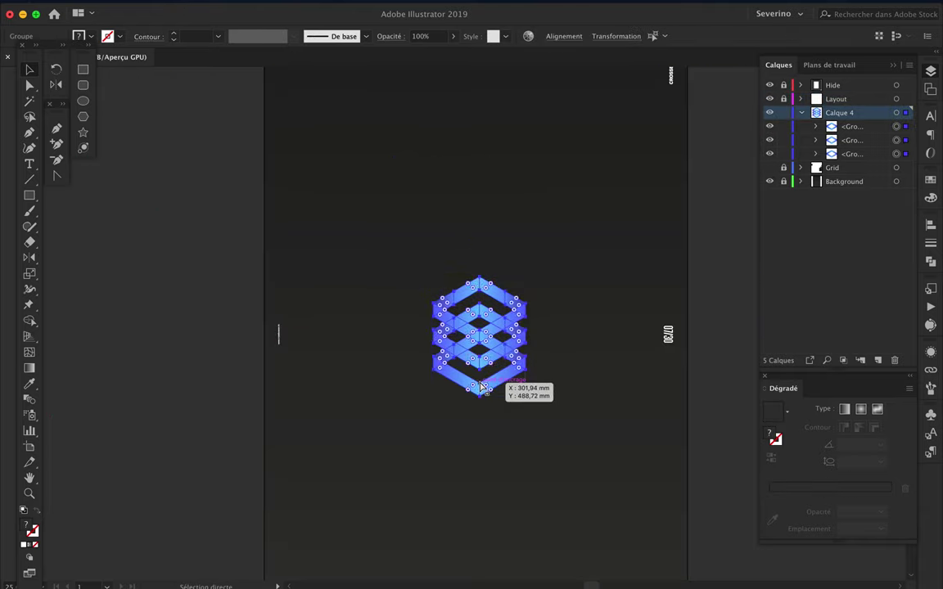
scroll(446, 241, "up", 3)
left_click(539, 376)
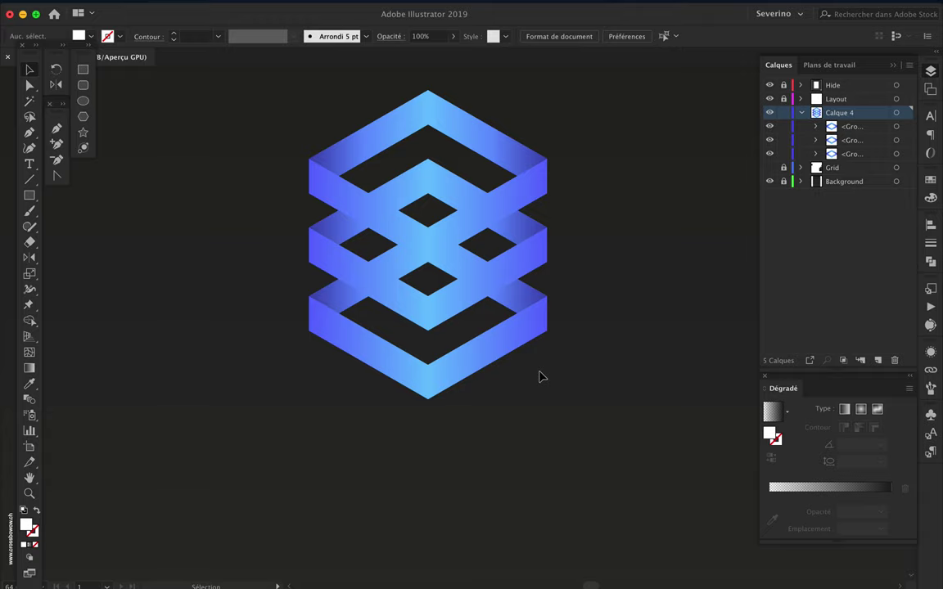
- Undo the last logo change and show the isometric grid
left_click(483, 203)
key("ctrl+z")
key("ctrl+z")
left_click(646, 204)
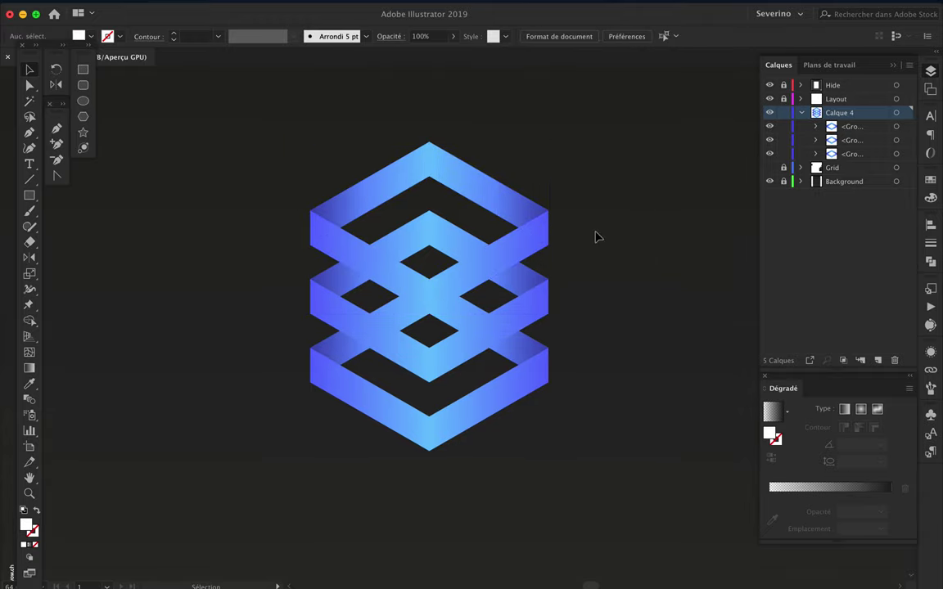
left_click(769, 167)
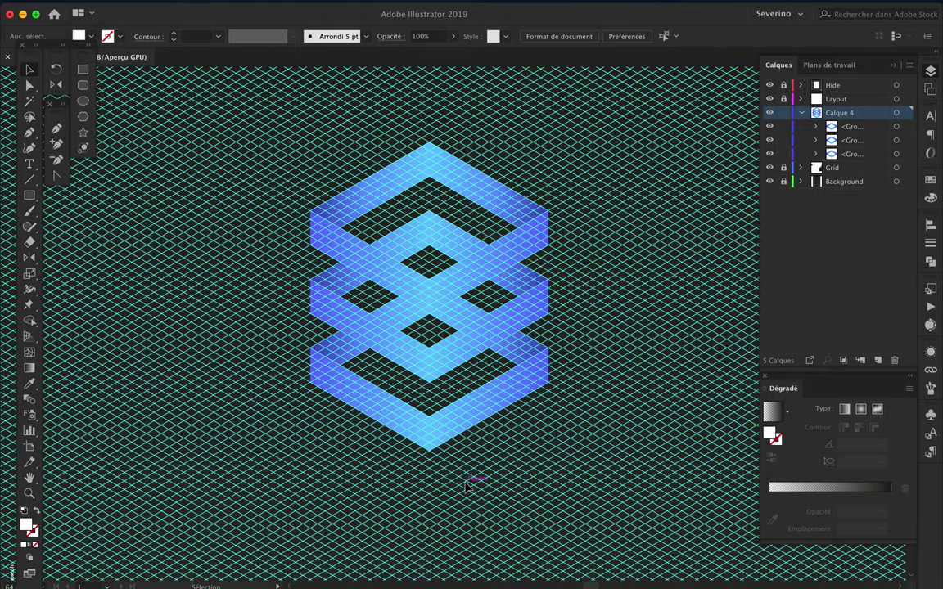
scroll(551, 275, "down", 3)
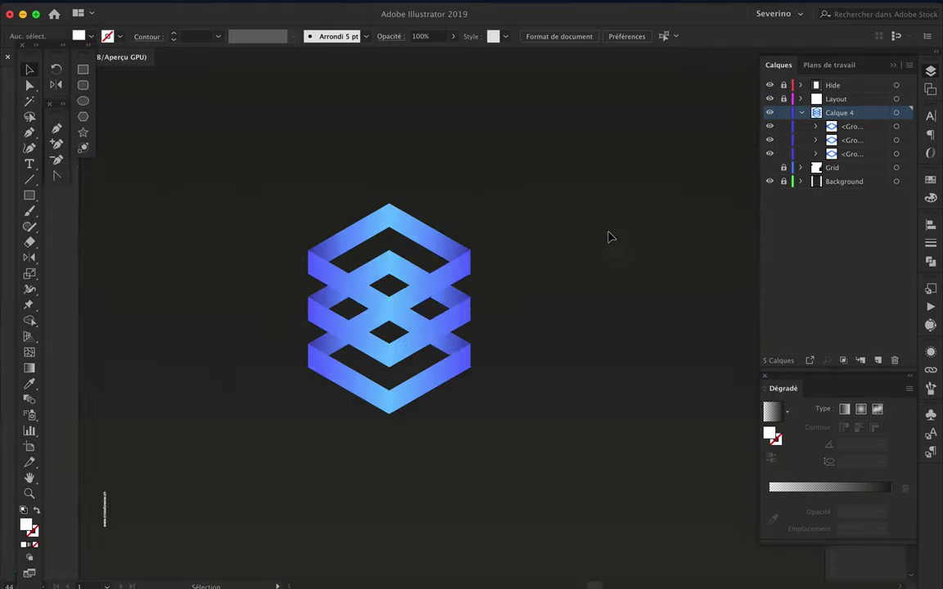
key("ctrl+plus")
- Move the top diamond group up and the bottom group down into a vertical chain
left_click(484, 264)
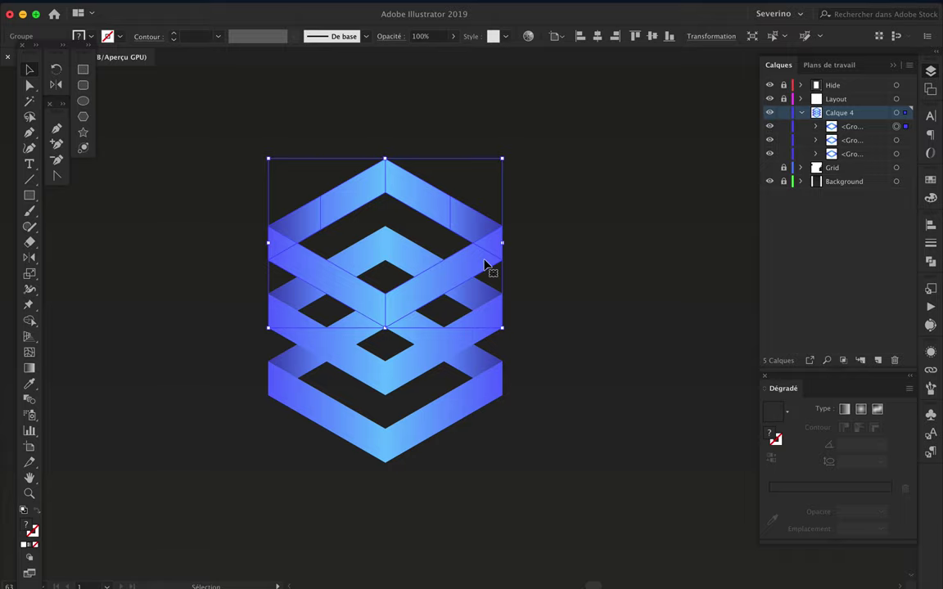
left_click(541, 266)
left_click_drag(475, 262, 478, 195)
left_click(537, 225)
mouse_move(487, 337)
left_mouse_down()
mouse_move(488, 402)
mouse_move(602, 423)
left_mouse_up()
key("ctrl+minus")
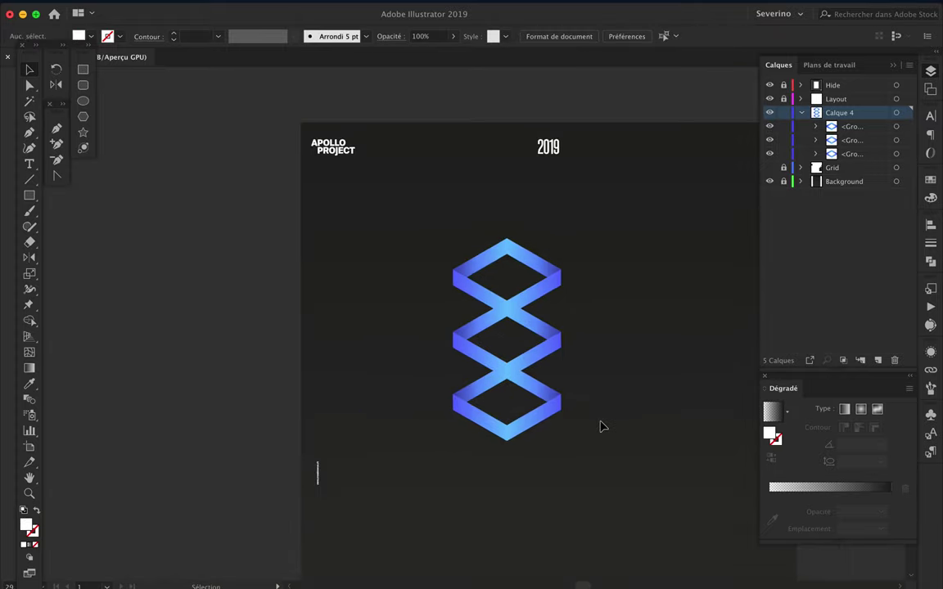
- Undo the stretched arrangement and duplicate the logo to its right
scroll(601, 425, "up", 2)
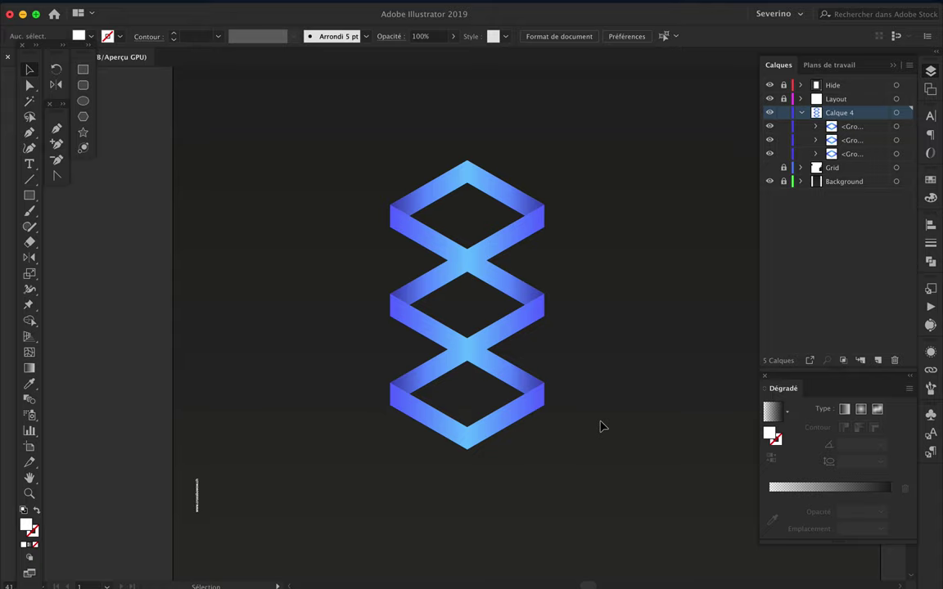
key("ctrl+z")
key("ctrl+z")
left_click_drag(508, 380, 659, 383)
left_click(552, 512)
key("ctrl+minus")
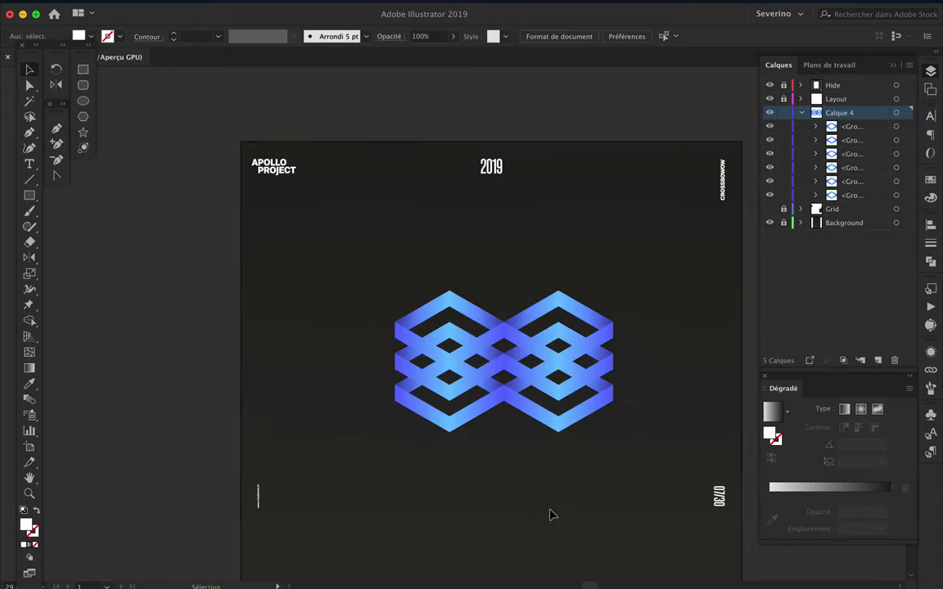
- Duplicate the logo pair downward and move the whole lattice lower on the poster
left_click_drag(561, 337, 564, 431)
left_click(650, 455)
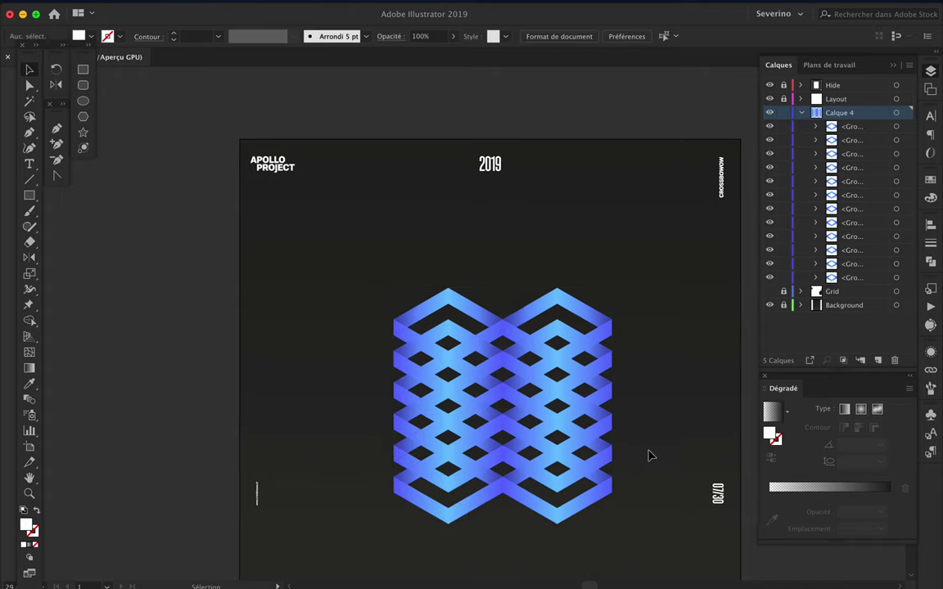
key("ctrl+minus")
mouse_move(392, 305)
left_mouse_down()
mouse_move(537, 399)
mouse_move(531, 469)
mouse_move(550, 466)
left_mouse_up()
left_click(598, 502)
key("ctrl+plus")
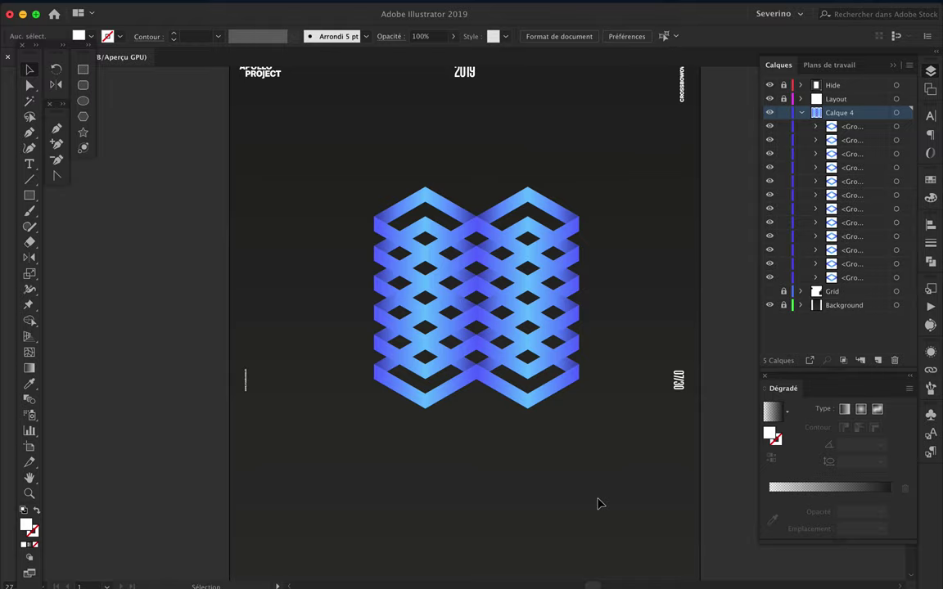
- With the grid visible, draw a tall four-corner parallelogram left of the lattice
left_click(769, 291)
key("ctrl+plus")
left_click(388, 159)
key("ctrl+plus")
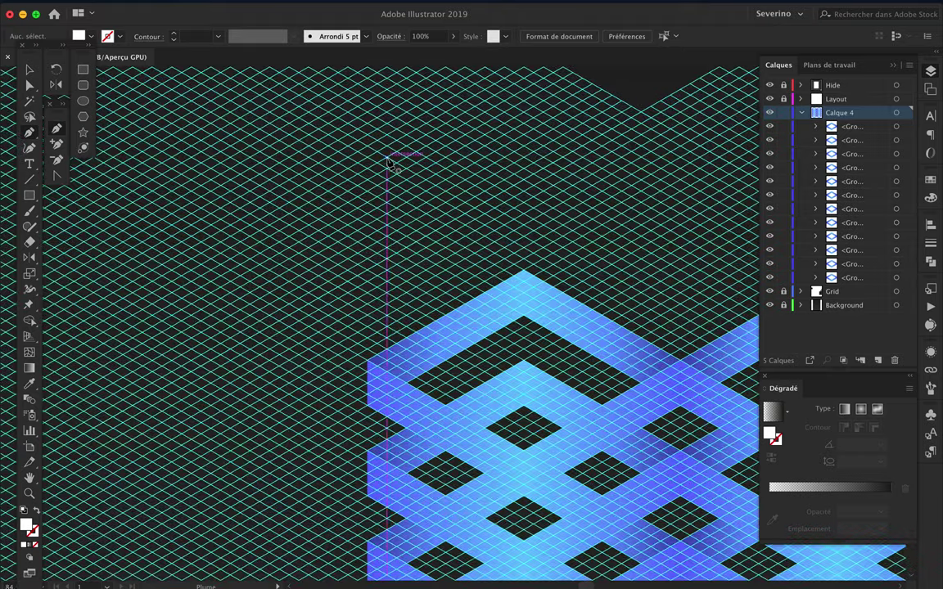
key("ctrl+plus")
left_click(368, 393)
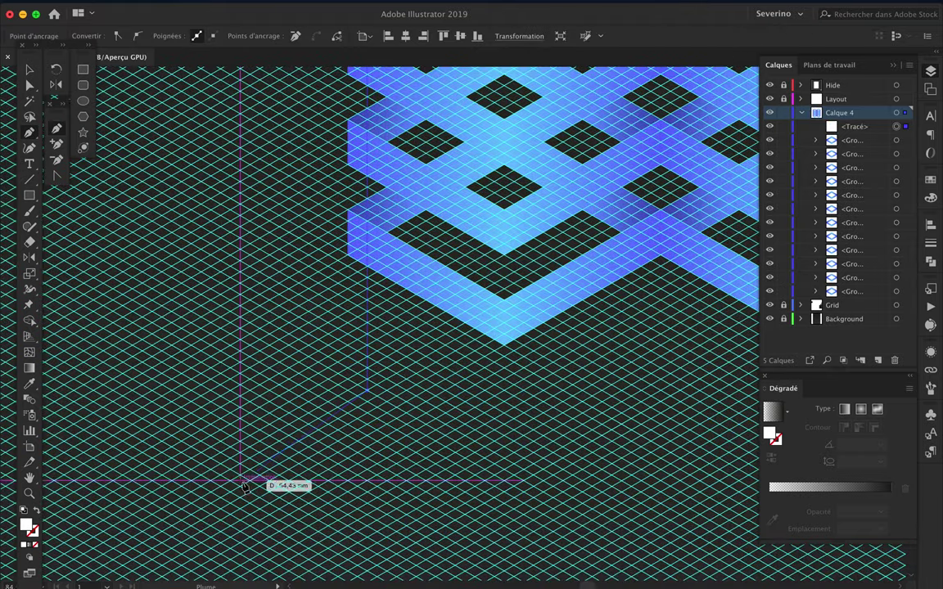
left_click(193, 496)
scroll(193, 495, "up", 5)
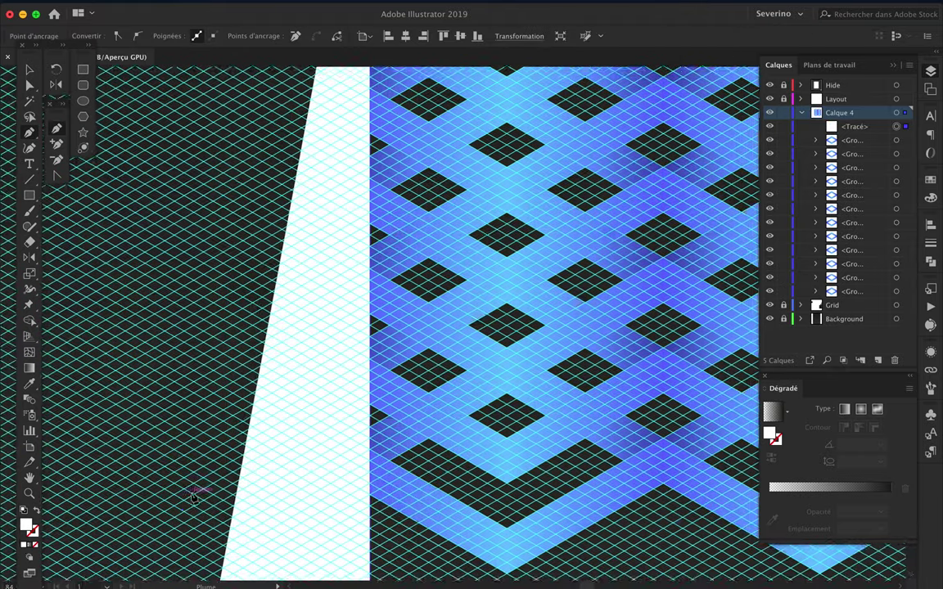
left_click(198, 295)
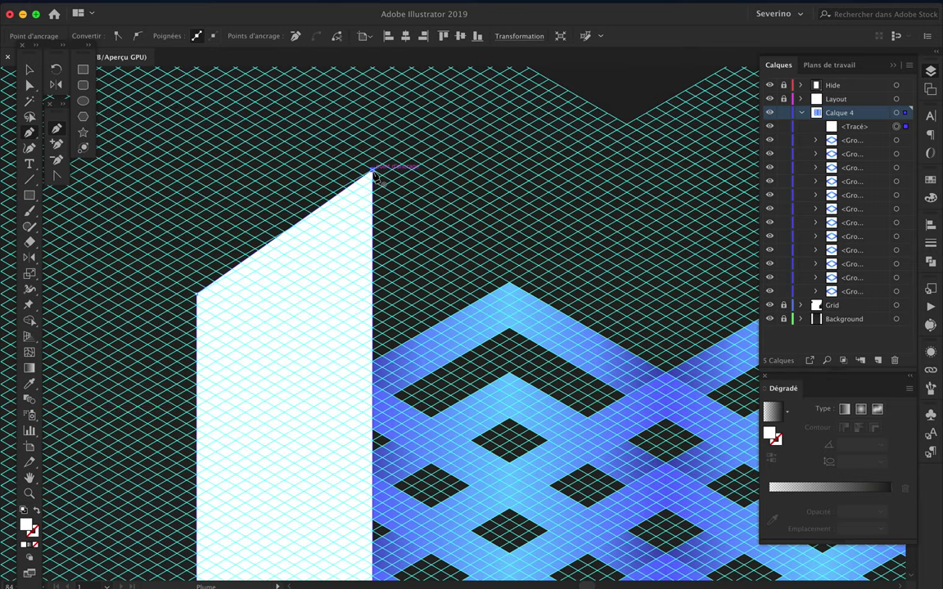
key("ctrl+0")
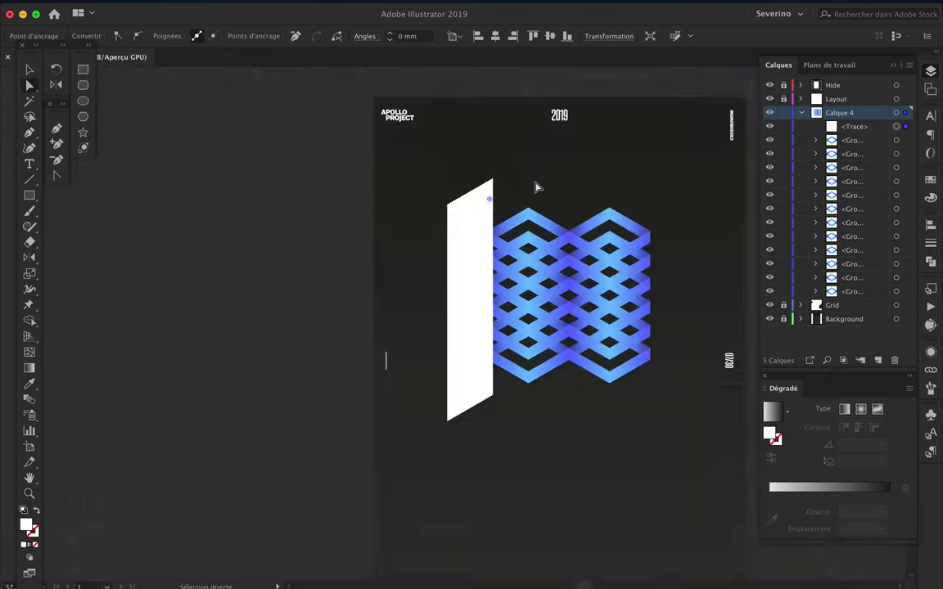
- Fill the panel with black 000000 and hide the Grid layer
double_click(27, 525)
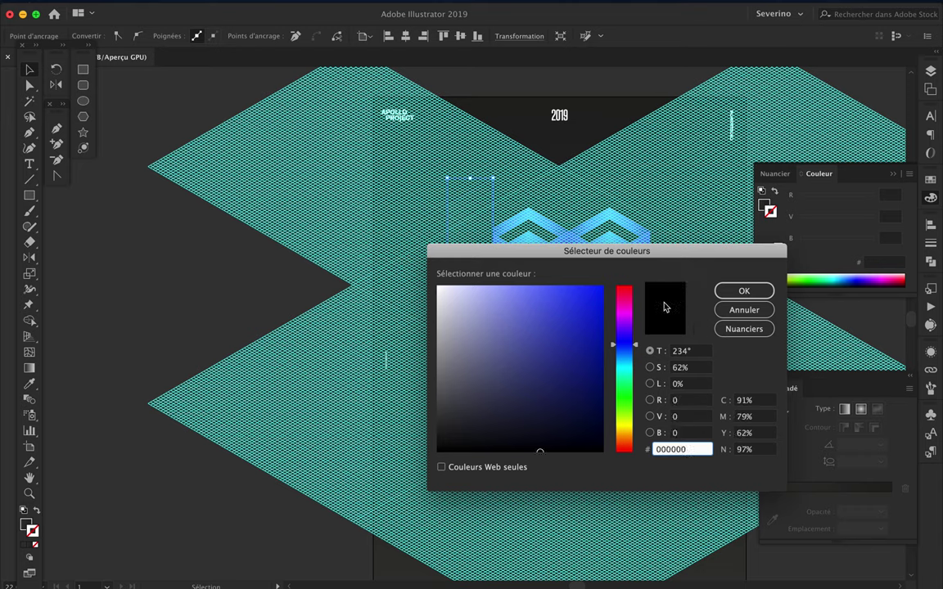
left_click(739, 290)
left_click(931, 72)
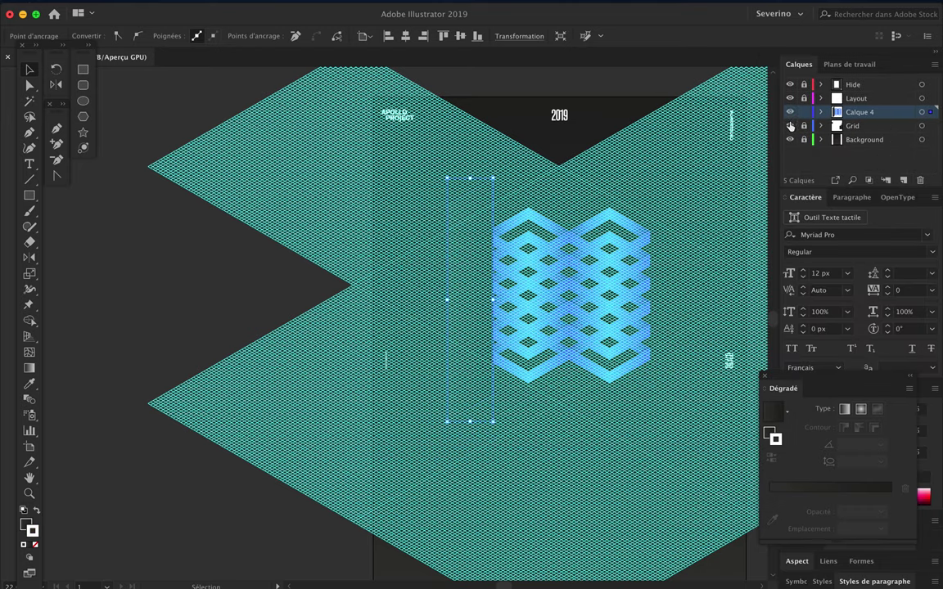
left_click(790, 125)
scroll(818, 225, "up", 2)
left_click_drag(826, 386, 690, 431)
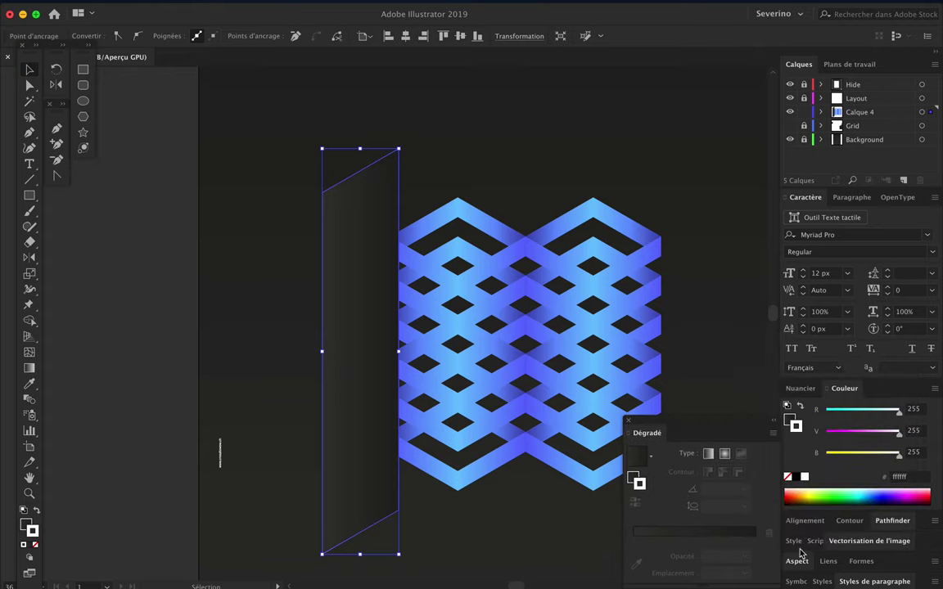
- Thicken the panel's white outline to 13 px and move it onto new layer Calque 6
left_click(849, 521)
left_click(833, 330)
left_click(833, 330)
mouse_move(859, 139)
left_mouse_down()
mouse_move(879, 122)
mouse_move(932, 125)
left_mouse_up()
mouse_move(345, 185)
left_mouse_down()
mouse_move(385, 185)
mouse_move(432, 207)
left_mouse_up()
left_click(483, 172)
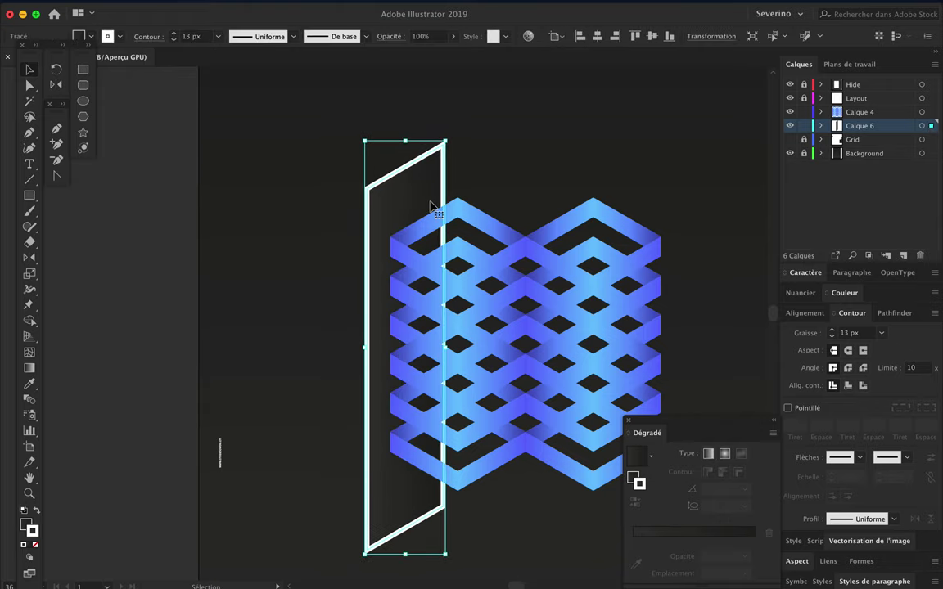
- Nudge the panel right and drag its corners onto the lattice's left edge
key("shift+Right")
key("shift+Right")
left_click(547, 165)
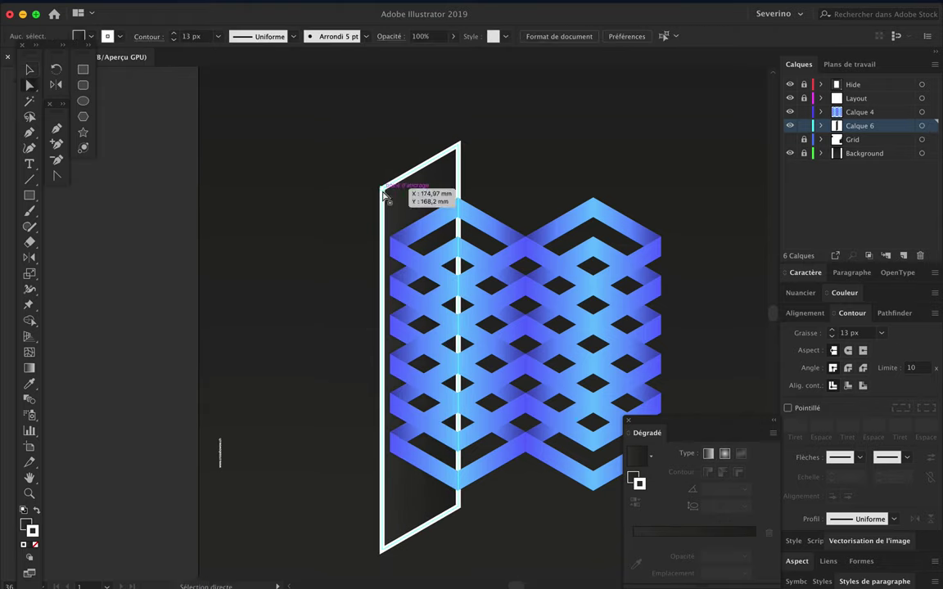
left_click_drag(383, 195, 352, 204)
left_click_drag(383, 553, 358, 564)
- Copy the panel to the lattice's right side and reflect the copy
key("v")
key("super+minus")
left_click_drag(319, 494, 426, 494)
left_click(30, 258)
left_click_drag(415, 333, 415, 384)
key("super+plus")
- Move all the artwork lower on the poster and review both panels
key("v")
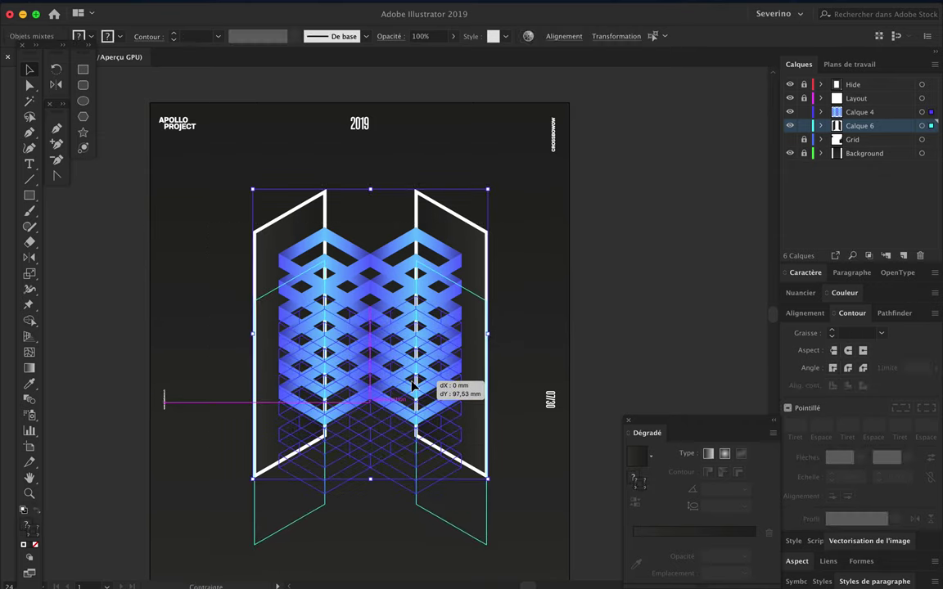
left_click(505, 391)
scroll(507, 391, "down", 2)
left_click(473, 246)
left_click(278, 245, "shift")
left_click(691, 282)
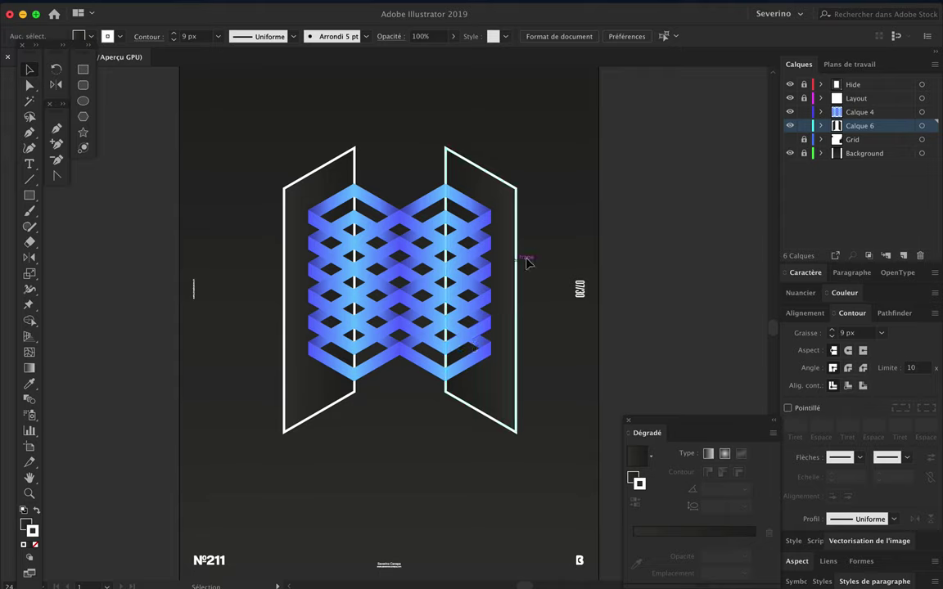
- Drag the left panel's corner anchors onto isometric grid intersections
scroll(544, 267, "down", 3, "alt")
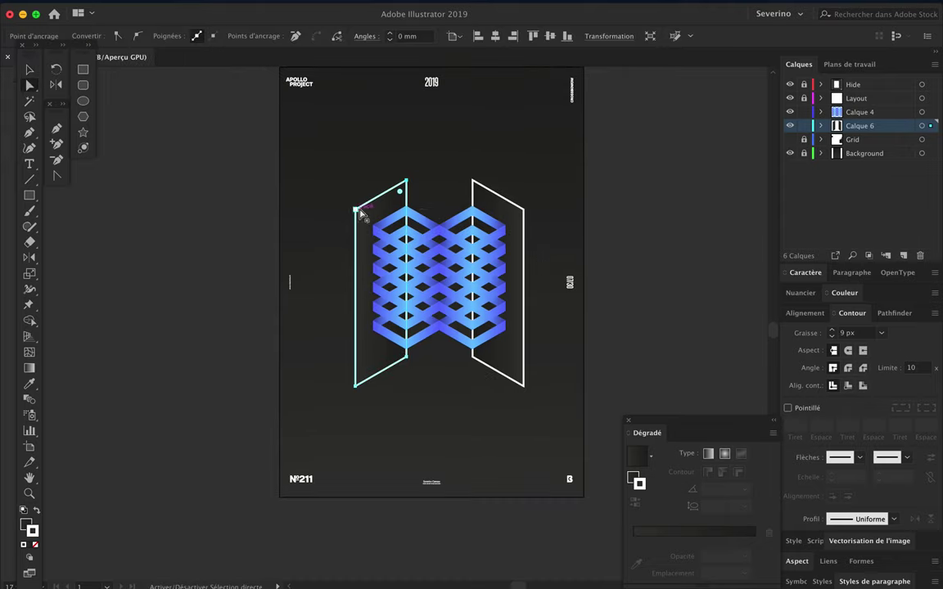
left_click_drag(355, 209, 357, 194)
left_click_drag(407, 356, 407, 399)
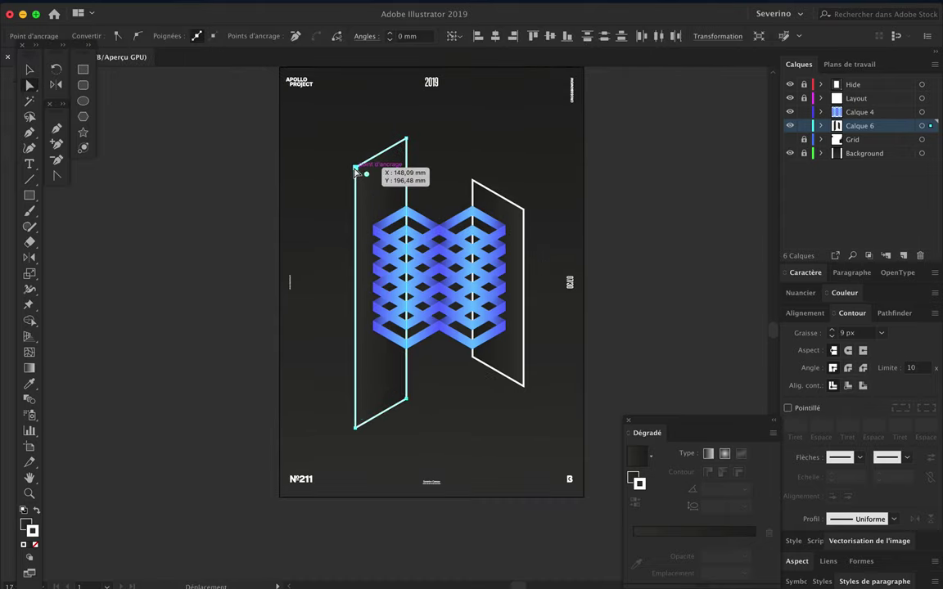
left_click_drag(355, 167, 333, 180)
left_click_drag(355, 425, 326, 442)
left_click(454, 412)
scroll(454, 413, "up", 2, "alt")
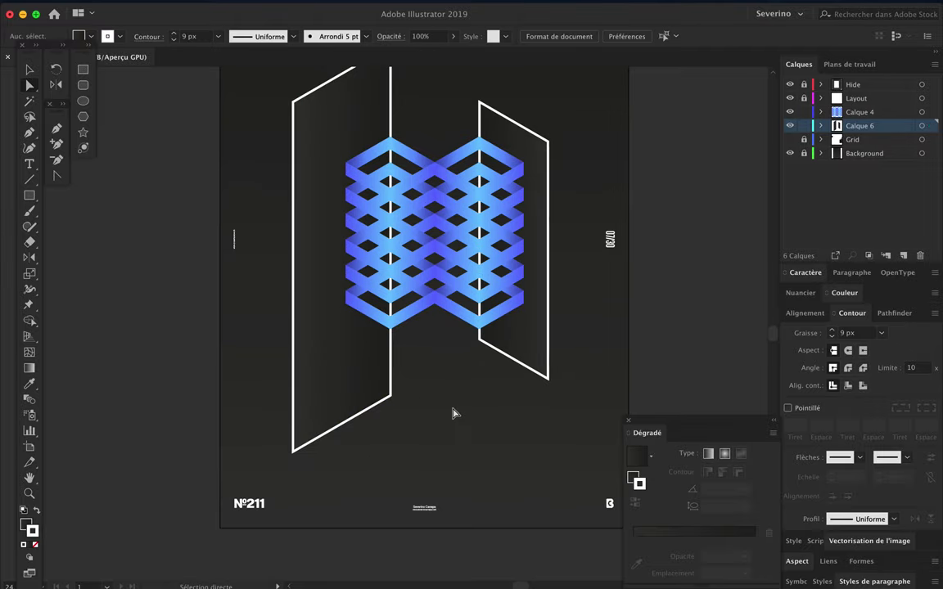
scroll(454, 414, "up", 2, "alt")
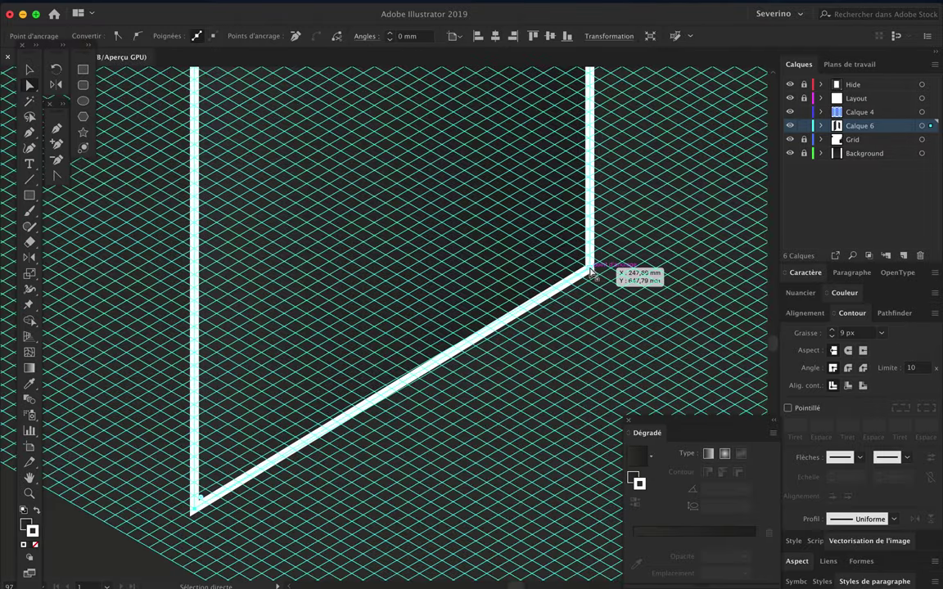
left_click_drag(589, 280, 591, 284)
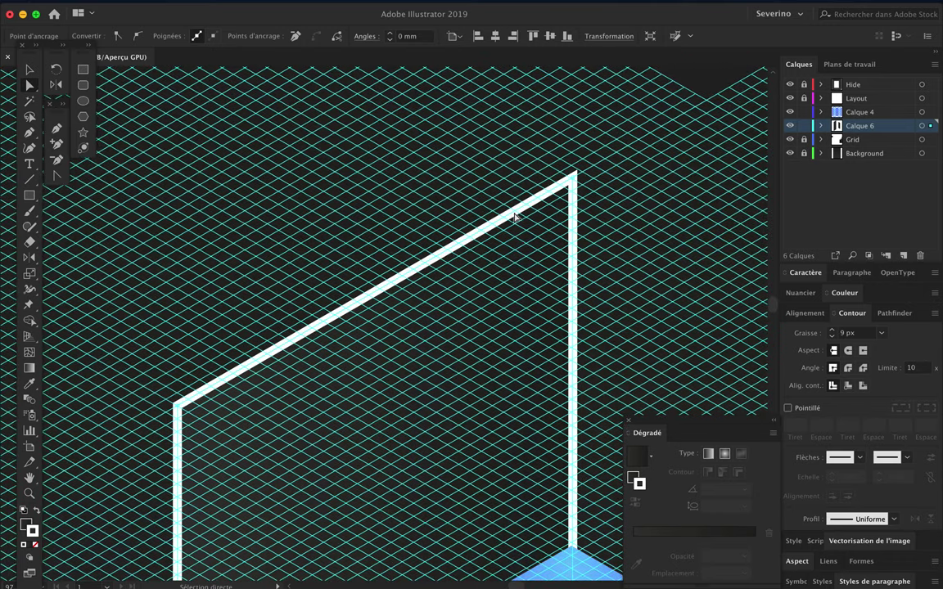
left_click_drag(178, 426, 178, 410)
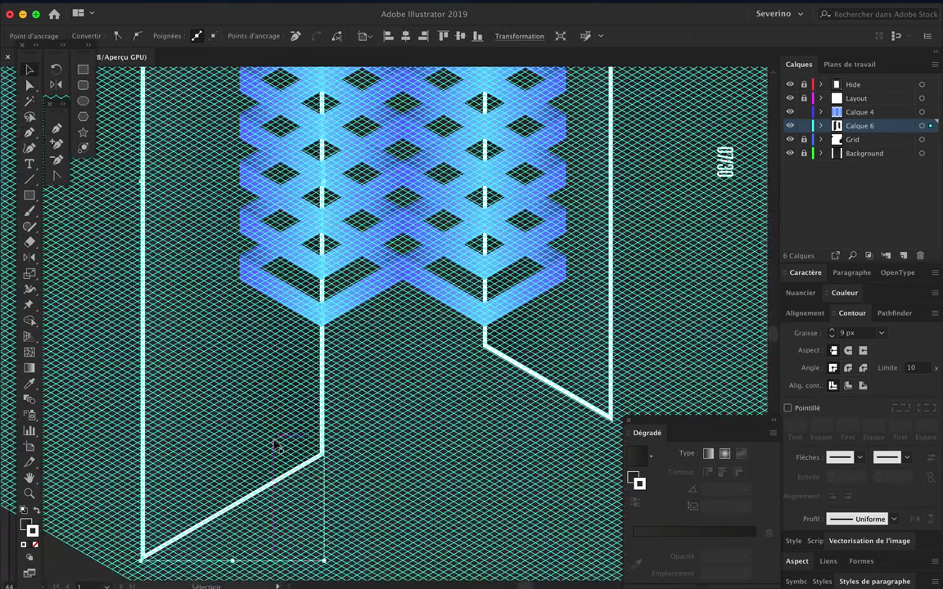
- Draw a new parallelogram panel outline on the grid below the blue lattice
scroll(264, 390, "up", 3)
left_click(256, 308)
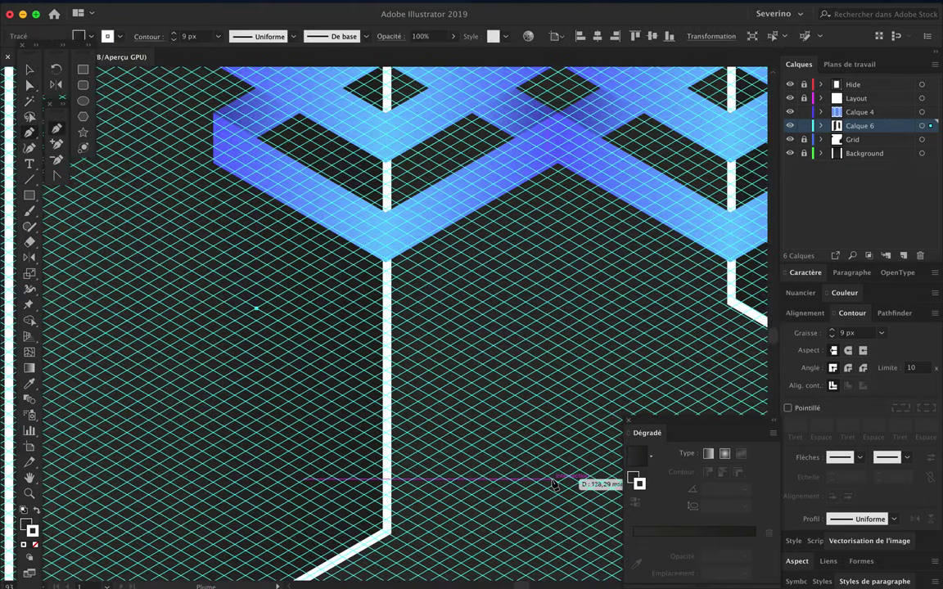
left_click(557, 481)
scroll(558, 499, "down", 3)
left_click(558, 536)
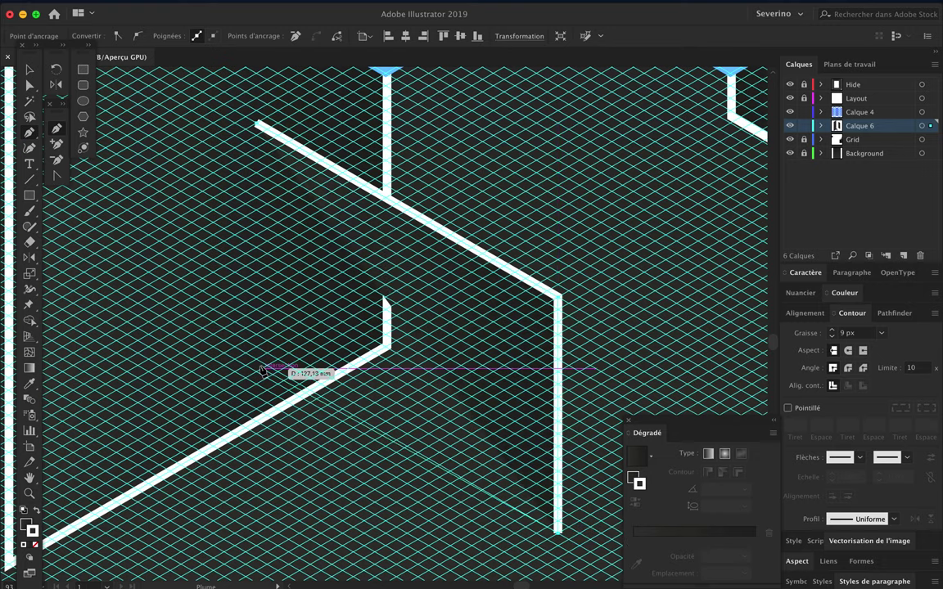
left_click(256, 358)
left_click(256, 124)
scroll(477, 153, "down", 5)
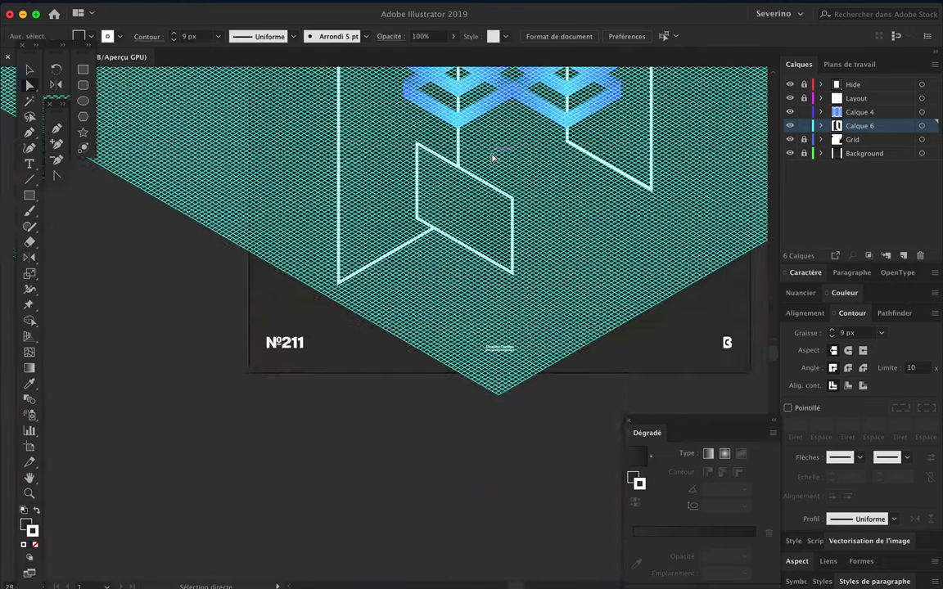
scroll(494, 154, "up", 2)
scroll(513, 248, "up", 1)
key("v")
- Mirror the small parallelogram horizontally and move the tall right panel upward
left_click_drag(28, 257, 90, 271)
mouse_move(557, 368)
left_mouse_down()
mouse_move(511, 393)
mouse_move(598, 361)
left_mouse_up()
key("a")
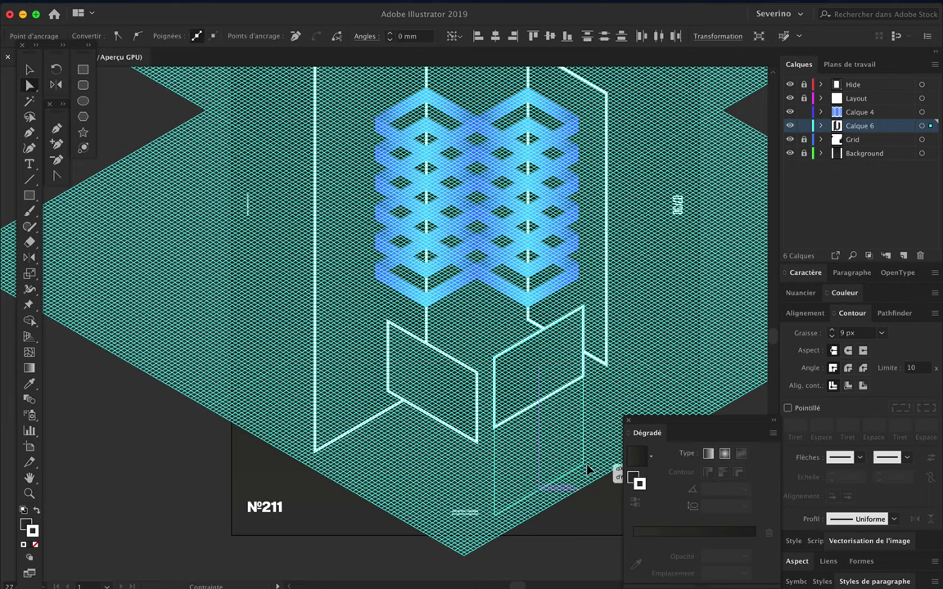
key("v")
left_click_drag(551, 375, 551, 322)
left_click(624, 319)
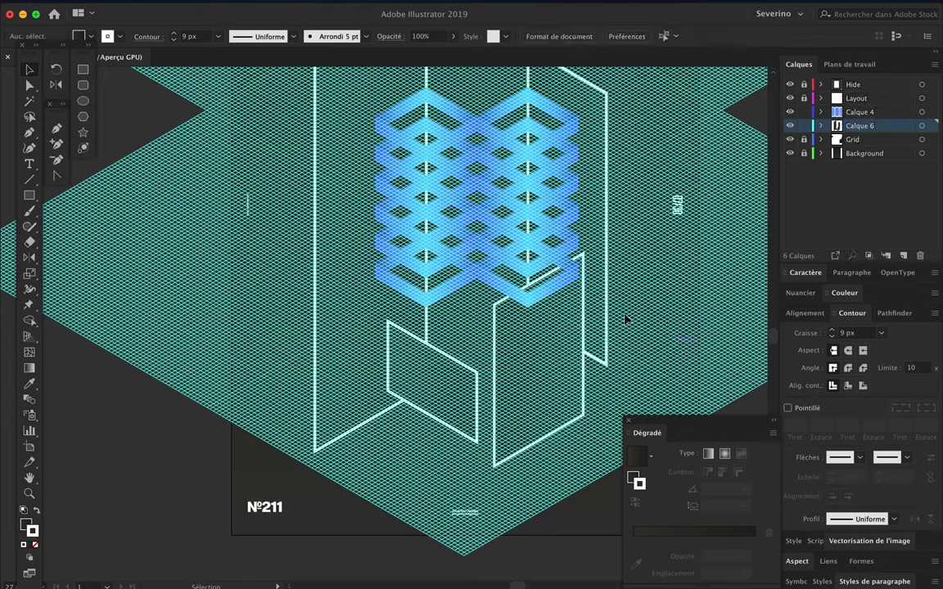
- Hide the isometric Grid layer and select the lower-right panel
left_click(789, 140)
scroll(663, 256, "down", 5)
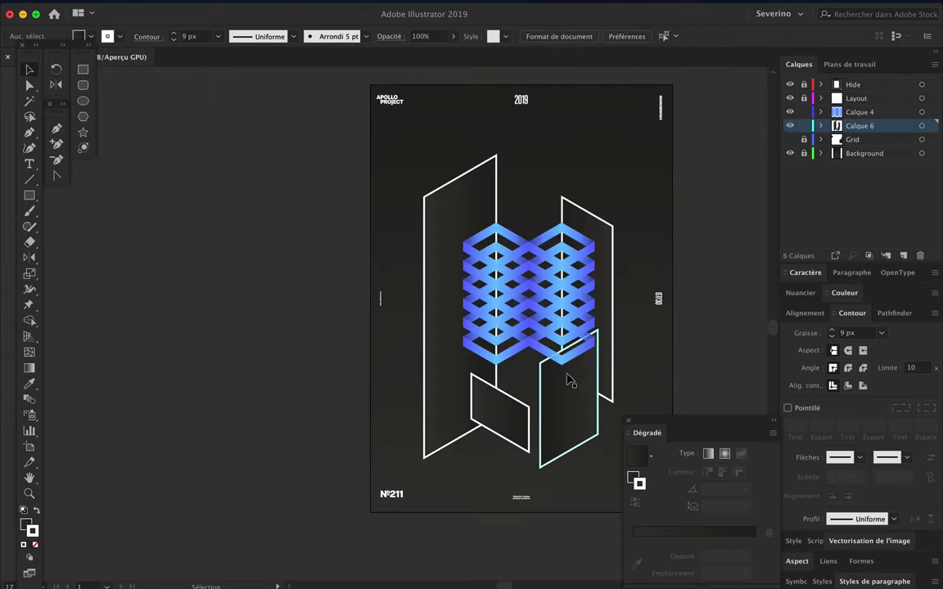
left_click(562, 434)
- Copy the panel to the poster's top left and upper right, lowering one upper-right anchor
mouse_move(501, 445)
left_mouse_down()
mouse_move(456, 152)
mouse_move(421, 196)
mouse_move(442, 182)
left_mouse_up()
left_click(442, 147)
left_click(442, 164)
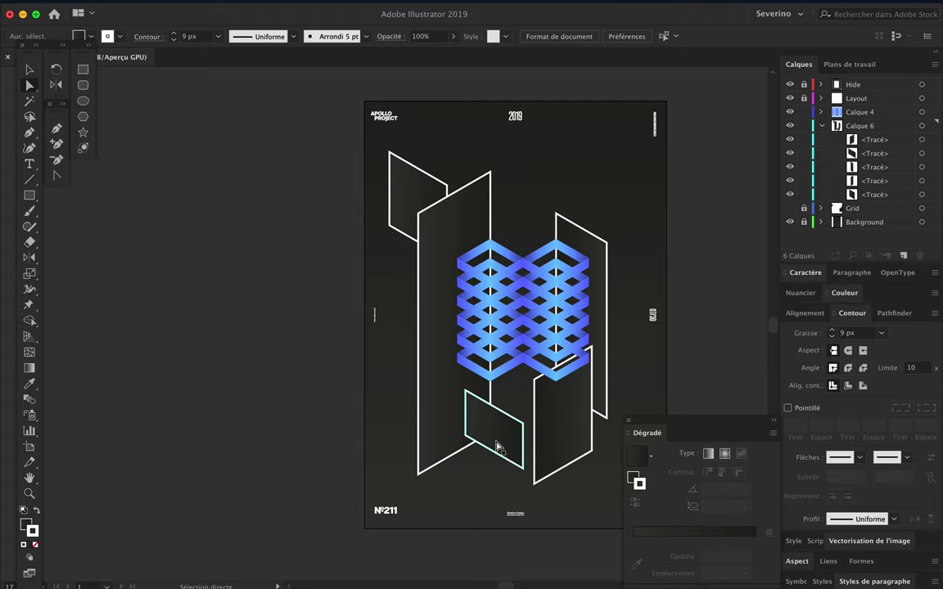
left_click_drag(575, 446, 629, 281)
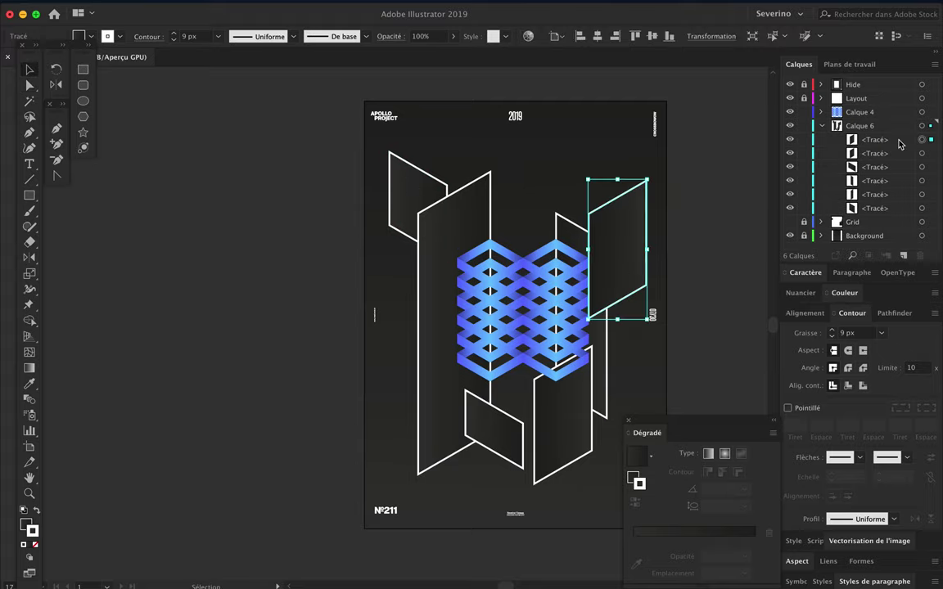
key("a")
left_click_drag(631, 204, 643, 282)
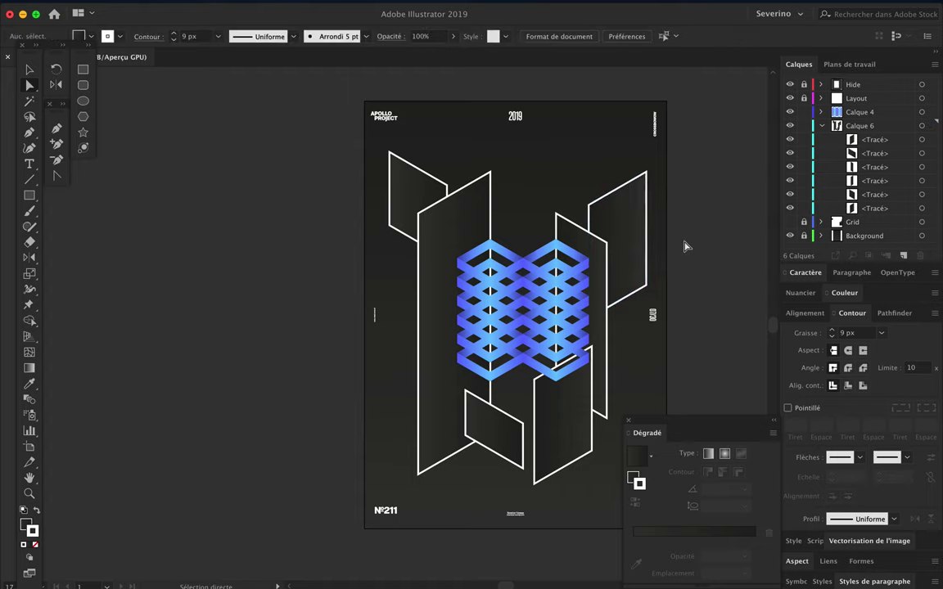
scroll(654, 278, "down", 2)
scroll(655, 278, "left", 3)
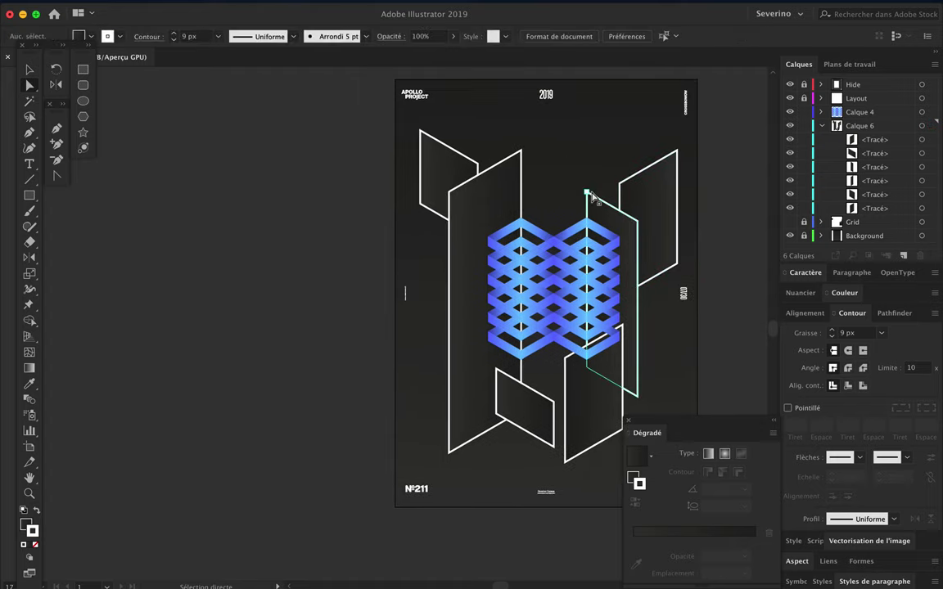
scroll(525, 190, "down", 2)
scroll(524, 191, "right", 1)
key("v")
- Stack four offset copies of the small panel in a staggered row below the lattice
left_click(485, 344)
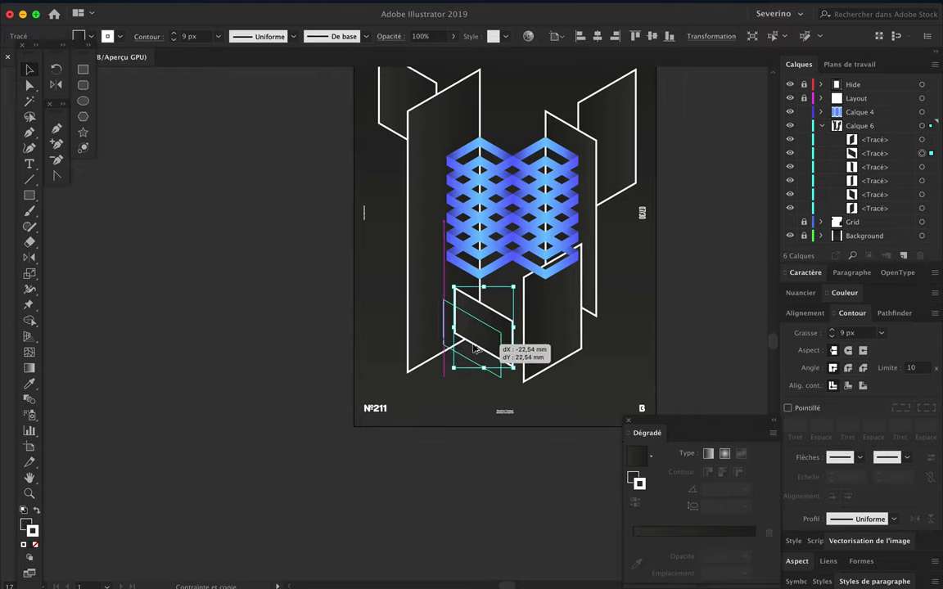
mouse_move(475, 350)
left_mouse_down()
mouse_move(494, 344)
mouse_move(483, 354)
left_mouse_up()
key("ctrl+d")
key("ctrl+d")
left_click(614, 394)
scroll(616, 395, "up", 2)
key("a")
scroll(459, 535, "up", 2)
key("ctrl+z")
key("ctrl+z")
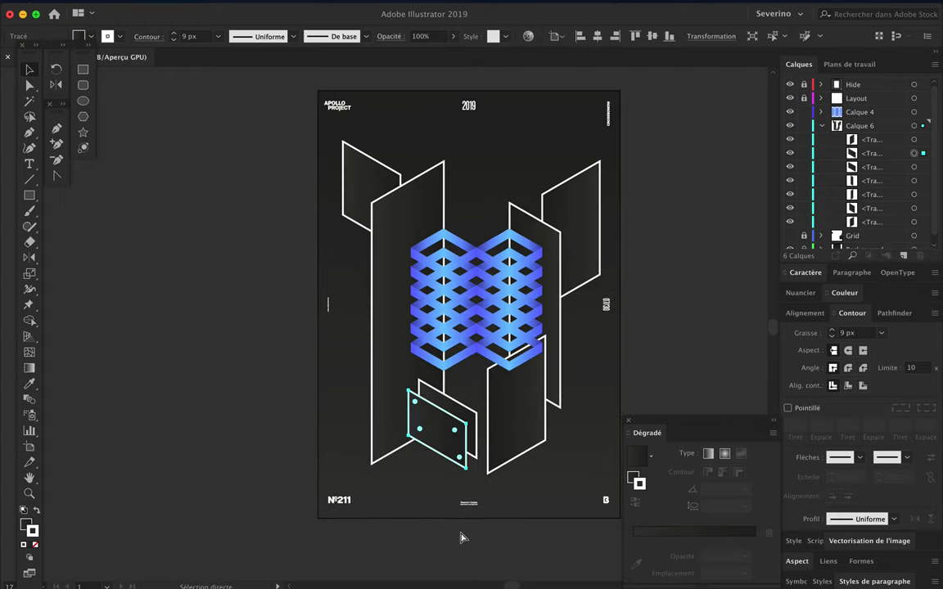
key("ctrl+shift+z")
key("ctrl+shift+z")
key("v")
left_click(459, 536)
scroll(513, 246, "up", 3)
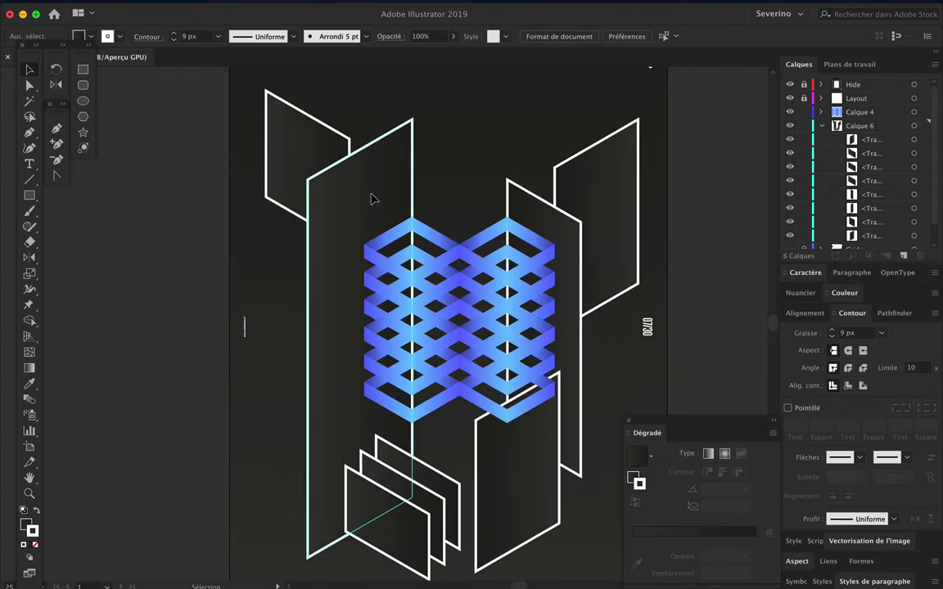
- Reposition the tall left panel slightly to the right
left_click_drag(371, 200, 407, 199)
left_click(491, 123)
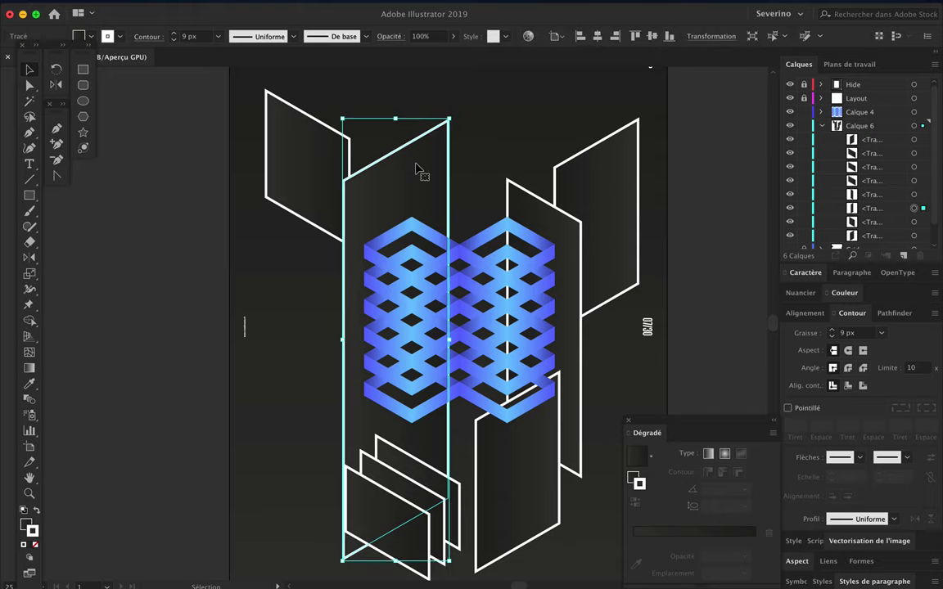
left_click_drag(416, 168, 425, 164)
left_click(458, 153)
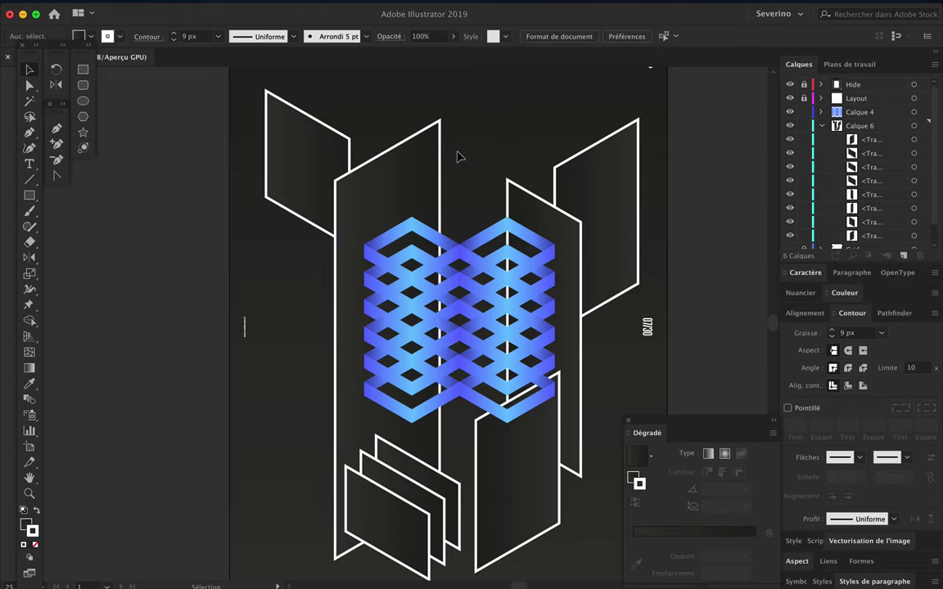
- Isolate the lattice group, nudge one parallelogram anchor, then exit isolation mode
scroll(458, 286, "up", 3)
scroll(458, 287, "up", 3)
scroll(419, 307, "up", 3)
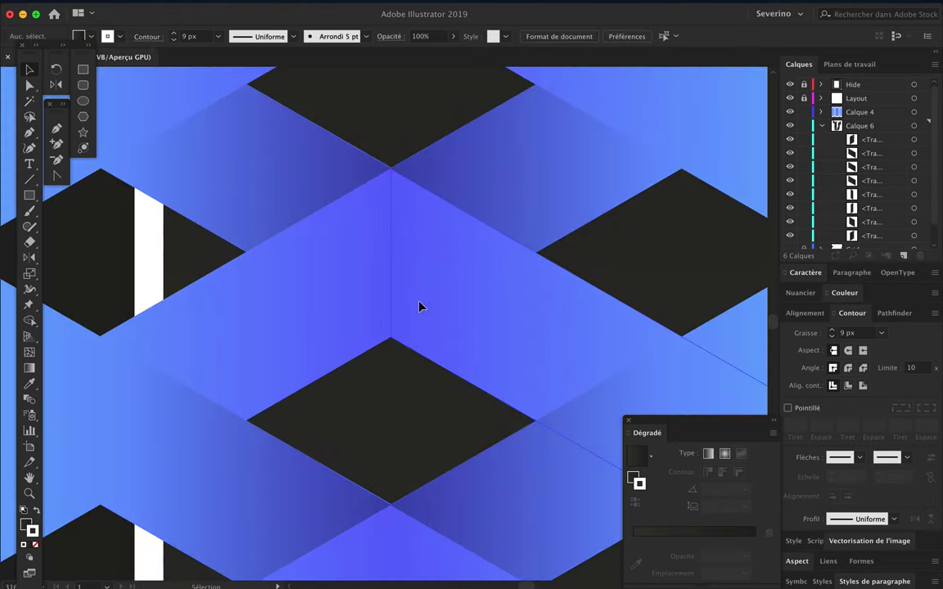
double_click(302, 159)
double_click(354, 176)
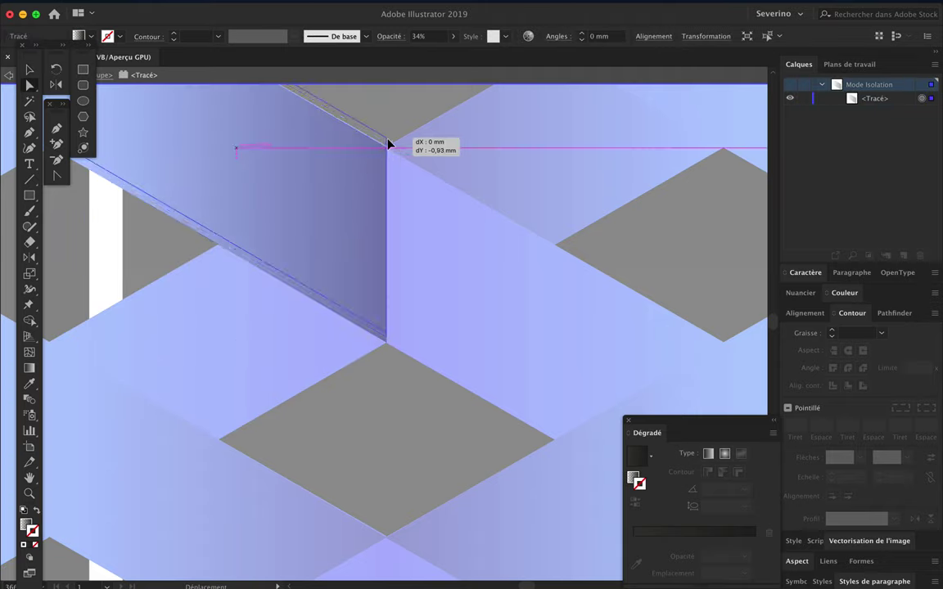
left_click_drag(388, 150, 405, 140)
scroll(288, 179, "down", 3)
scroll(286, 343, "up", 5)
key("Escape")
- Strip the lattice back to one diamond and place a copy up at the X junction
scroll(547, 279, "down", 3)
scroll(527, 294, "down", 3)
left_click(528, 251)
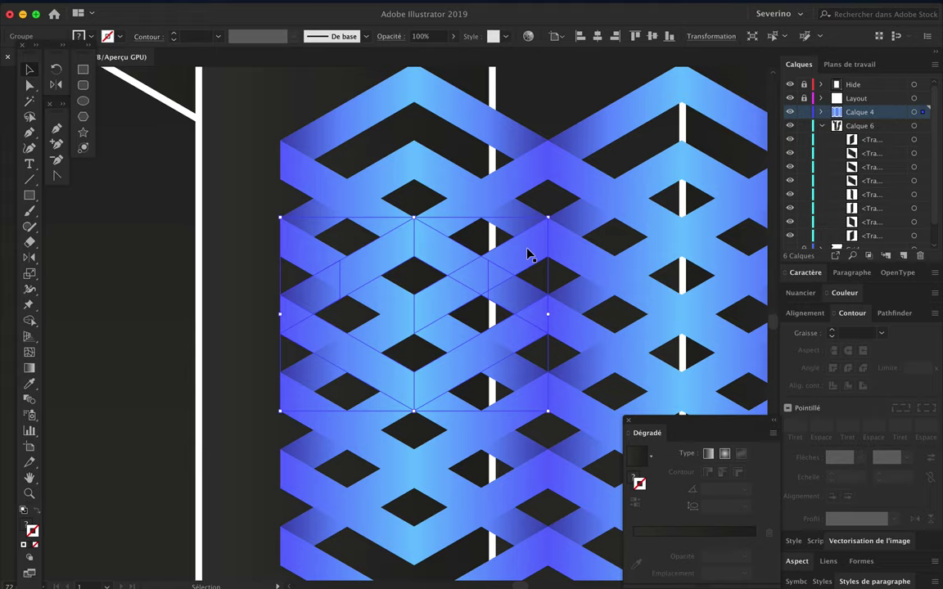
scroll(523, 262, "down", 2)
key("ctrl+z")
mouse_move(482, 299)
left_mouse_down()
mouse_move(498, 234)
mouse_move(480, 252)
left_mouse_up()
scroll(492, 243, "up", 5)
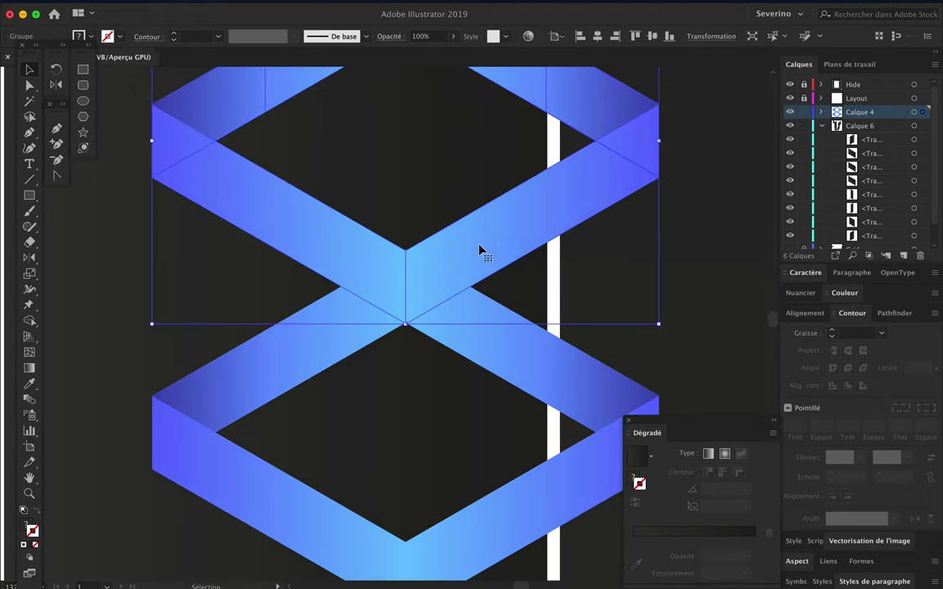
scroll(379, 311, "up", 3)
left_click_drag(451, 291, 446, 349)
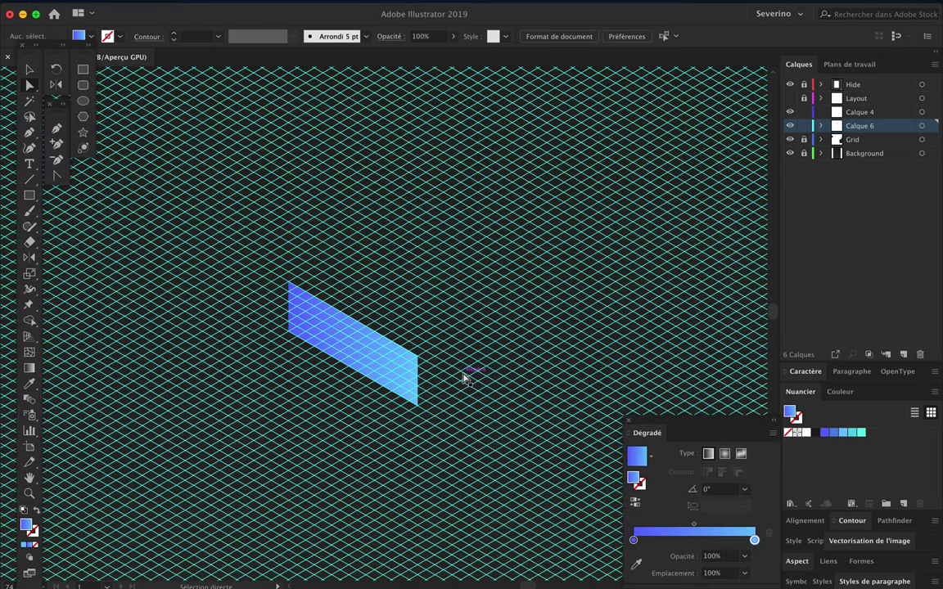
- Draw a second chevron face and give both faces the same blue gradient
left_click(417, 403)
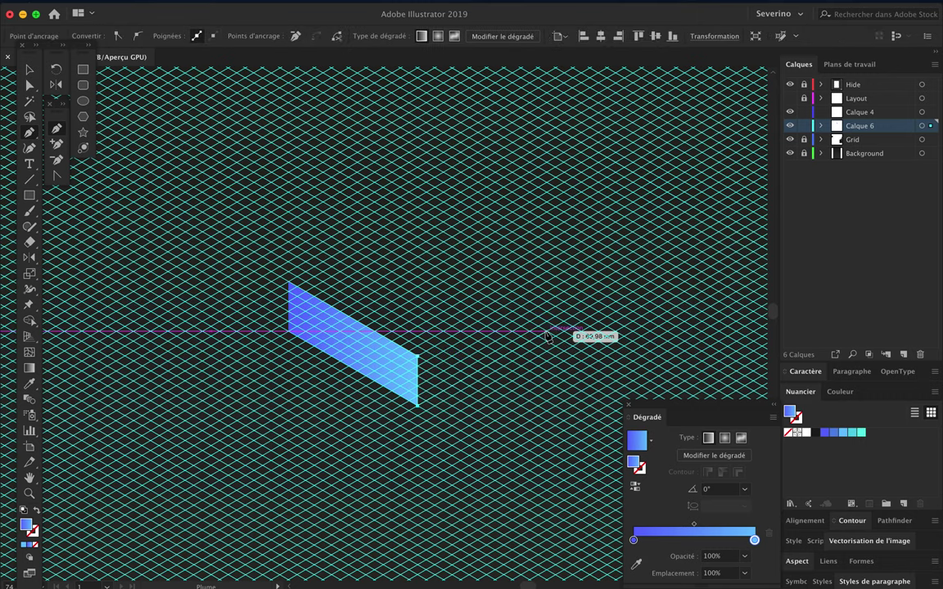
left_click(546, 334)
left_click(545, 281)
key("v")
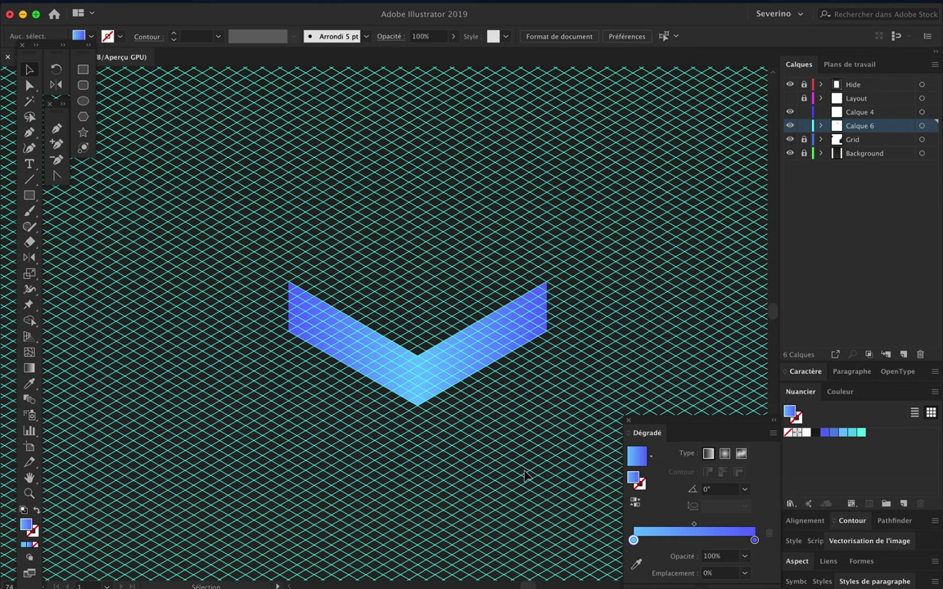
left_click(382, 360, "shift")
left_click(816, 434)
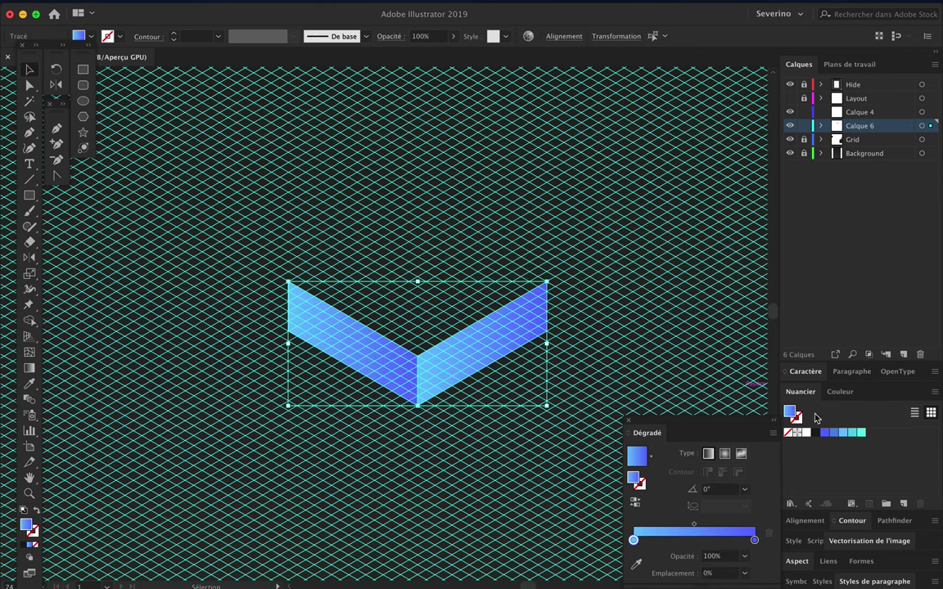
- Make the gradient's left stop transparent and set the chevron's blend mode to Produit
left_click(754, 542)
double_click(634, 541)
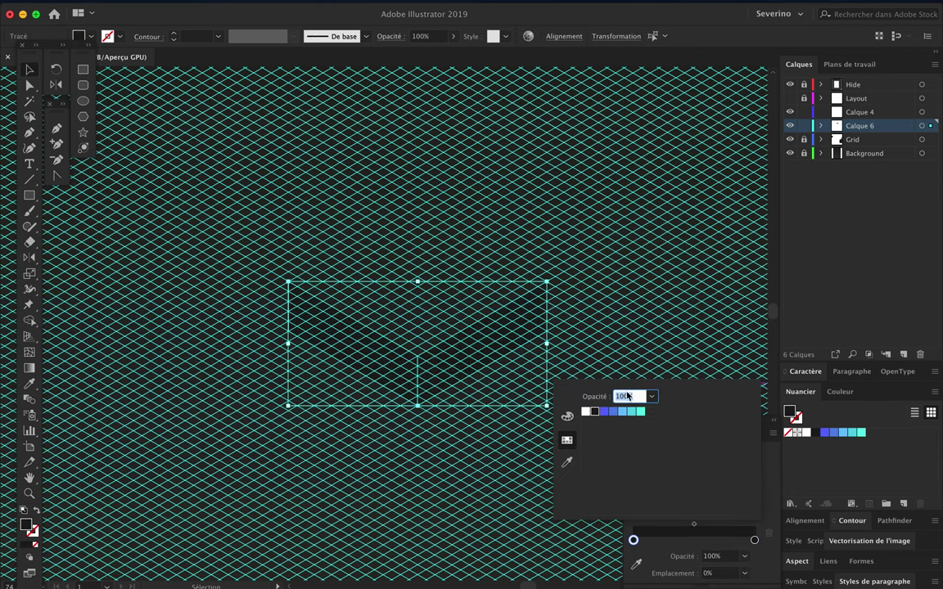
left_click(666, 410)
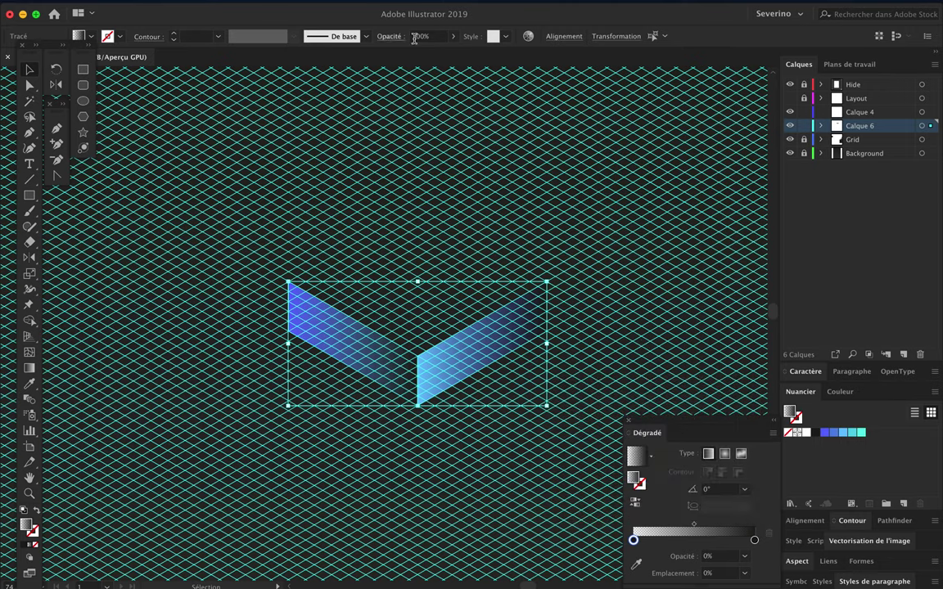
left_click(389, 36)
left_click(274, 58)
left_click(254, 182)
left_click(257, 59)
left_click(252, 99)
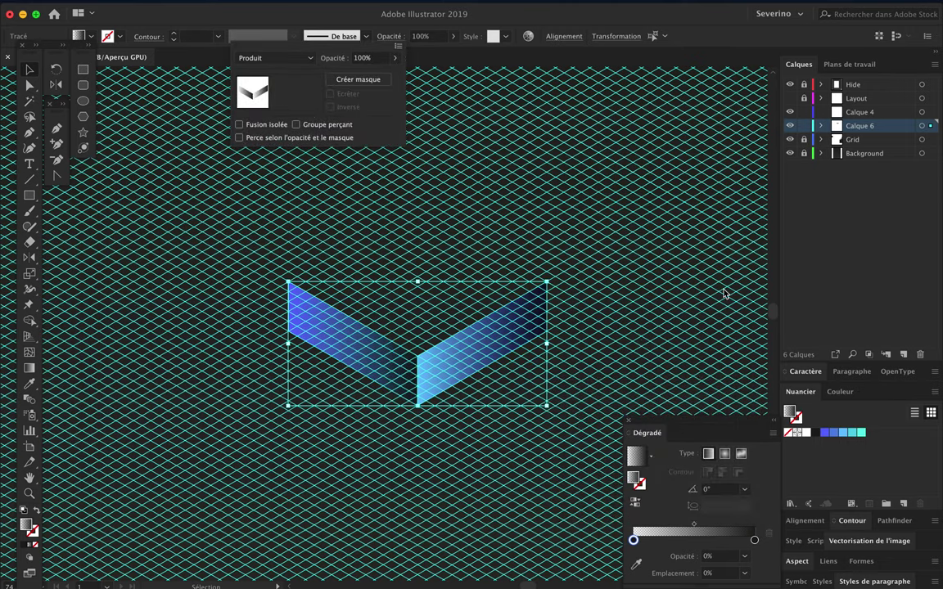
left_click(414, 158)
- Redraw the left wing's gradient so it brightens toward the fold
key("ctrl+plus")
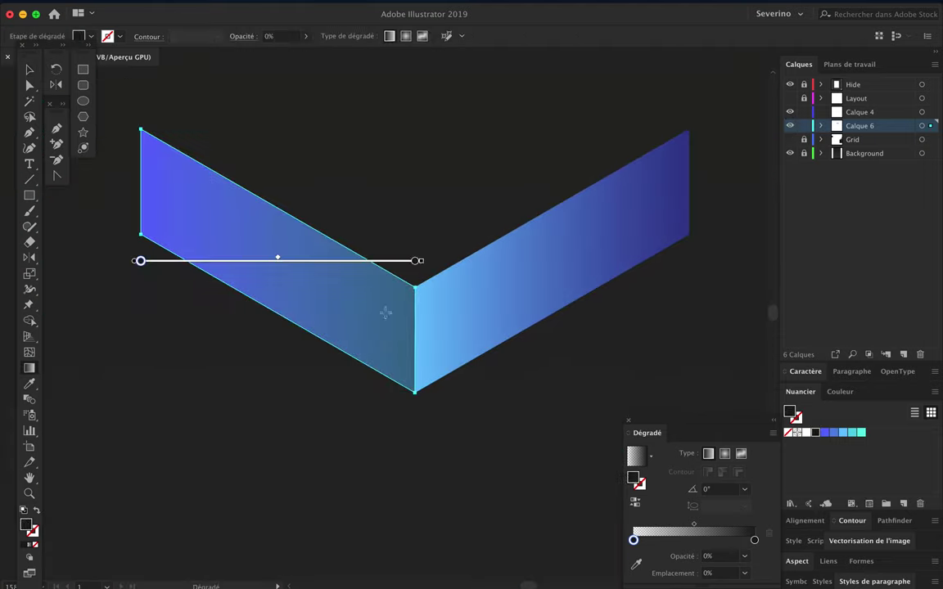
left_click_drag(390, 271, 408, 357)
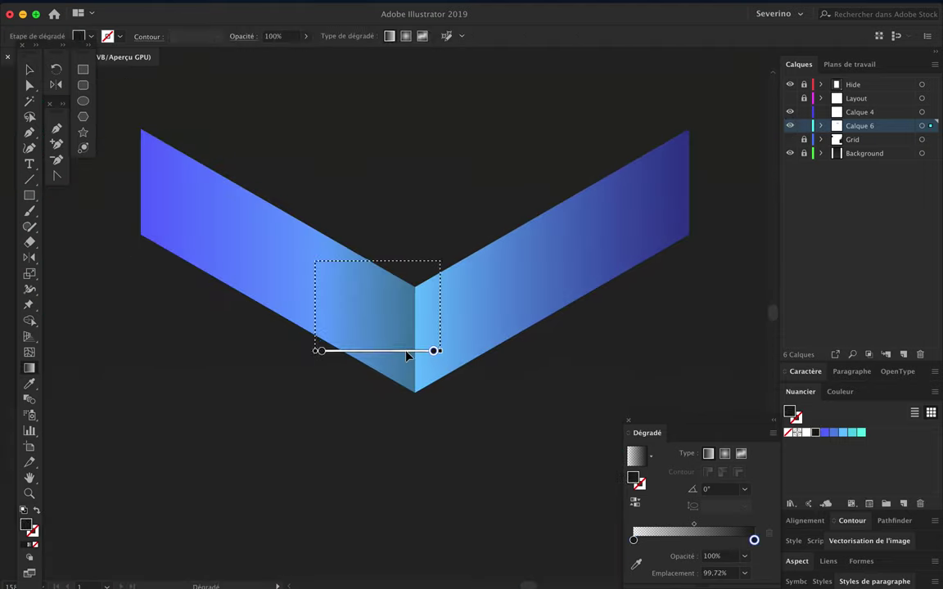
left_click_drag(436, 260, 468, 260)
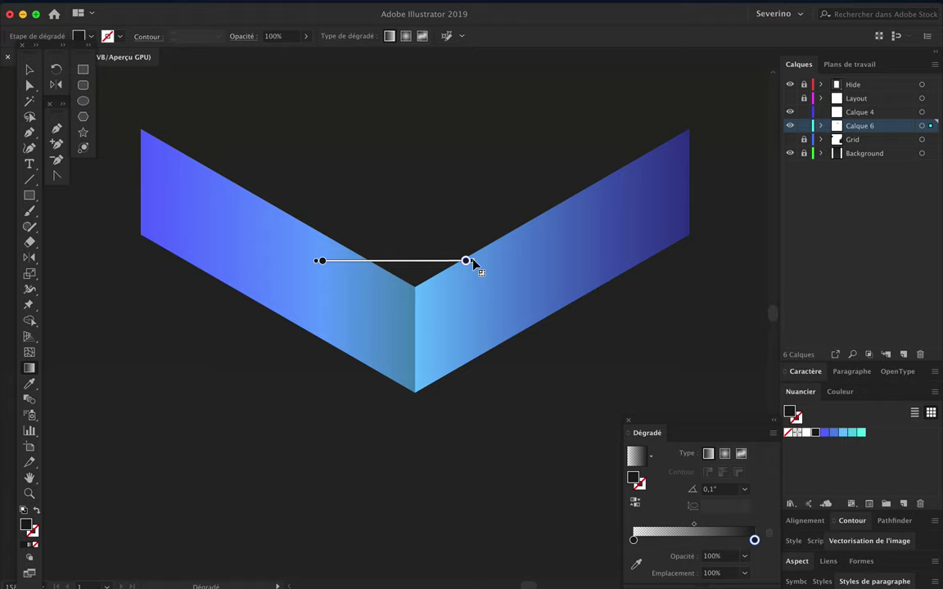
key("v")
left_click(423, 227)
scroll(428, 219, "down", 2)
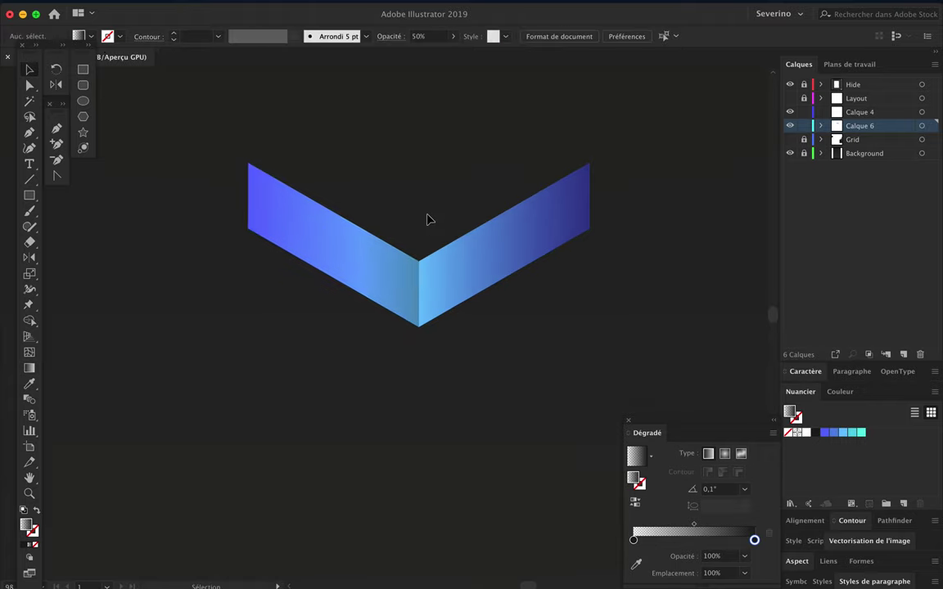
- Redraw the right wing's gradient horizontally from the fold outward
left_click(431, 301)
key("g")
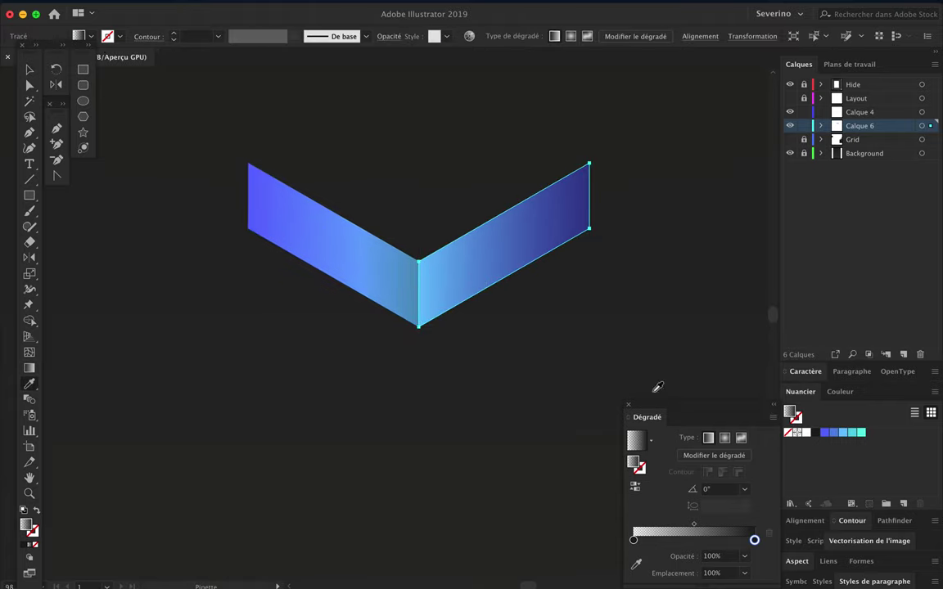
left_click_drag(591, 244, 488, 244)
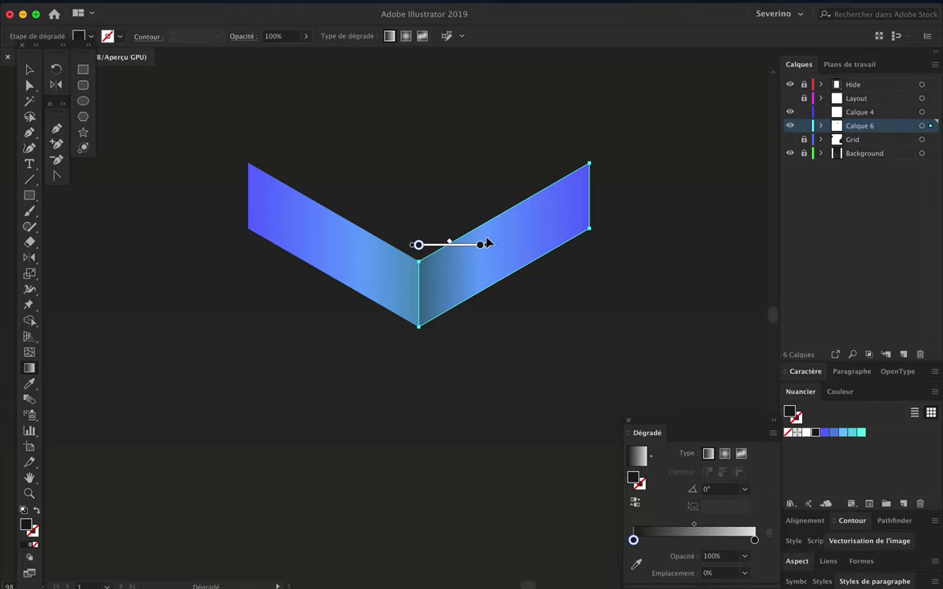
left_click_drag(387, 244, 455, 244)
key("v")
left_click(431, 196)
scroll(444, 198, "up", 2)
scroll(443, 200, "up", 2)
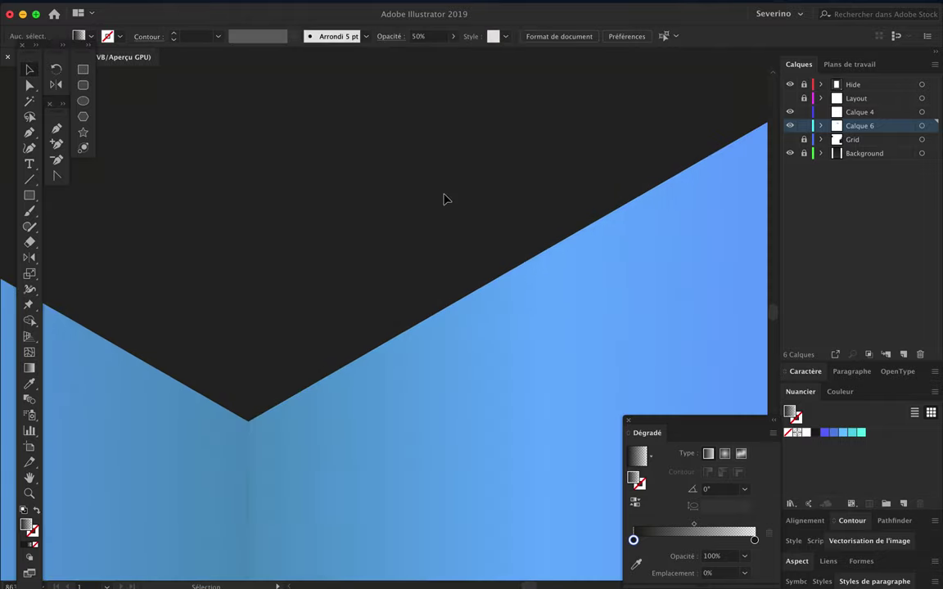
- Toggle Outline view (Ctrl+Y) to inspect the chevron's paths
scroll(445, 200, "up", 2)
scroll(332, 295, "up", 2)
key("ctrl+y")
scroll(332, 360, "down", 5)
scroll(333, 420, "up", 3)
key("ctrl+y")
key("ctrl+y")
scroll(333, 422, "right", 3)
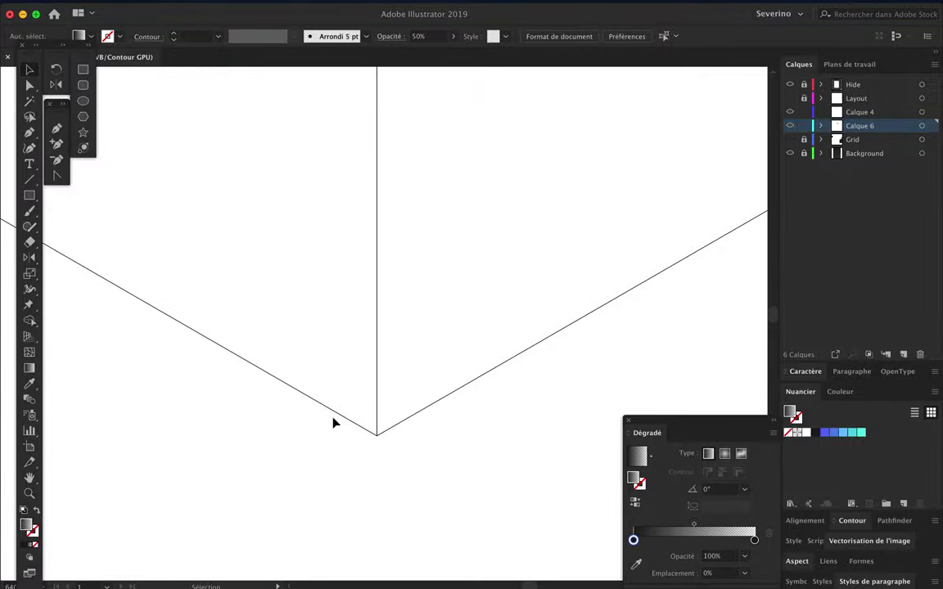
scroll(332, 423, "down", 5)
key("ctrl+y")
scroll(410, 196, "up", 4)
- Copy the chevron upward, rotate it 180°, and snap its corner onto the original
left_click_drag(357, 310, 459, 521)
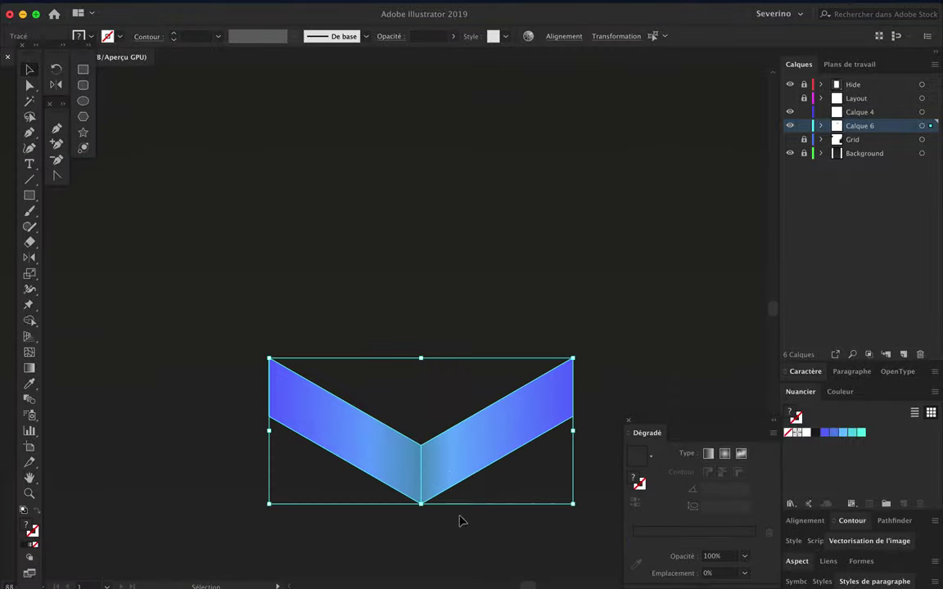
left_click_drag(446, 465, 446, 348)
mouse_move(263, 229)
left_mouse_down()
mouse_move(524, 342)
mouse_move(495, 335)
left_mouse_up()
scroll(526, 423, "up", 4)
scroll(526, 423, "up", 3)
scroll(526, 423, "down", 1)
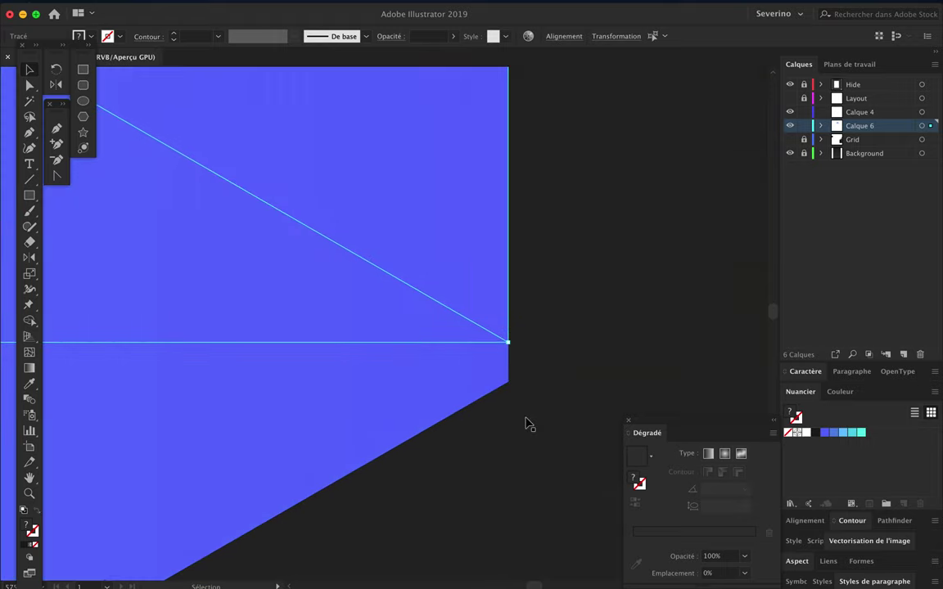
left_click_drag(516, 327, 494, 357)
left_click(549, 406)
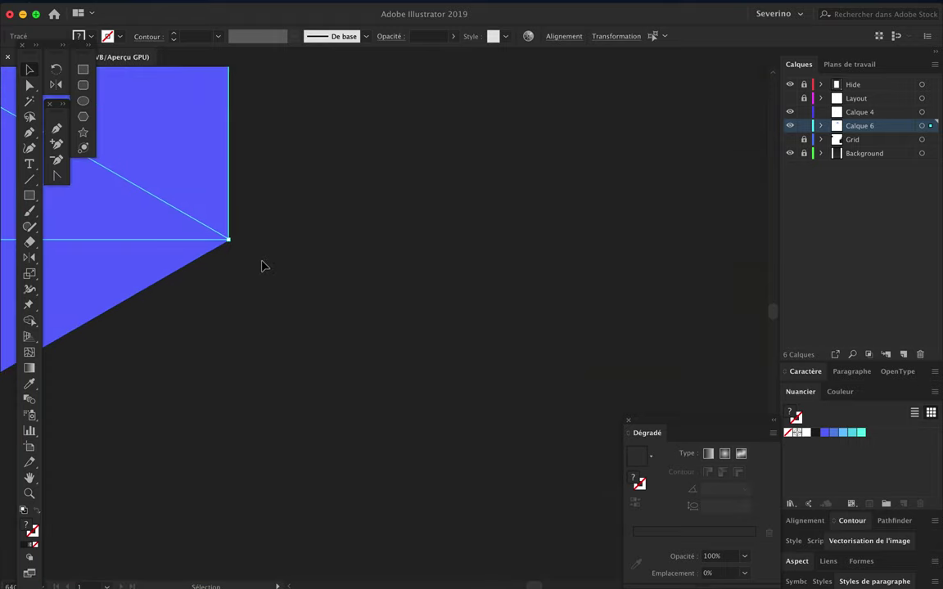
- Select the diagonal panels and ring faces with the whole artboard fitted in view
left_click(197, 99)
left_click(137, 246)
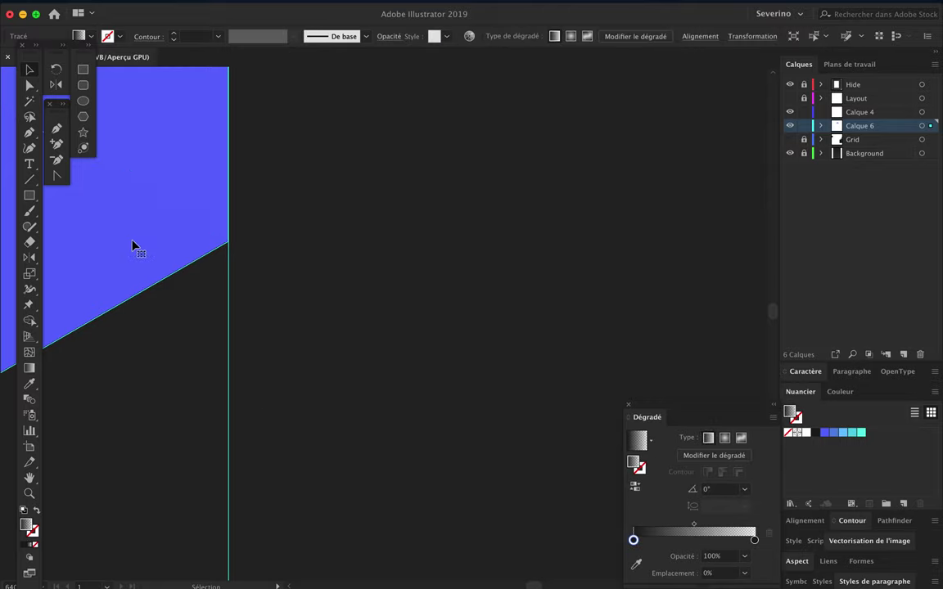
left_click(139, 143)
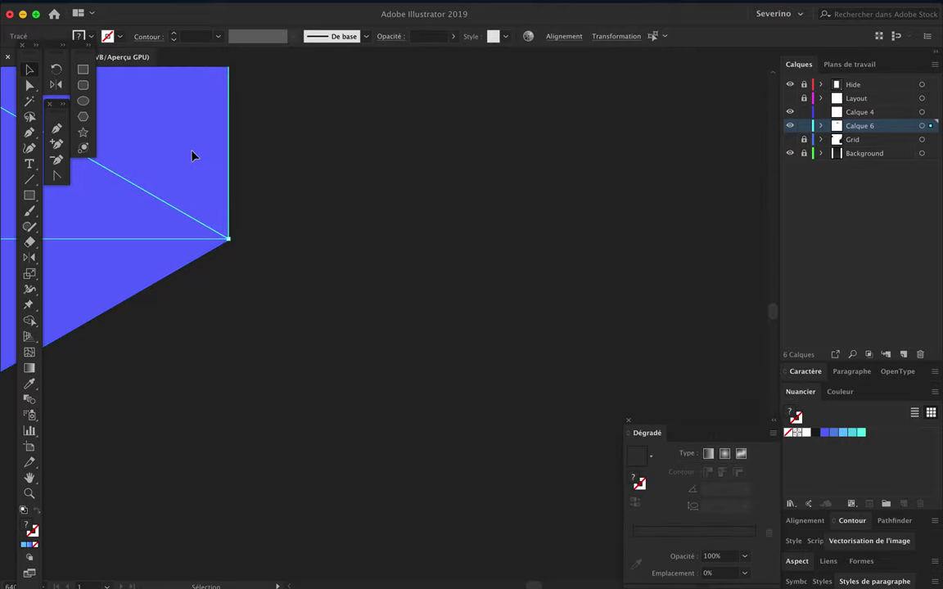
key("ctrl+0")
scroll(426, 232, "up", 5)
left_click(390, 421)
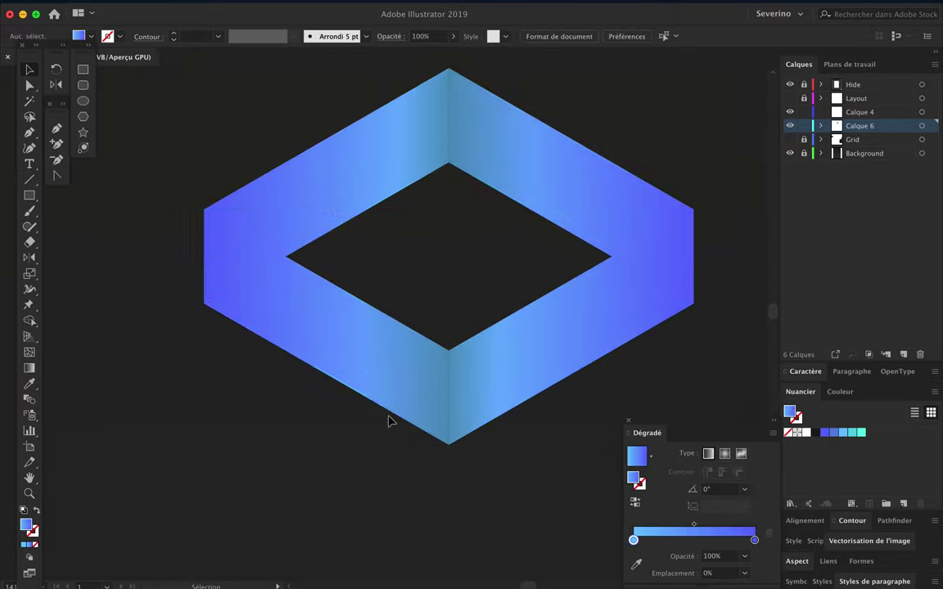
- Nudge the ring's faces into alignment and check their edges in Outline view
scroll(213, 316, "up", 5)
left_click_drag(213, 316, 169, 271)
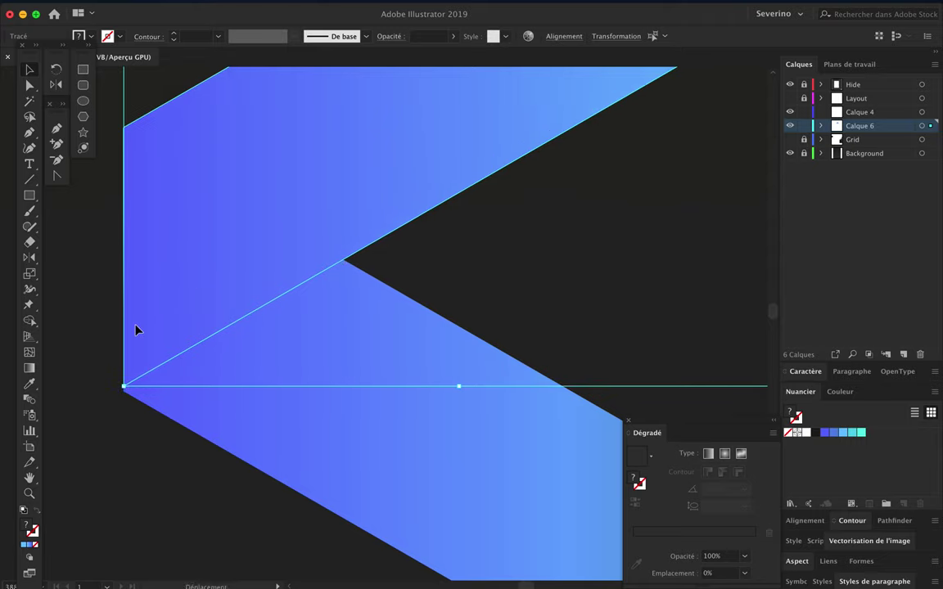
scroll(136, 328, "up", 5)
scroll(223, 380, "down", 2)
left_click_drag(283, 306, 283, 414)
left_click(211, 492)
key("super+y")
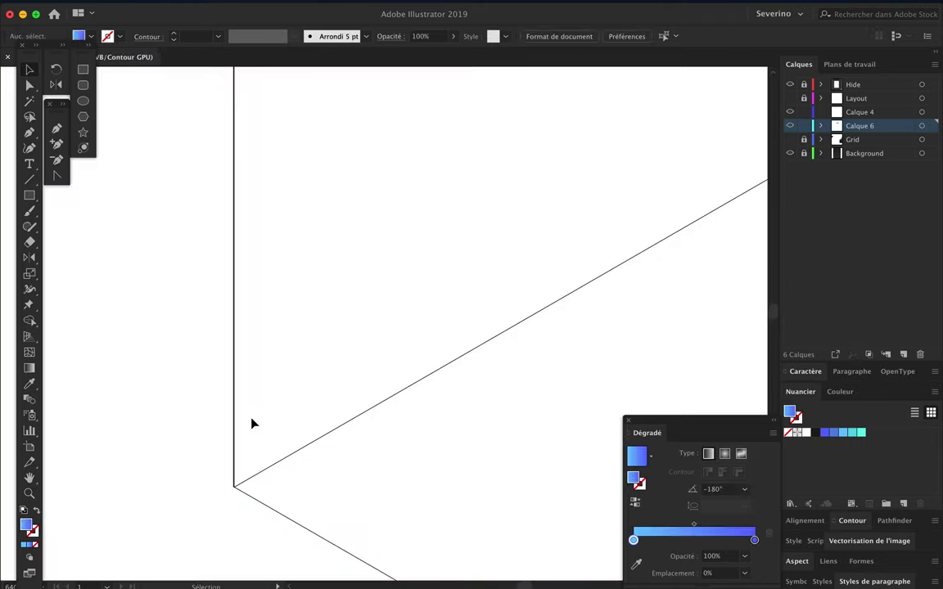
mouse_move(203, 332)
left_mouse_down()
mouse_move(230, 356)
mouse_move(279, 358)
mouse_move(234, 358)
left_mouse_up()
left_click(200, 385)
key("super+y")
- Move the top four ring paths in Calque 6 below the locked faces
key("super+0")
key("super+plus")
key("v")
left_click(520, 265)
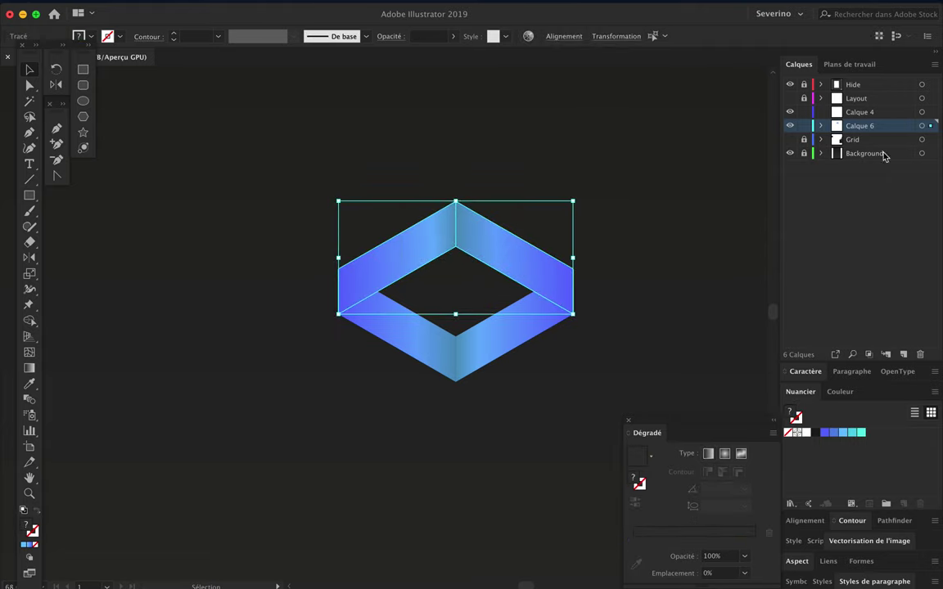
left_click(899, 131)
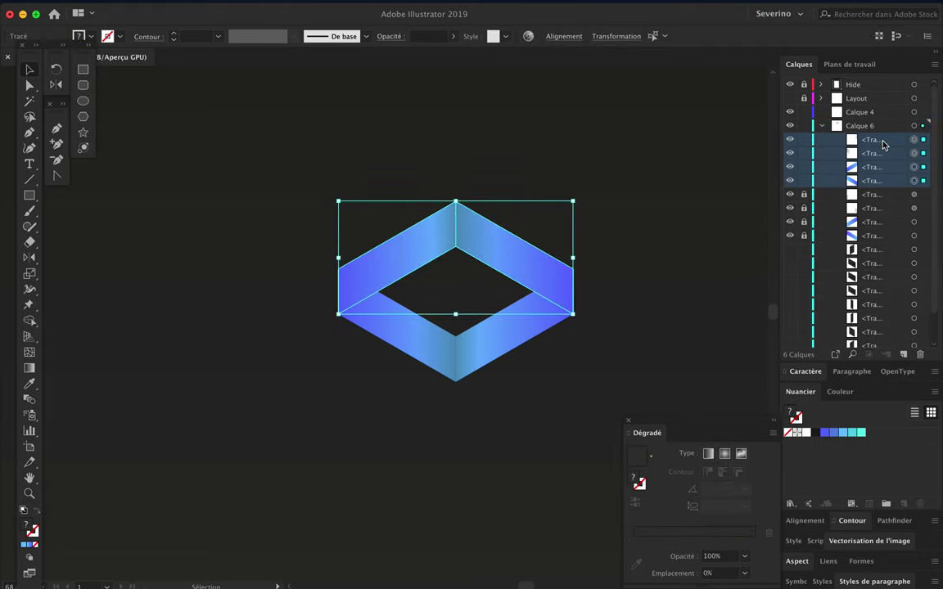
left_click_drag(878, 248, 877, 249)
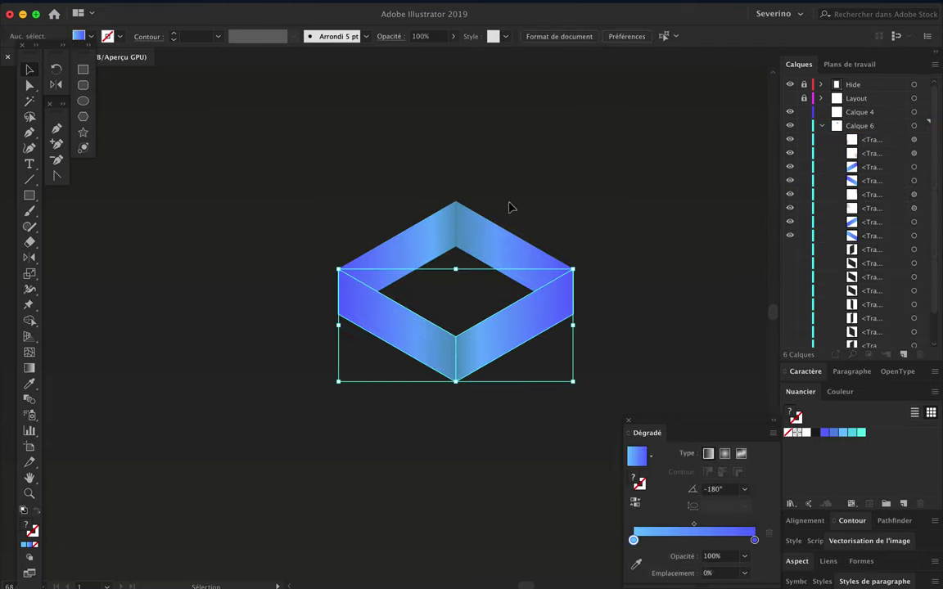
- Redraw the top-right face's gradient horizontally so it darkens toward its right end
key("super+plus")
left_click(442, 267)
key("g")
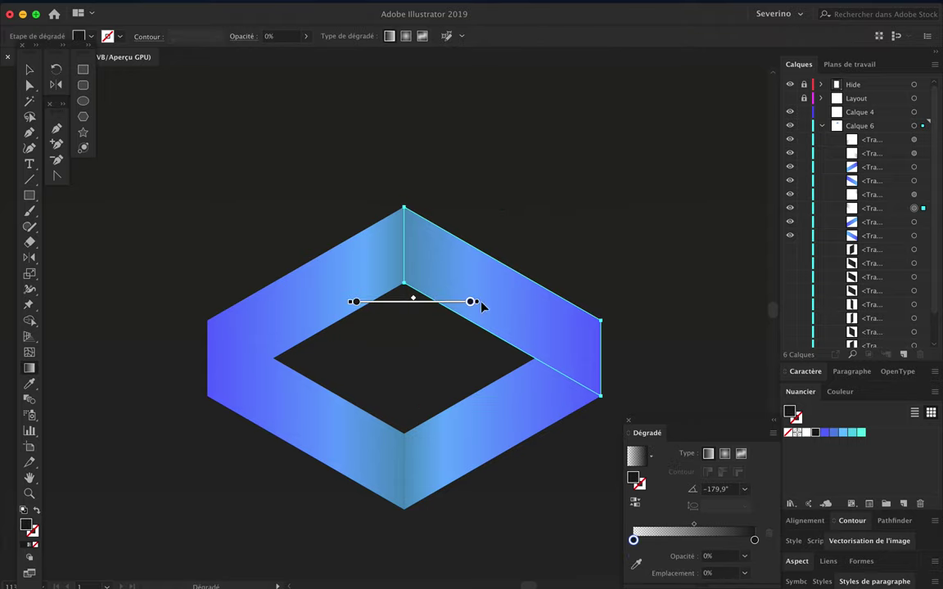
left_click(633, 478)
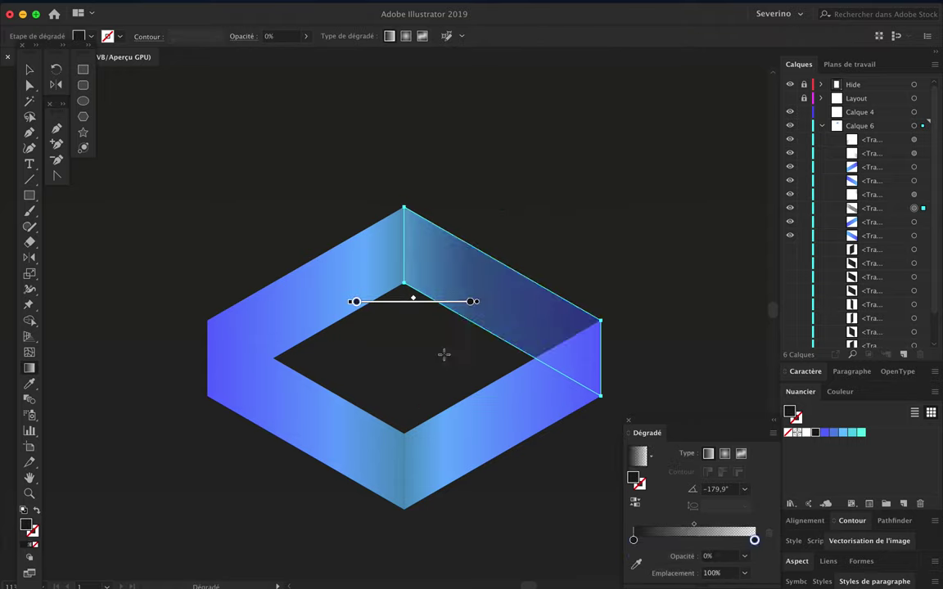
left_click_drag(475, 334, 599, 335)
- Redraw the upper-left face's gradient so it darkens toward its left corner
left_click(330, 295)
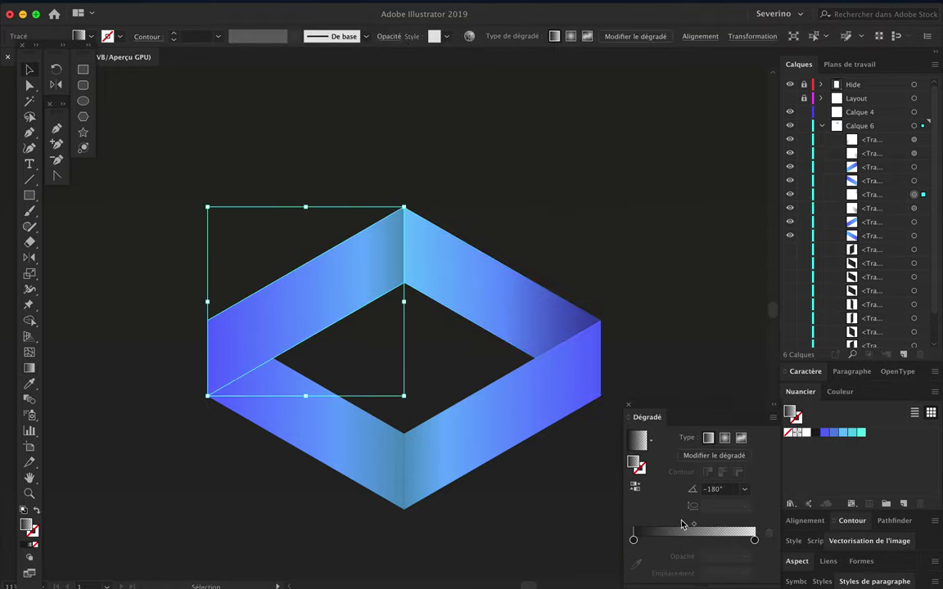
key("g")
left_click_drag(399, 299, 236, 343)
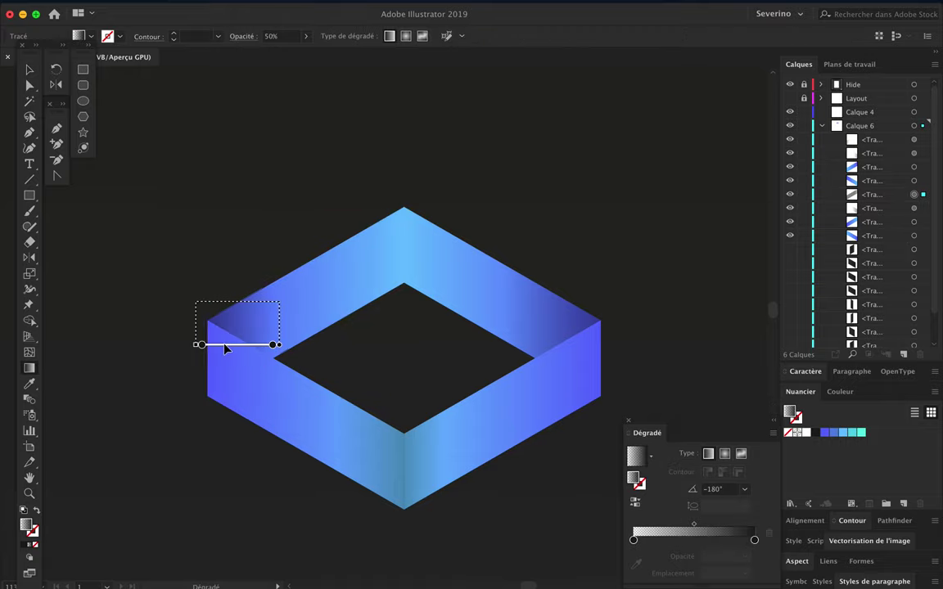
scroll(591, 132, "down", 3)
scroll(590, 132, "down", 2)
scroll(532, 188, "right", 2)
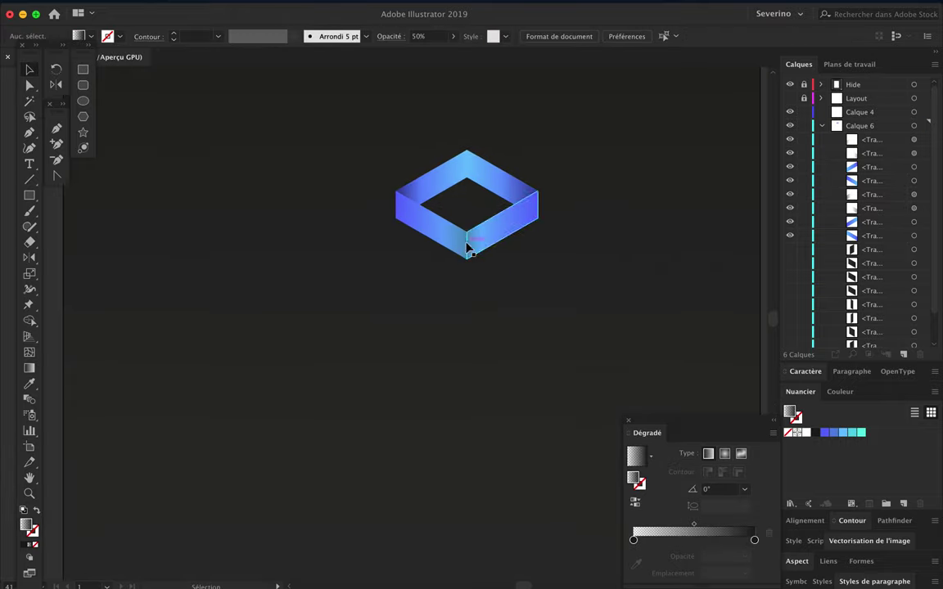
left_click(456, 237)
key("v")
scroll(473, 269, "up", 5)
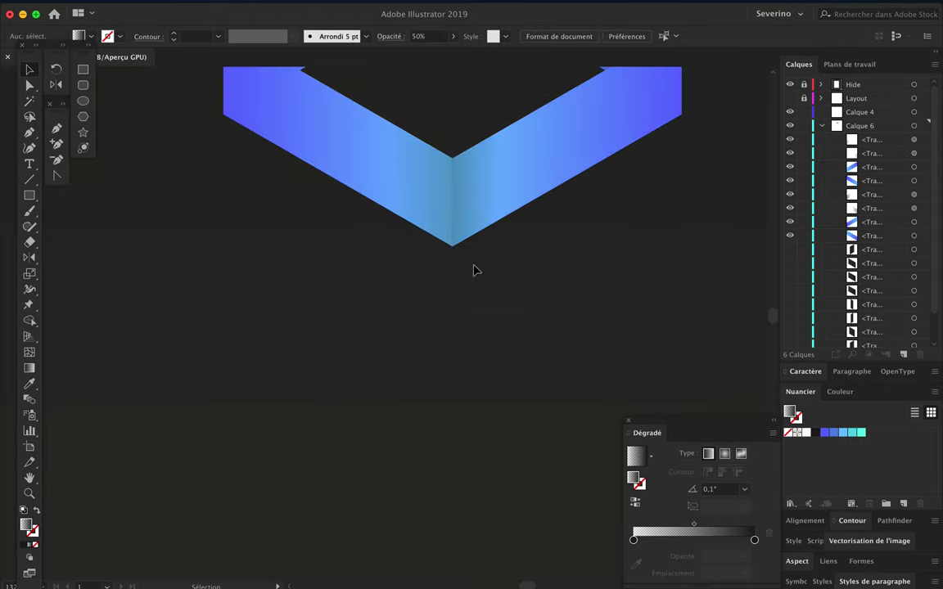
- Try a copy of the ring rotated into a tilted diamond, then delete that duplicate
scroll(446, 269, "down", 4)
left_click_drag(358, 278, 602, 104)
scroll(478, 346, "up", 2)
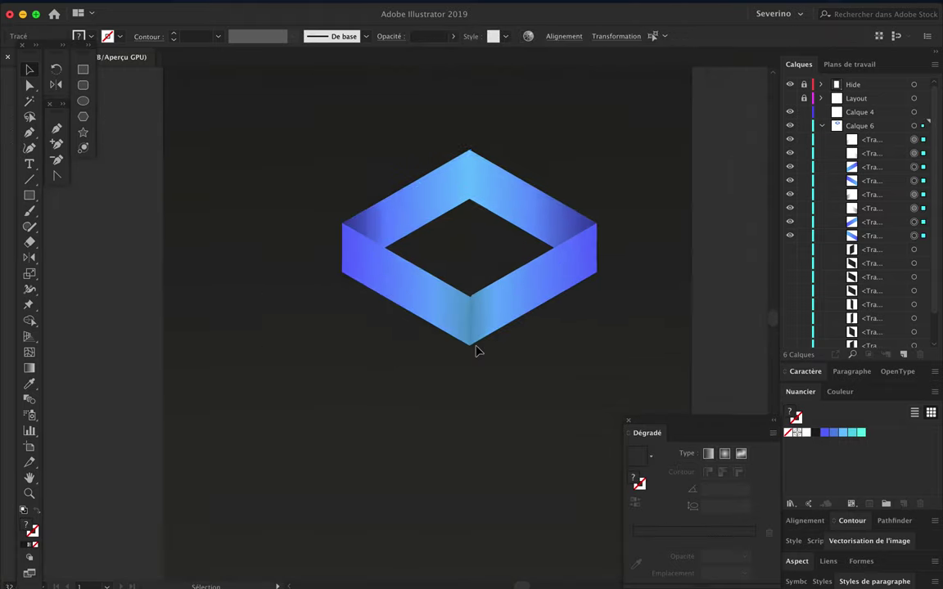
left_click_drag(446, 310, 548, 395)
left_click_drag(367, 245, 580, 173)
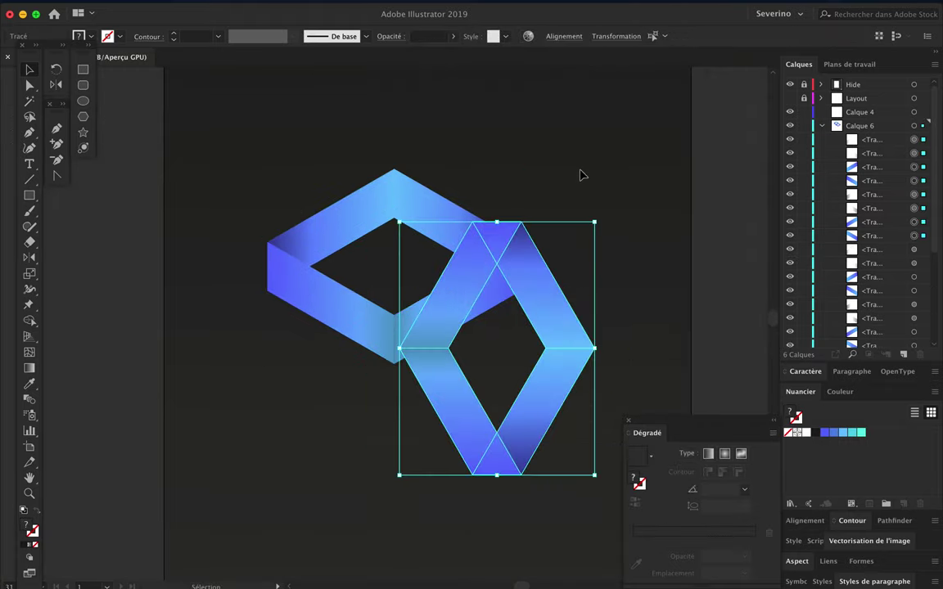
mouse_move(607, 218)
left_mouse_down()
mouse_move(480, 193)
mouse_move(523, 148)
left_mouse_up()
left_click(533, 156)
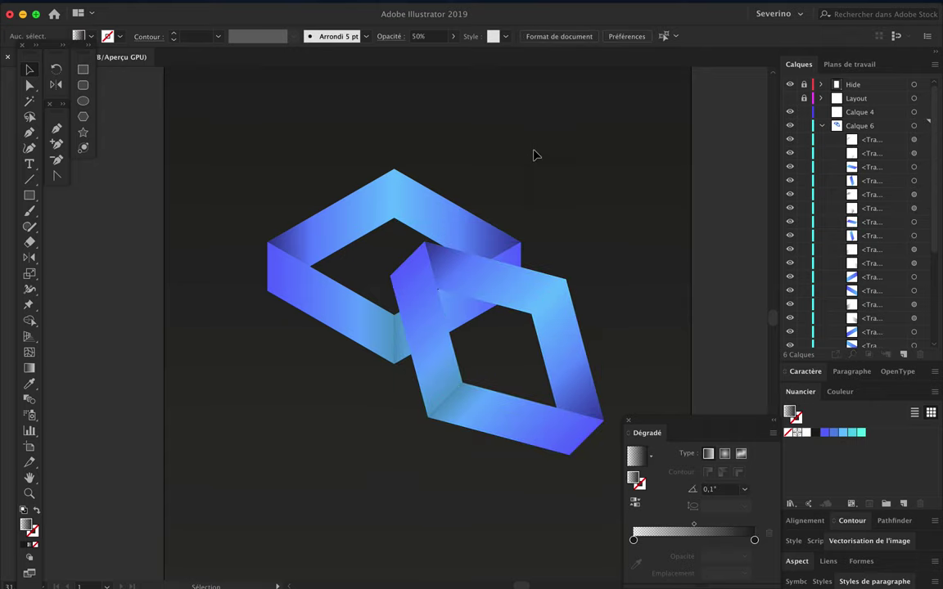
key("ctrl+z")
key("ctrl+z")
key("ctrl+z")
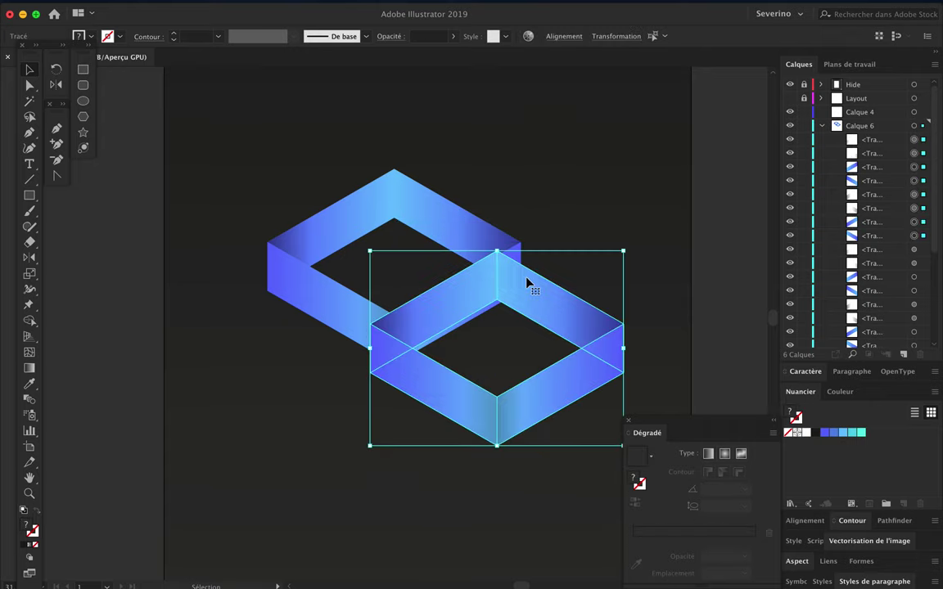
left_click_drag(635, 243, 289, 339)
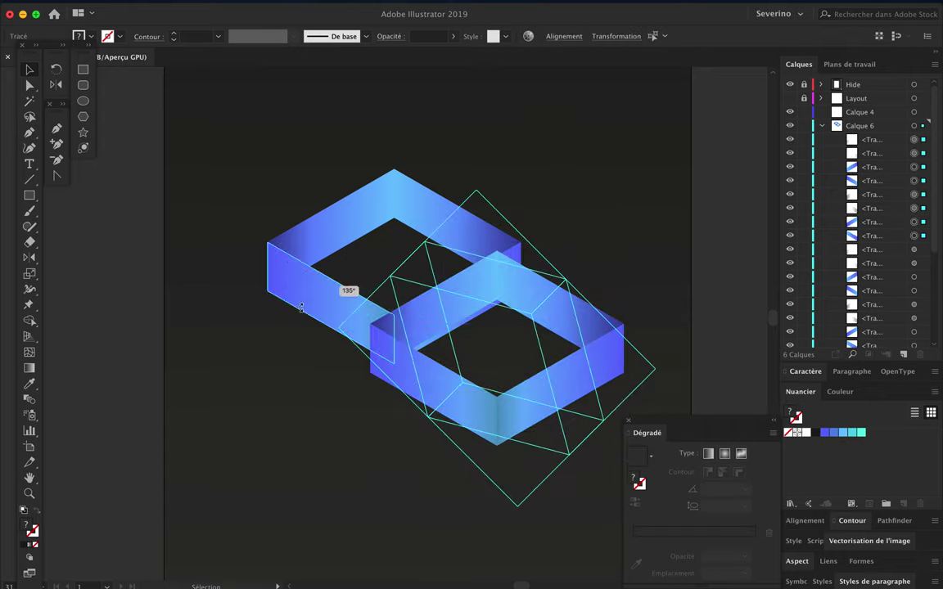
key("Delete")
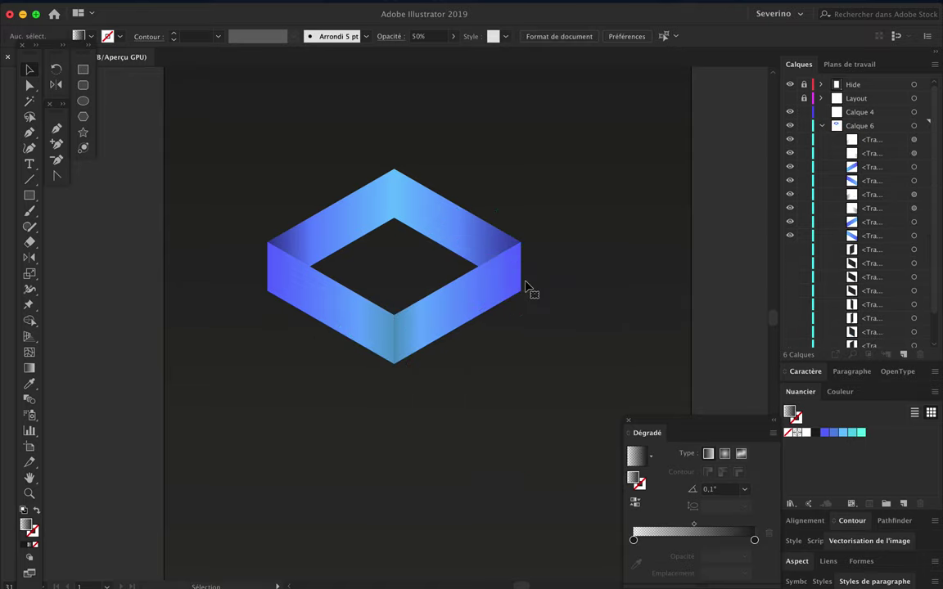
left_click(479, 260)
- Shrink and group the ring, then stack an overlapping copy directly below it
left_click_drag(468, 352, 405, 227)
key("ctrl+g")
left_click_drag(511, 269, 501, 335)
key("ctrl+plus")
left_click_drag(437, 280, 439, 301)
key("ctrl+plus")
key("ctrl+shift+a")
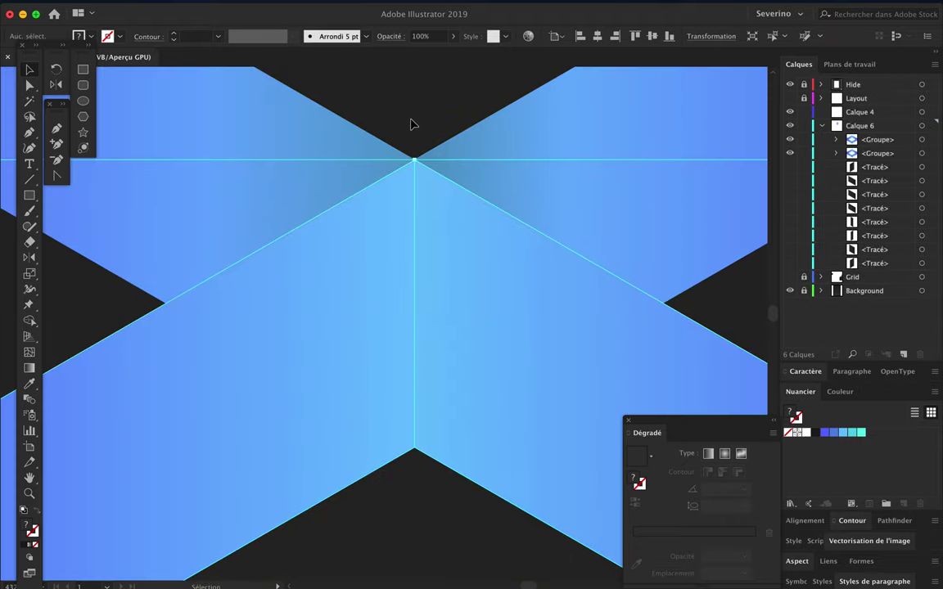
key("ctrl+minus")
key("ctrl+minus")
- Add a third ring copy further down to complete a three-ring column
left_click(473, 299)
left_click_drag(473, 298, 482, 417)
key("ctrl+plus")
key("ctrl+plus")
key("ctrl+plus")
left_click_drag(535, 401, 532, 423)
key("ctrl+shift+a")
key("ctrl+0")
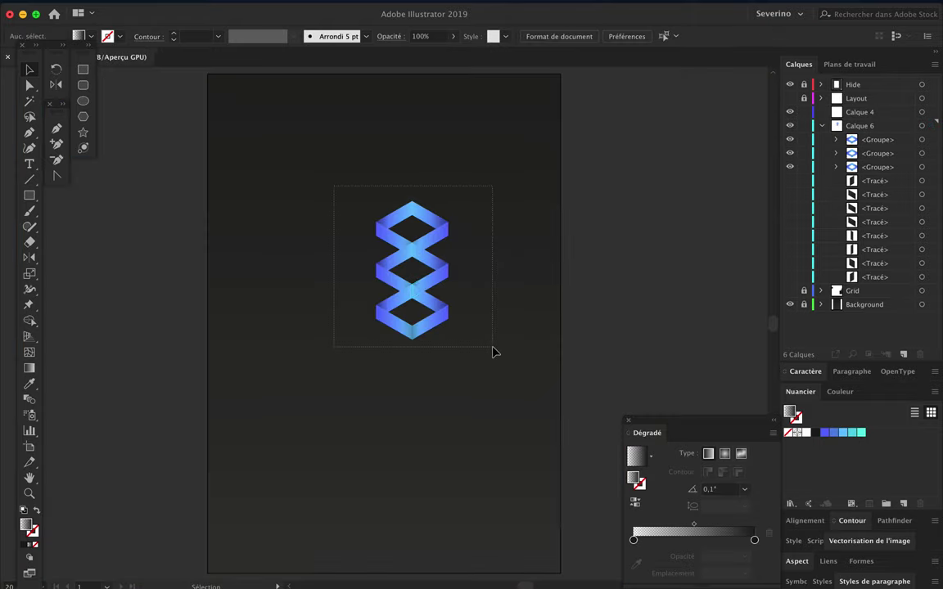
left_click_drag(493, 351, 493, 352)
- Copy the column to the right, add a centre ring, then enlarge and group the lattice
mouse_move(431, 326)
left_mouse_down()
mouse_move(341, 331)
mouse_move(414, 330)
left_mouse_up()
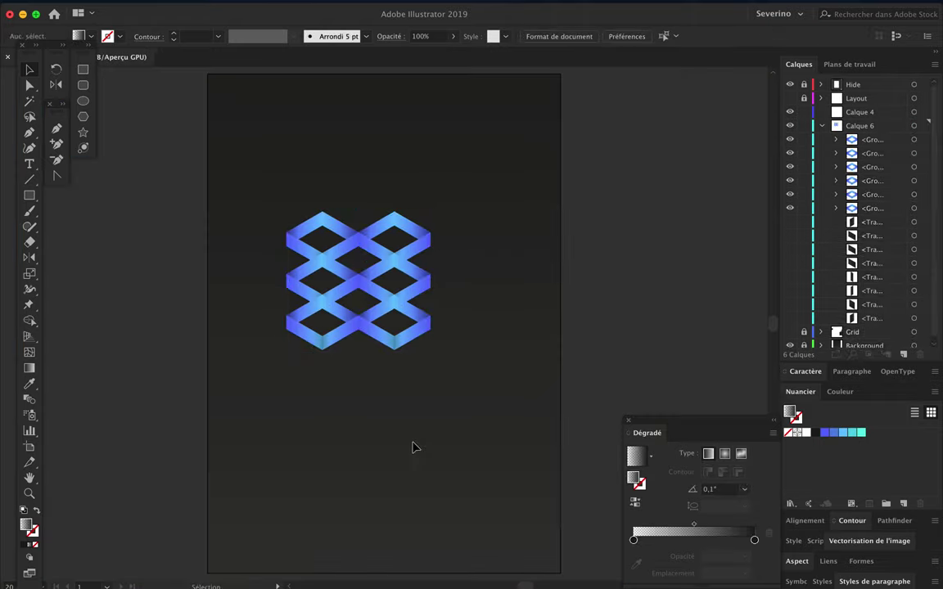
key("ctrl+plus")
left_click_drag(320, 316, 367, 261)
left_click(365, 388)
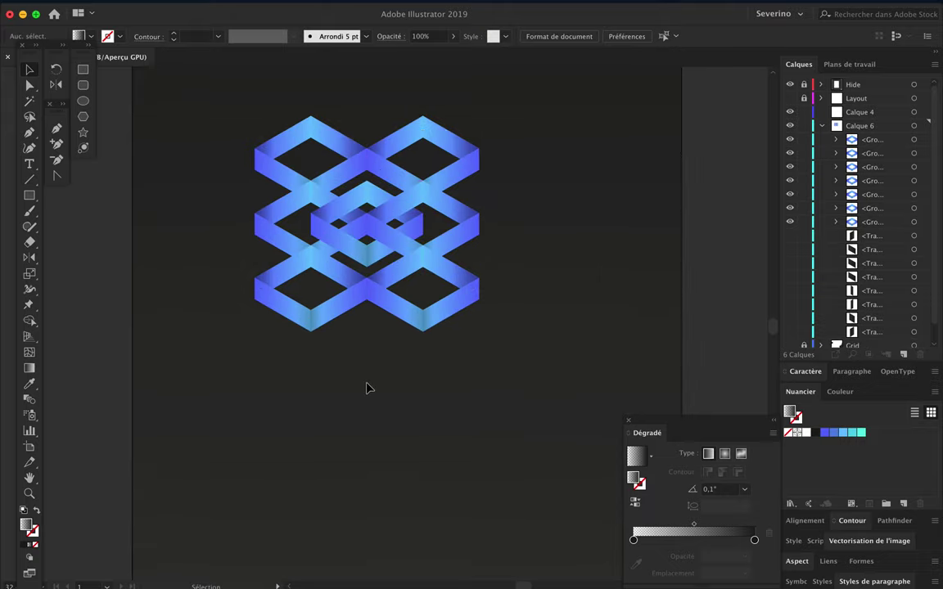
mouse_move(553, 98)
left_mouse_down()
mouse_move(366, 330)
mouse_move(362, 371)
left_mouse_up()
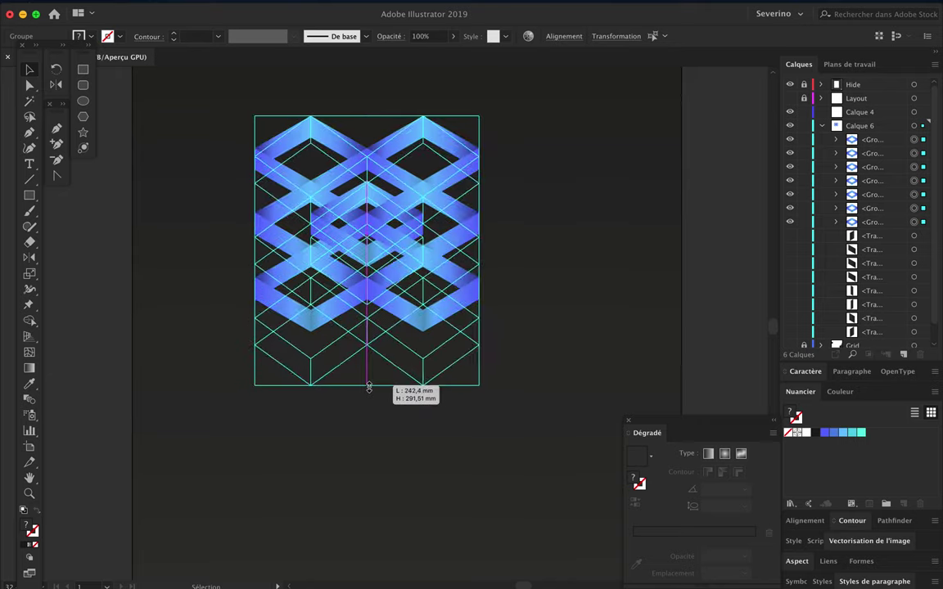
left_click_drag(356, 217, 410, 280)
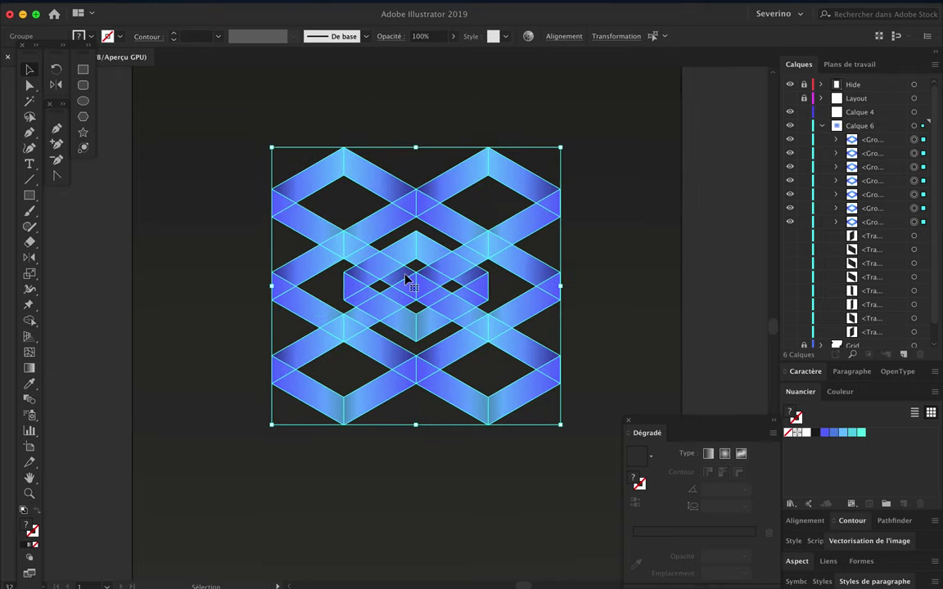
key("ctrl+g")
- Turn on visibility of the white-outlined panel paths in the Layers panel
left_click(822, 125)
left_click(822, 125)
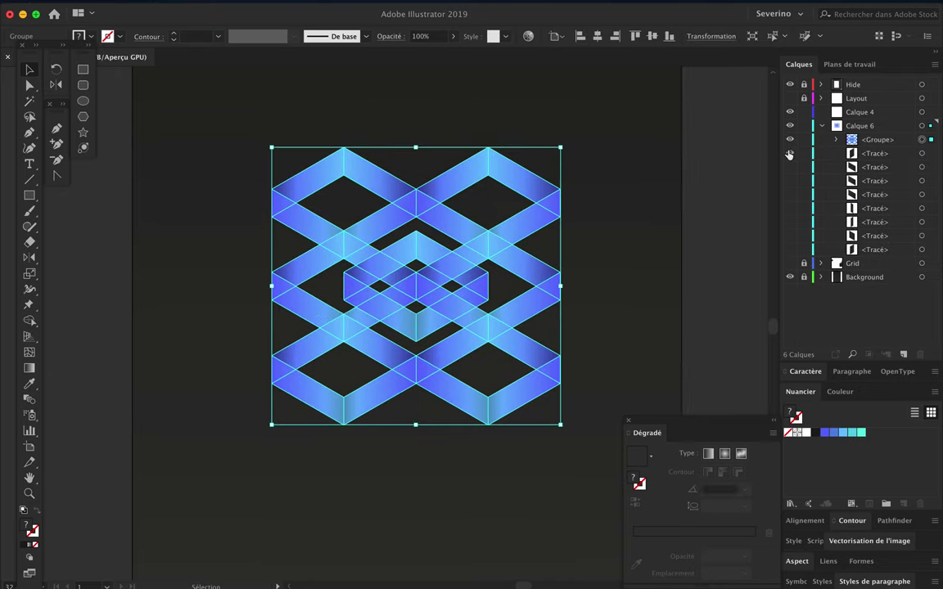
left_click_drag(790, 155, 789, 249)
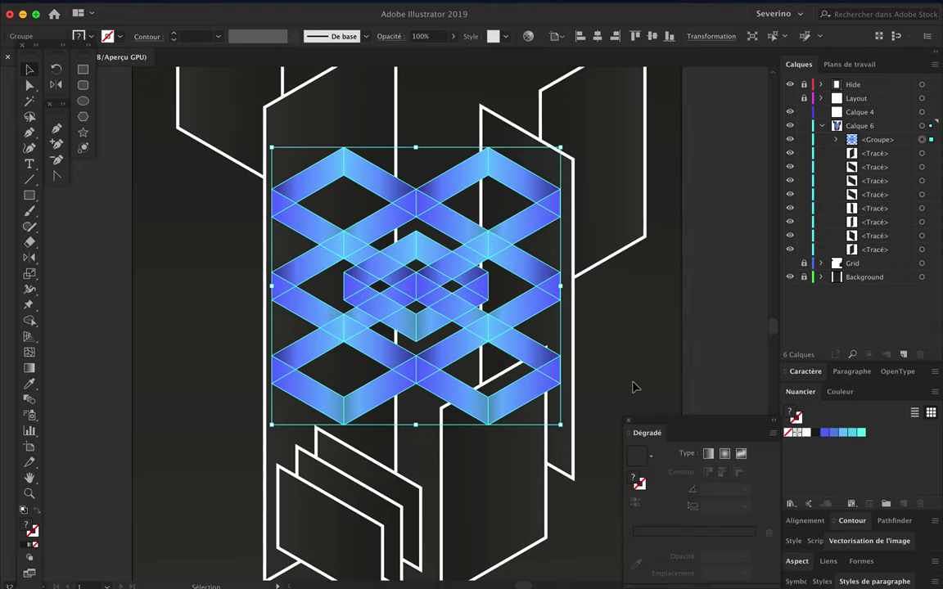
- Move the white outline panels off to the pasteboard beside the artboard
left_click(631, 394)
key("ctrl+0")
key("ctrl+plus")
scroll(564, 215, "up", 2)
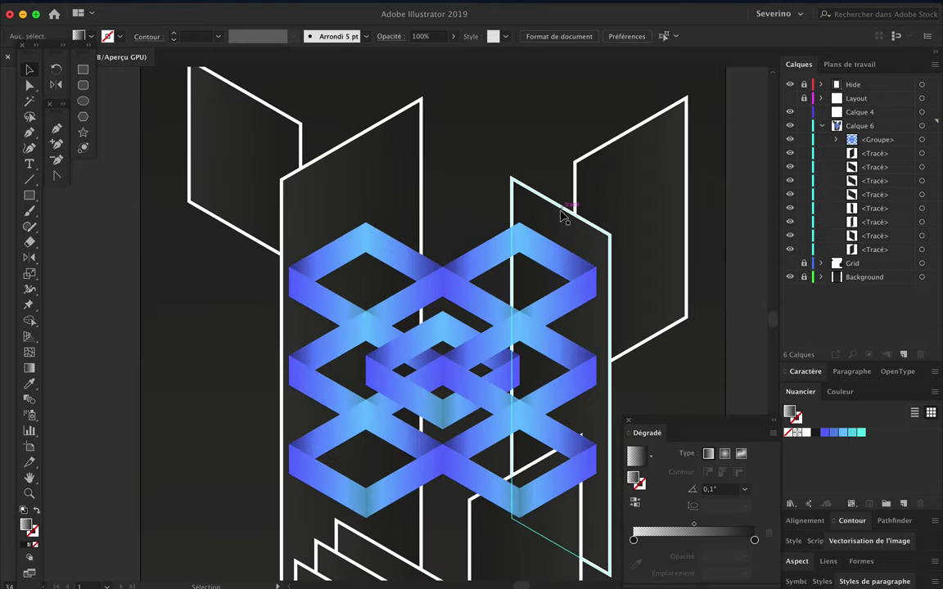
scroll(384, 158, "down", 1)
scroll(384, 158, "down", 1)
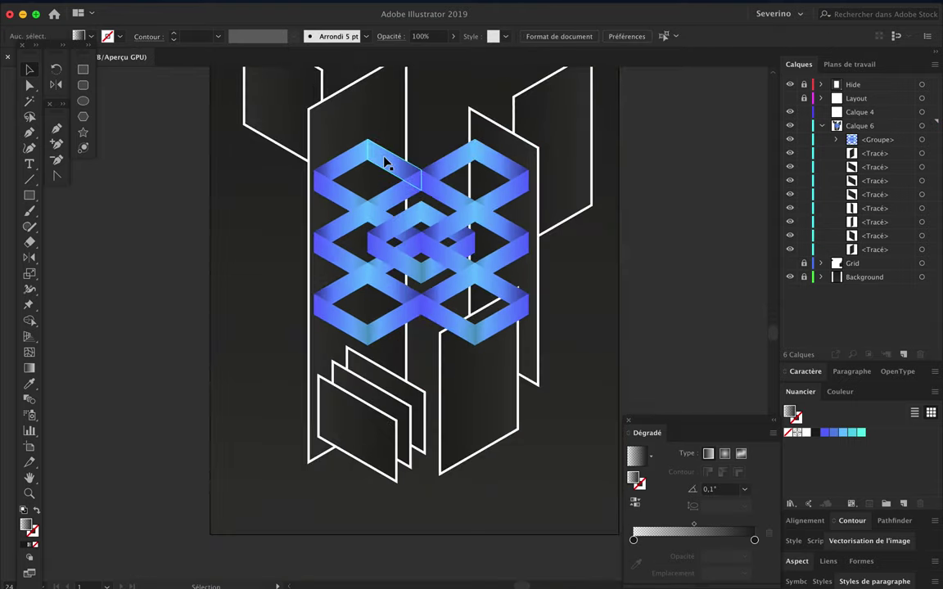
scroll(387, 163, "up", 1)
left_click(554, 180)
left_click_drag(561, 182, 704, 167)
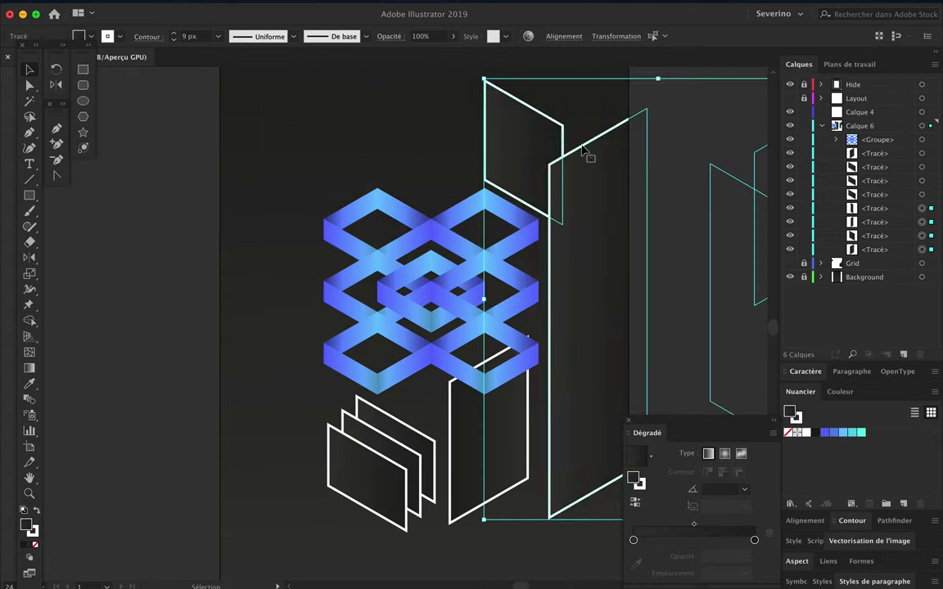
mouse_move(244, 401)
left_mouse_down()
mouse_move(242, 421)
mouse_move(233, 418)
mouse_move(351, 465)
mouse_move(730, 343)
left_mouse_up()
key("ctrl+shift+a")
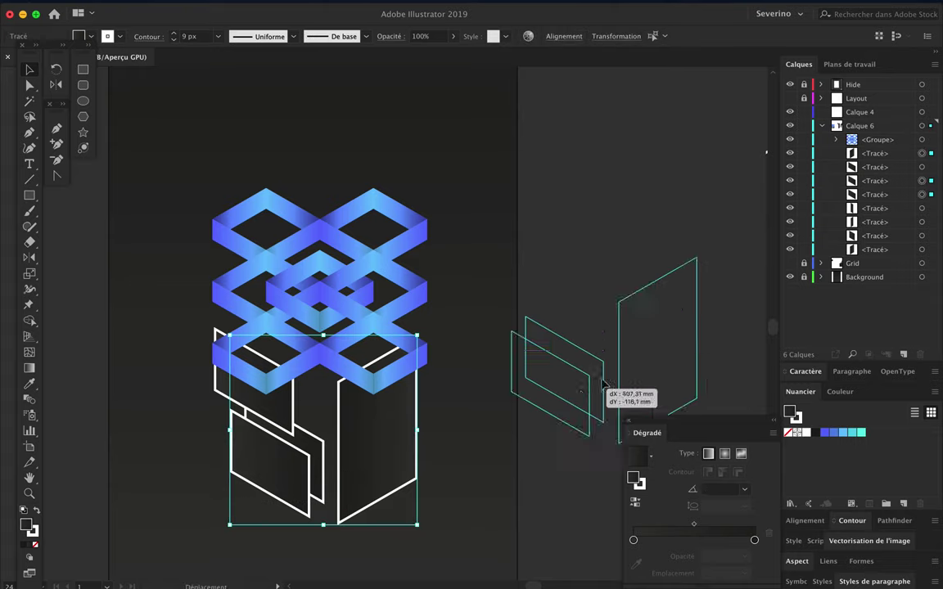
mouse_move(288, 409)
left_mouse_down()
mouse_move(297, 413)
mouse_move(234, 381)
mouse_move(437, 383)
left_mouse_up()
- Make a mirrored copy of the white panel with the Reflect tool and position it
left_click(31, 259)
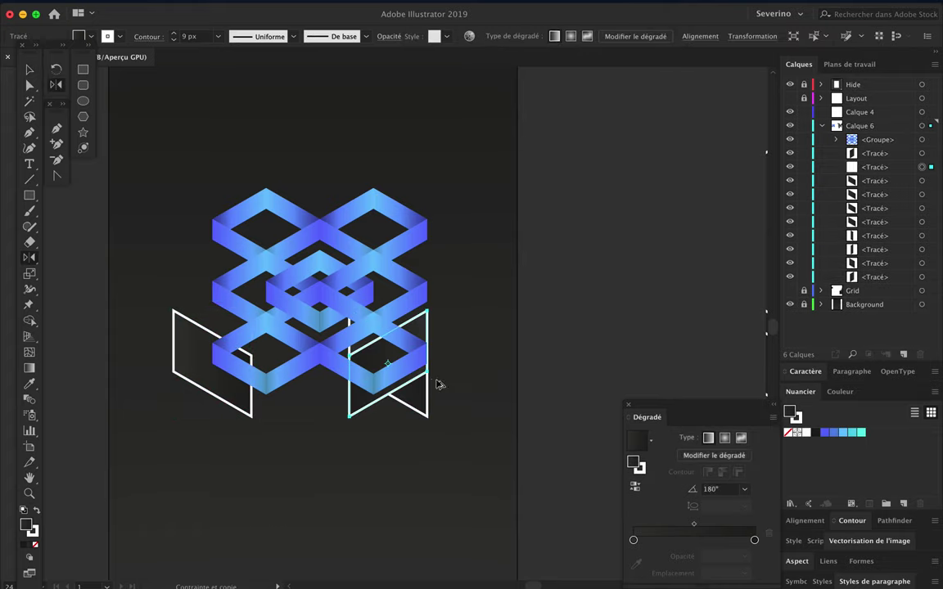
key("v")
left_click(379, 406)
left_click_drag(364, 408, 400, 407)
scroll(410, 454, "down", 3)
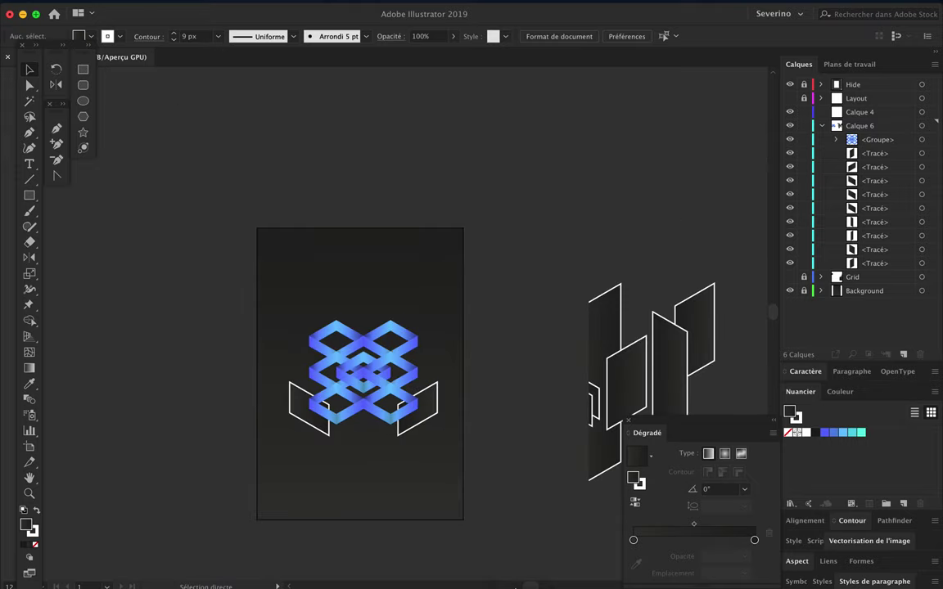
scroll(550, 385, "up", 3)
left_click_drag(344, 427, 333, 436)
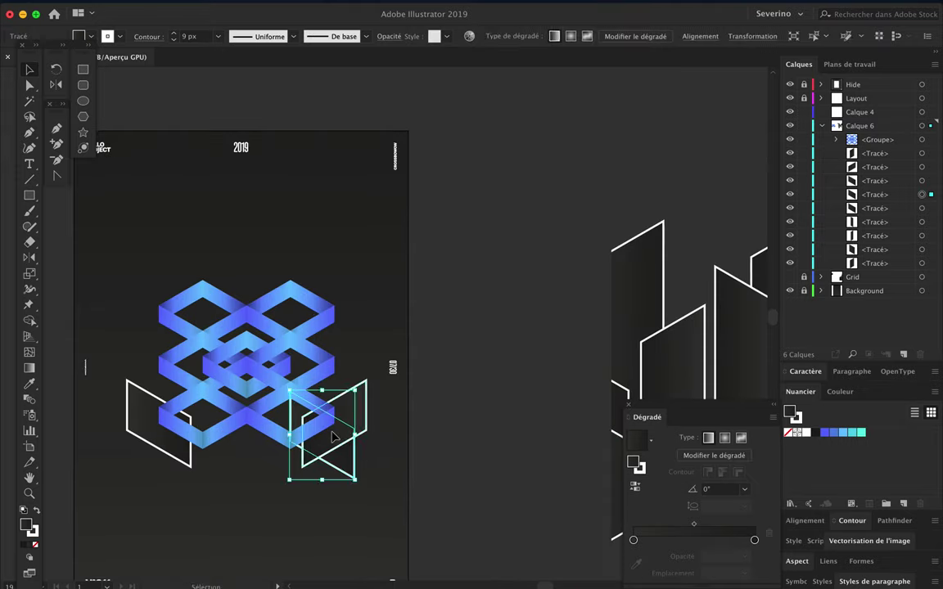
- Try stretching a panel anchor with Direct Selection, then undo the reshape
key("a")
scroll(356, 458, "up", 4)
mouse_move(343, 347)
left_mouse_down()
mouse_move(524, 446)
mouse_move(523, 546)
left_mouse_up()
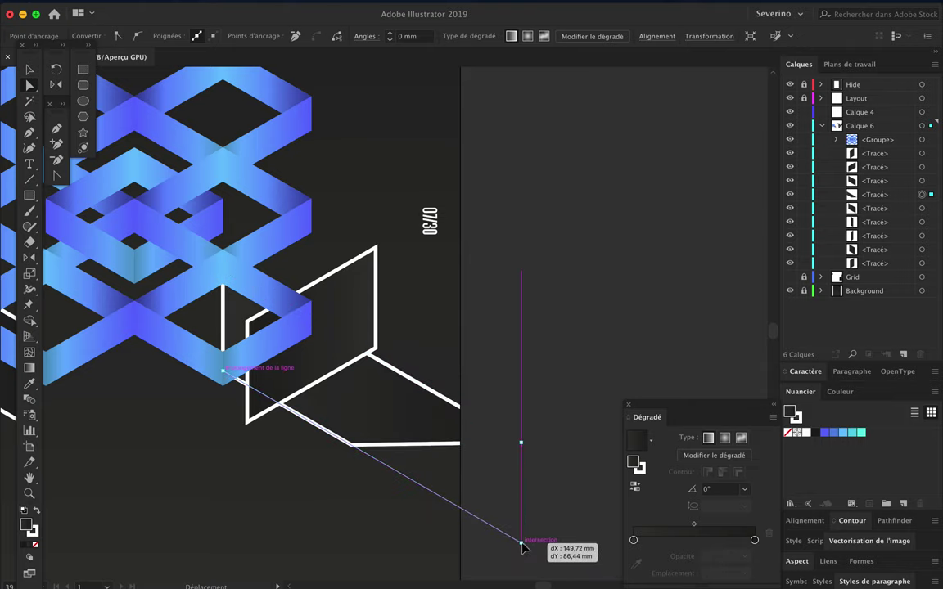
key("v")
left_click(399, 405)
key("ctrl+z")
- Mirror a panel onto the artboard's left edge and reorder it in the layer stack
left_click_drag(342, 301, 442, 296)
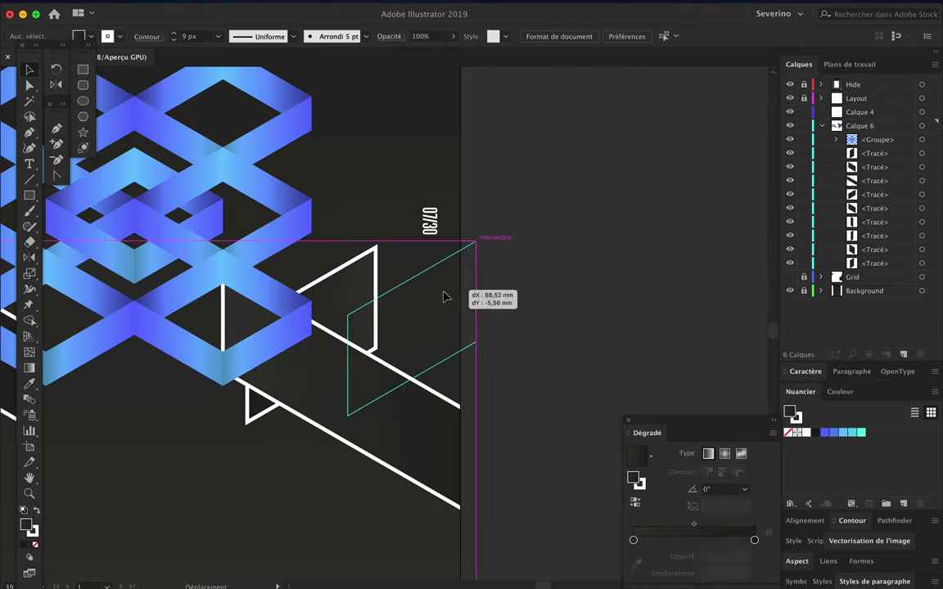
key("ctrl+minus")
mouse_move(442, 296)
left_mouse_down()
mouse_move(242, 338)
mouse_move(158, 384)
left_mouse_up()
left_click(30, 258)
key("v")
mouse_move(90, 290)
left_mouse_down()
mouse_move(219, 270)
mouse_move(167, 275)
left_mouse_up()
left_click_drag(874, 167, 876, 232)
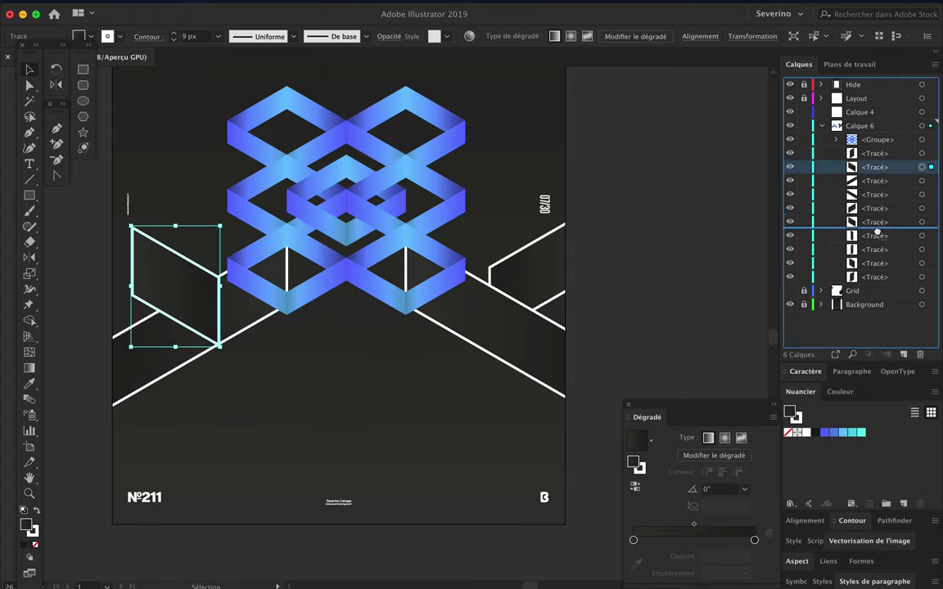
left_click_drag(154, 268, 125, 258)
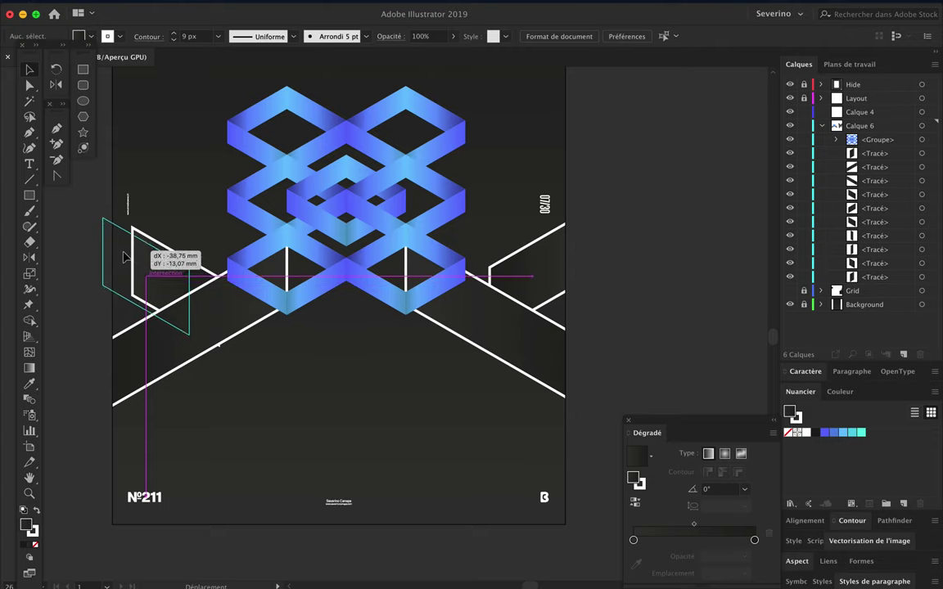
scroll(305, 358, "down", 3)
scroll(289, 432, "up", 1)
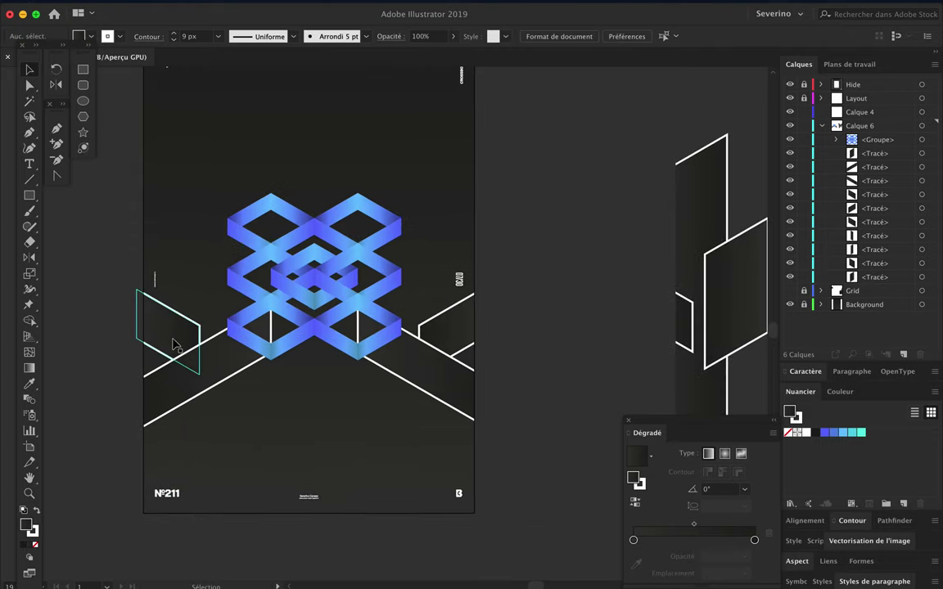
left_click(440, 327, "shift")
- Copy the edge panels lower down, tuck them under the lattice, and raise them in Layers
left_click(564, 36)
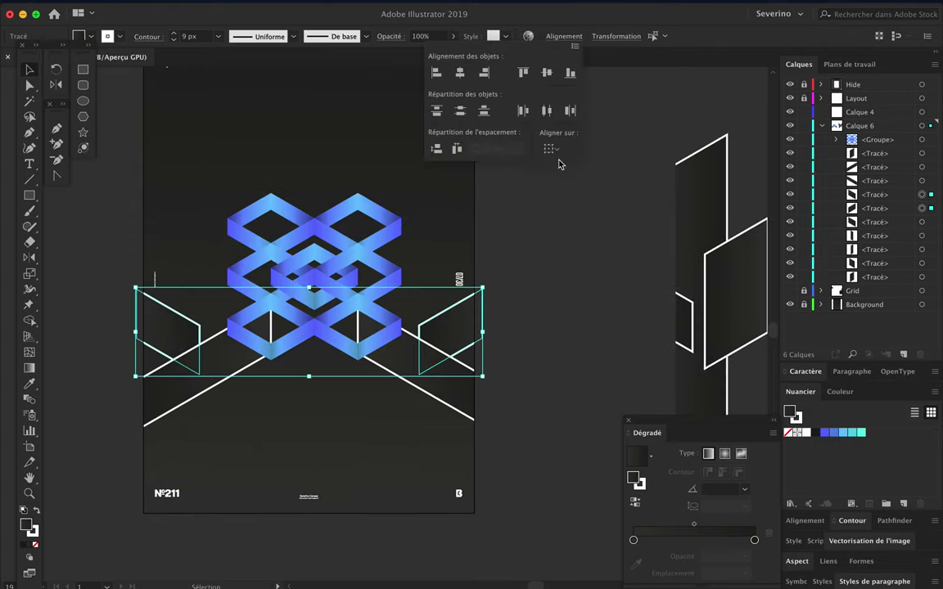
left_click(535, 276)
mouse_move(176, 328)
left_mouse_down()
mouse_move(215, 370)
mouse_move(183, 435)
left_mouse_up()
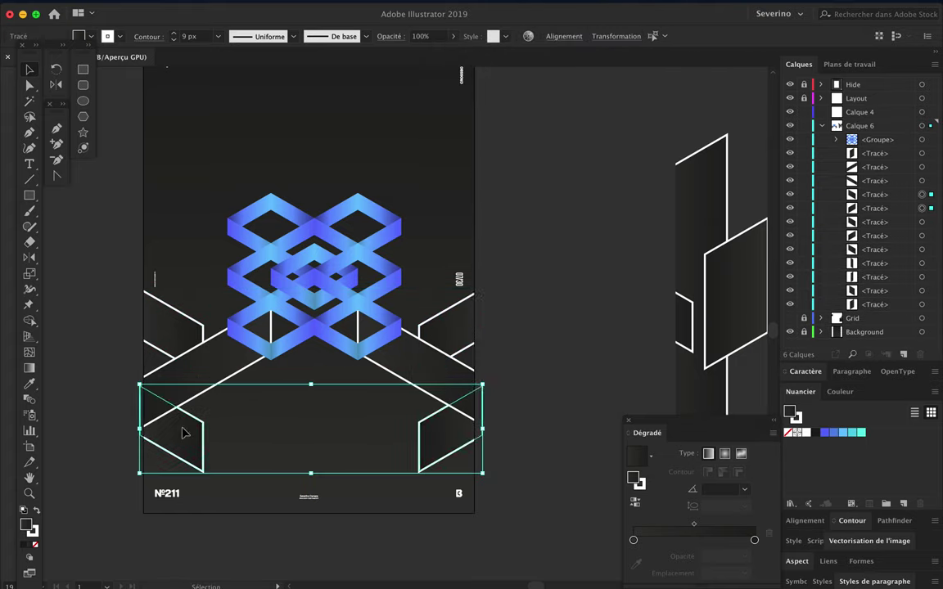
mouse_move(195, 438)
left_mouse_down()
mouse_move(252, 412)
mouse_move(399, 434)
mouse_move(370, 421)
left_mouse_up()
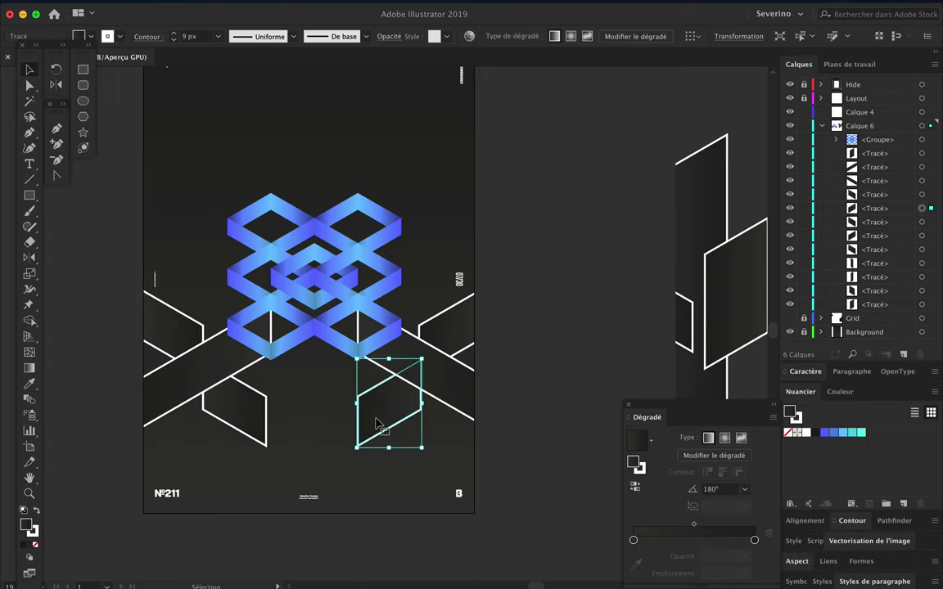
left_click_drag(883, 198, 873, 168)
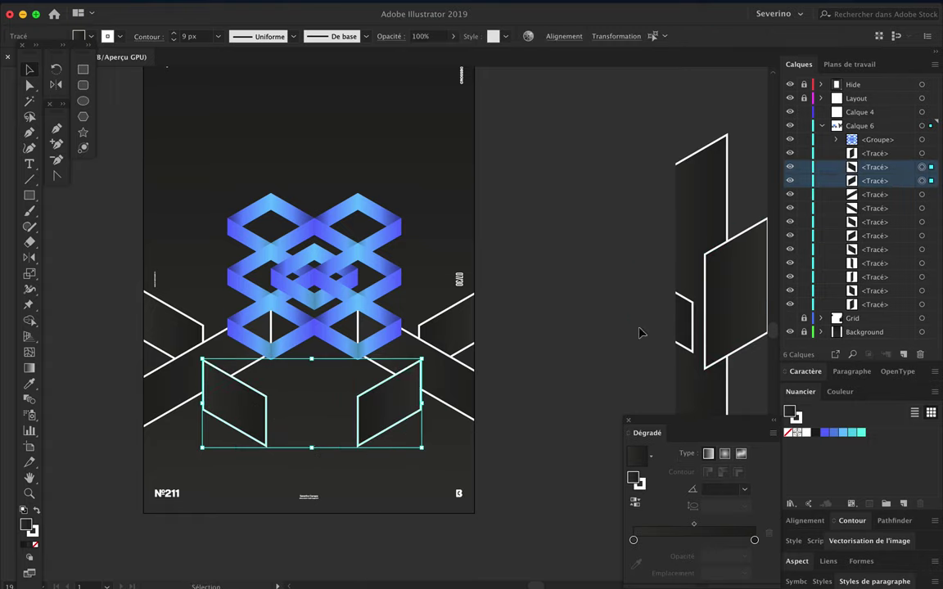
left_click(486, 358)
scroll(444, 335, "up", 5)
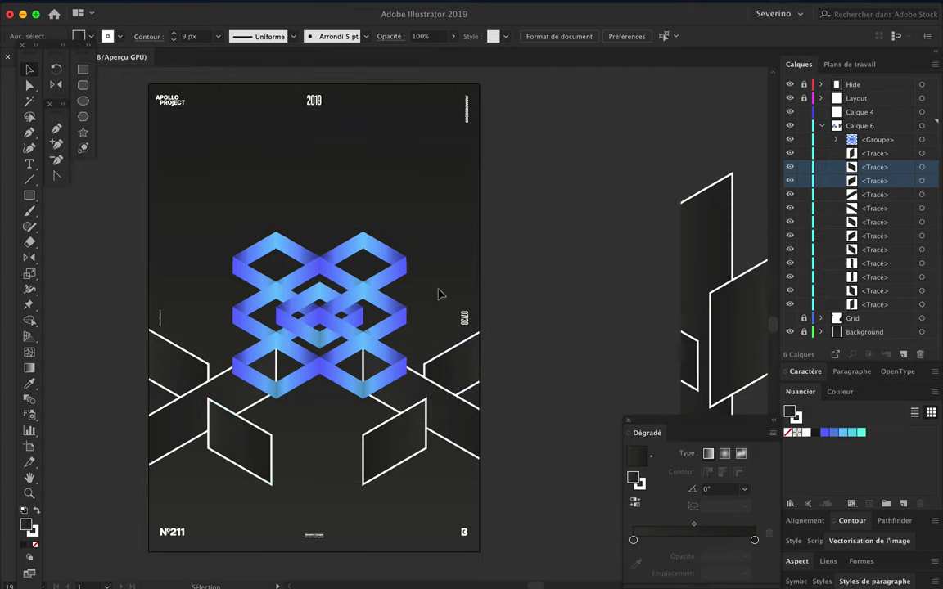
left_click(244, 469)
- Reflect a copy of the lower-left parallelograms over to the right side
left_click(211, 427, "shift")
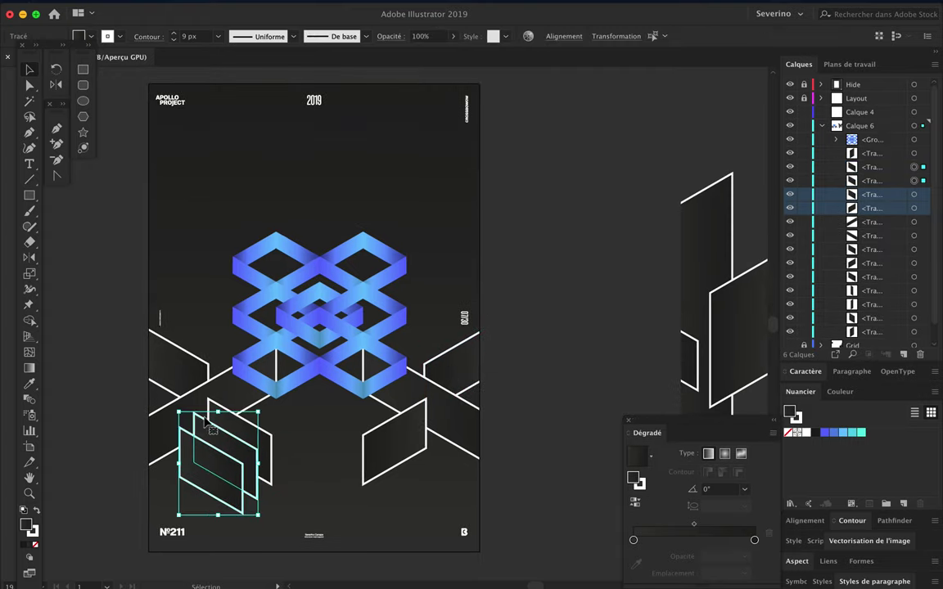
left_click(28, 258)
mouse_move(205, 446)
left_mouse_down()
mouse_move(180, 477)
mouse_move(393, 467)
left_mouse_up()
key("v")
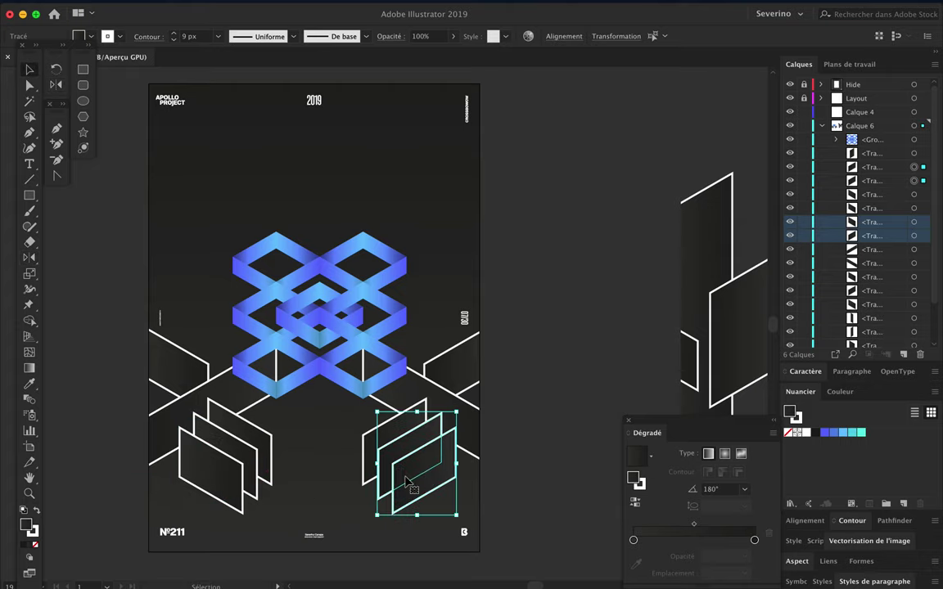
left_click(309, 469)
- Stretch the back parallelograms down to the poster's bottom, undoing a trial edge drag
key("a")
left_click_drag(254, 497, 271, 562)
left_click_drag(424, 391, 431, 506)
left_click(475, 568)
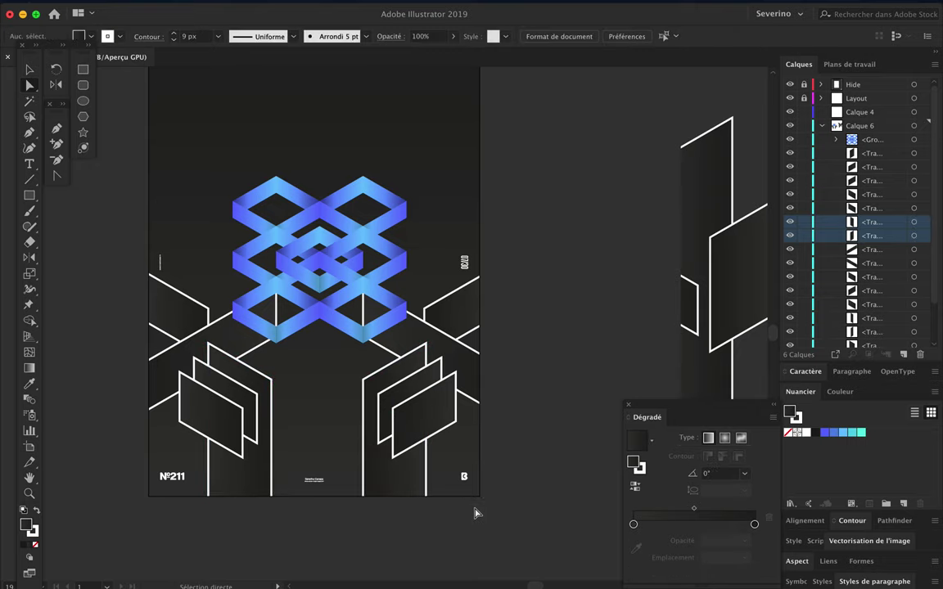
scroll(539, 408, "up", 5)
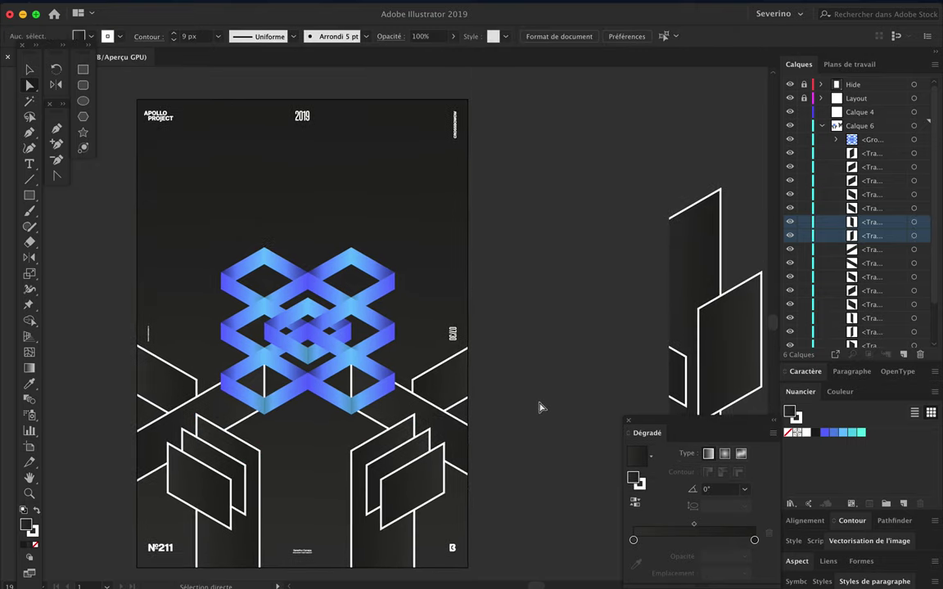
left_click_drag(353, 380, 403, 407)
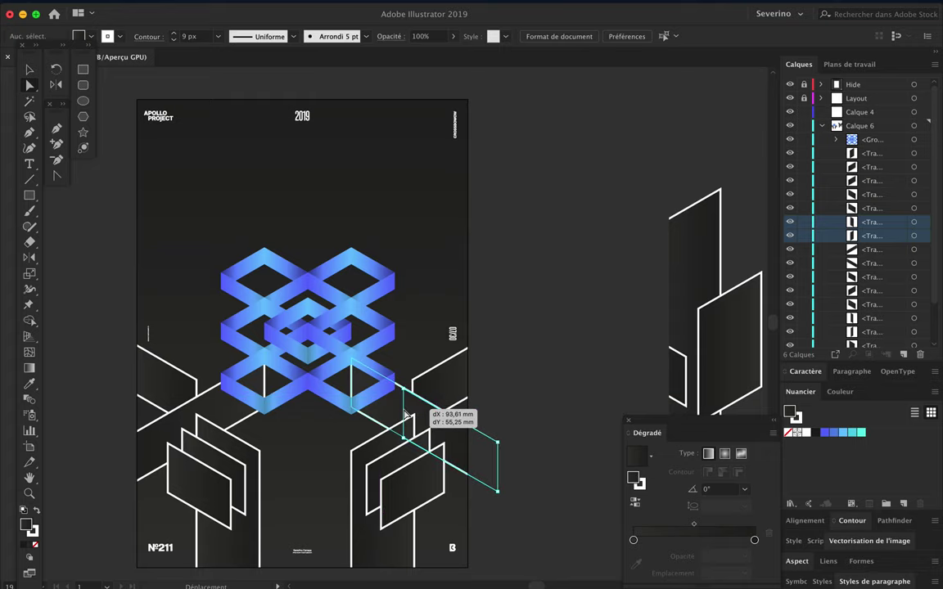
left_click_drag(402, 413, 403, 414)
left_click_drag(267, 385, 212, 416)
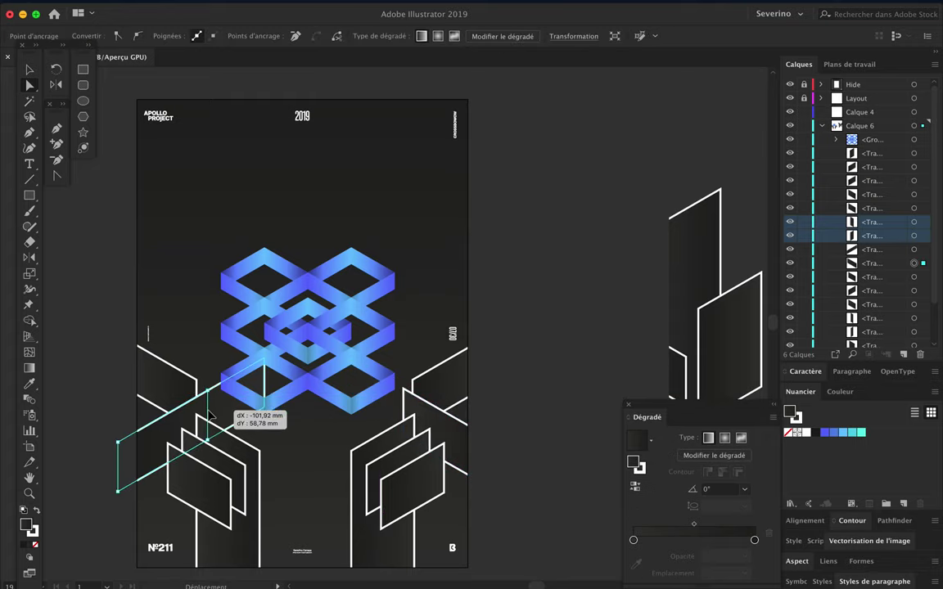
key("ctrl+z")
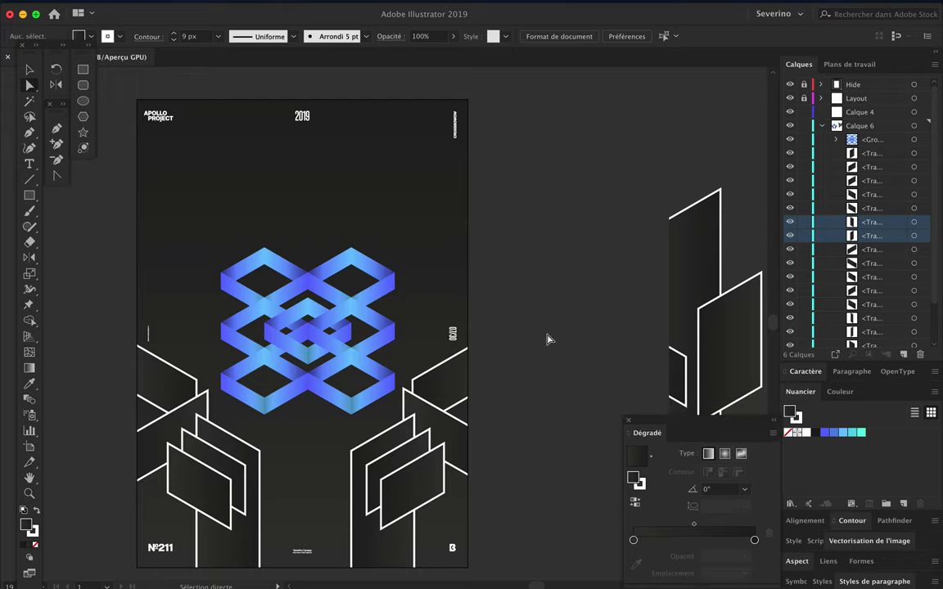
scroll(549, 339, "down", 1)
key("v")
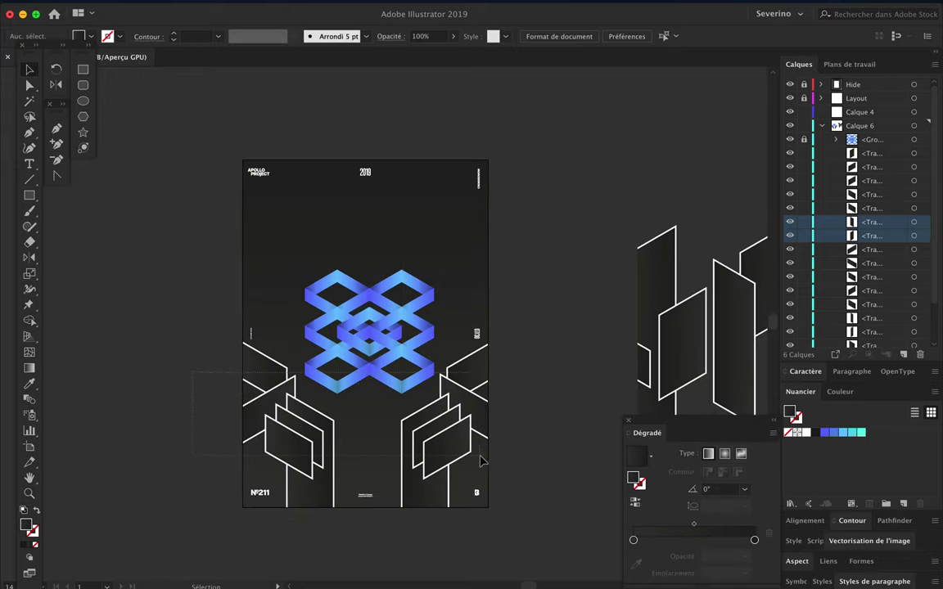
- Scale the blue lattice up about 1.5 times
left_click(315, 279)
left_click_drag(369, 395, 370, 426)
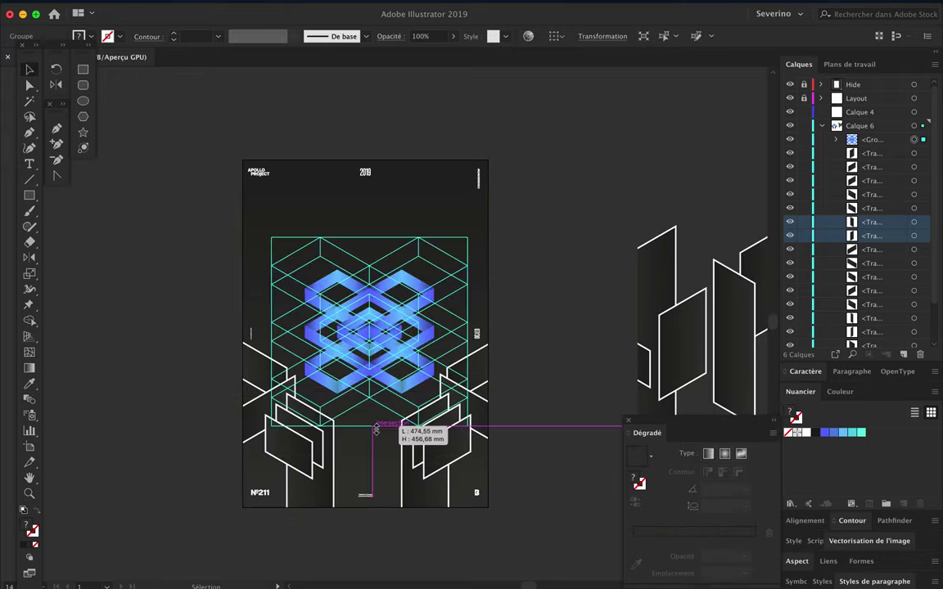
left_click(506, 361)
scroll(370, 310, "up", 5)
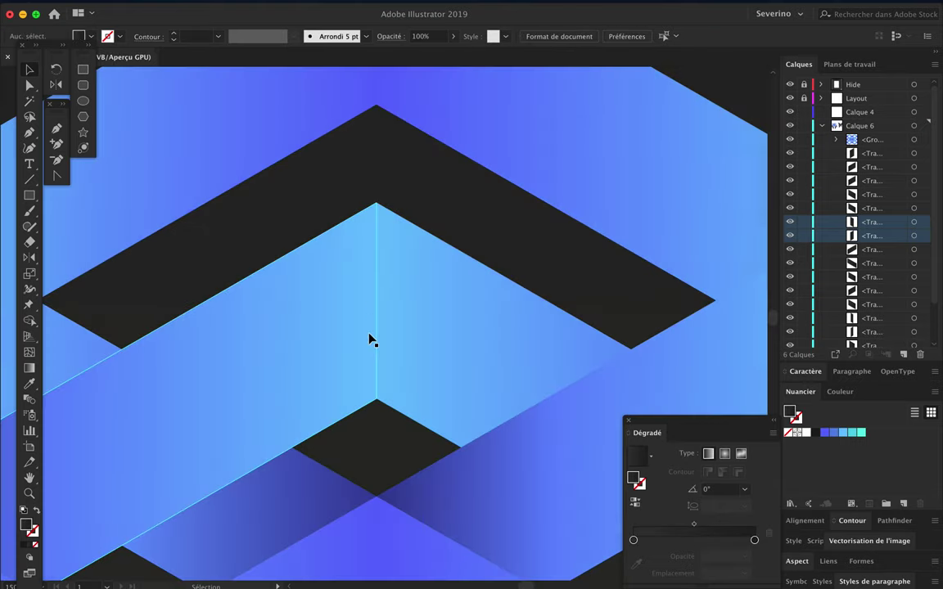
scroll(372, 352, "down", 1)
scroll(377, 409, "down", 2)
scroll(385, 442, "up", 3)
scroll(372, 245, "down", 2)
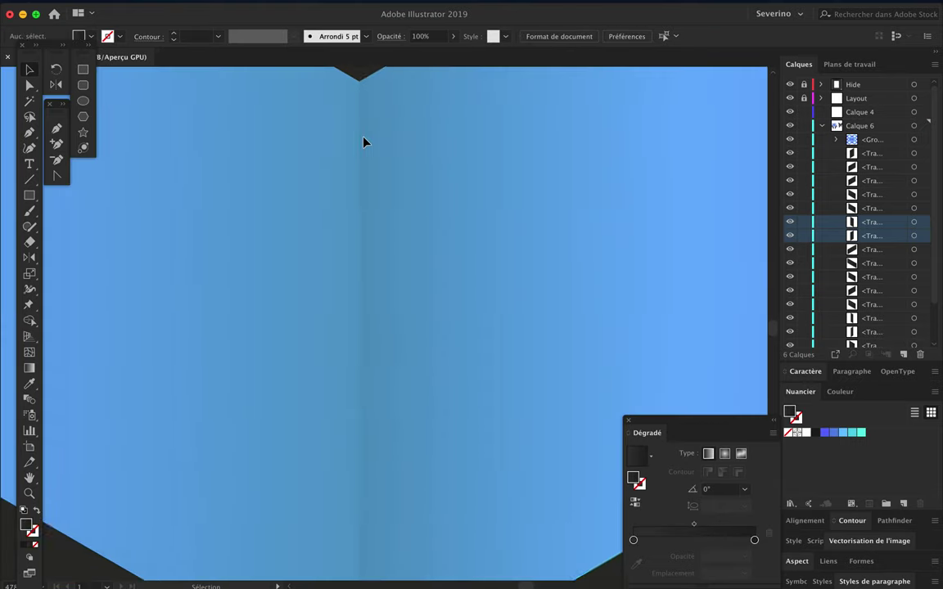
scroll(401, 197, "down", 2)
scroll(439, 496, "up", 4)
scroll(439, 496, "down", 2)
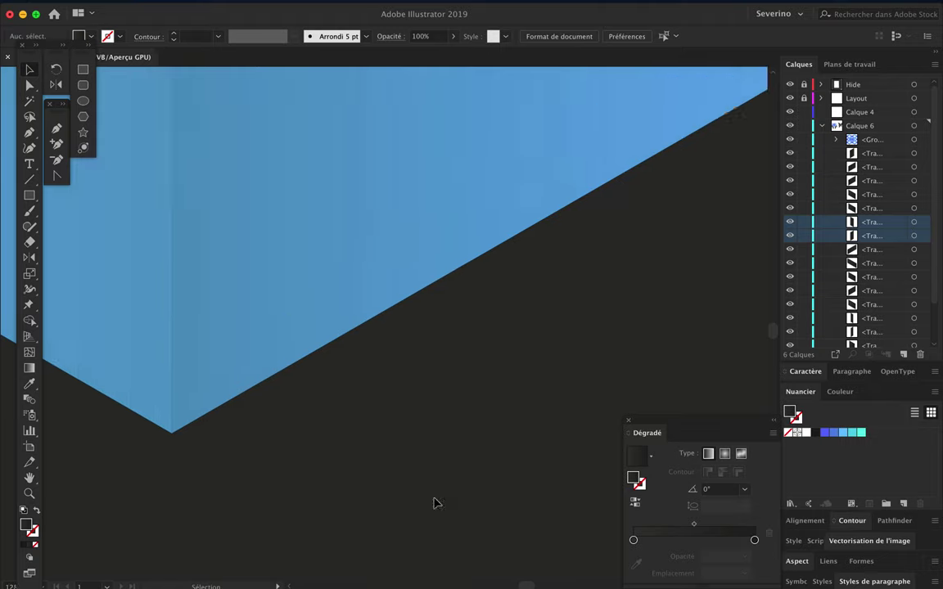
scroll(434, 501, "down", 5)
- Move the lower white-outlined panels down about 46 mm, then hide them
left_click_drag(486, 497, 486, 499)
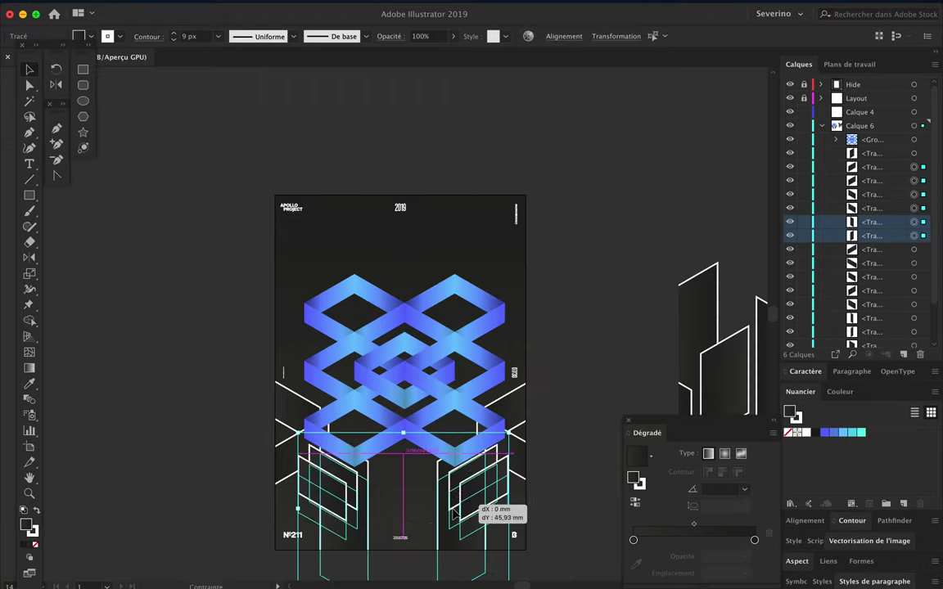
left_click_drag(413, 532, 419, 558)
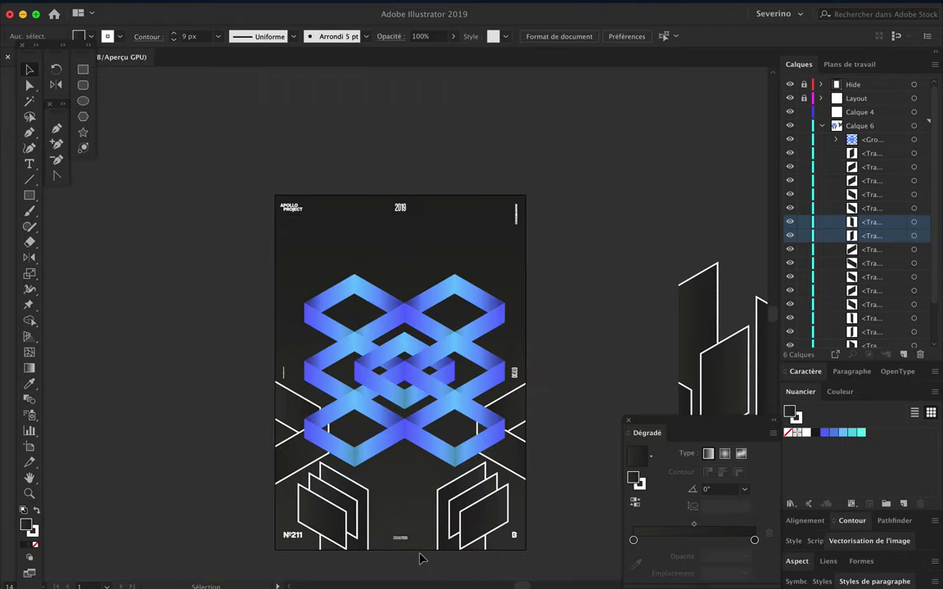
left_click_drag(280, 483, 458, 523)
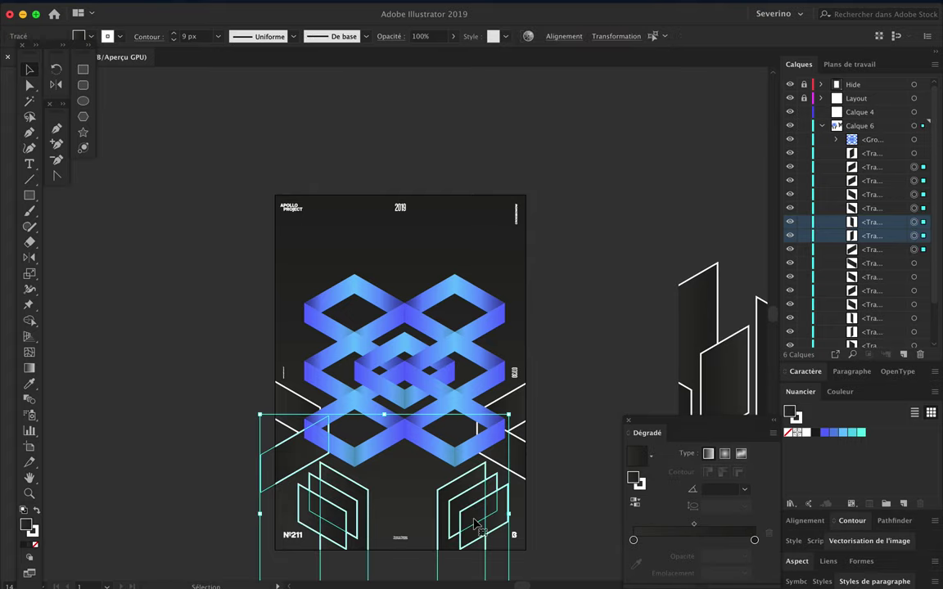
key("ctrl+3")
left_click(279, 438)
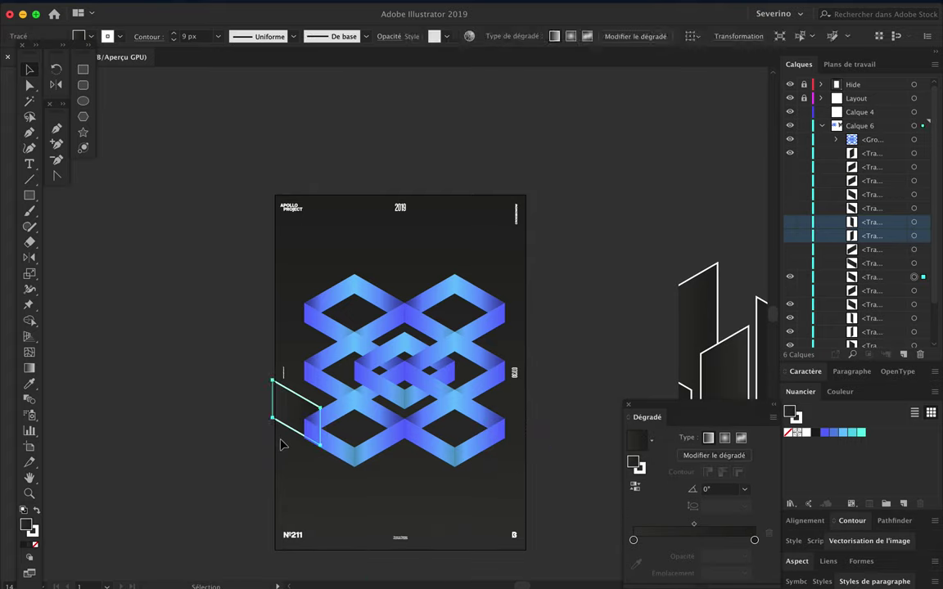
- Hide the side line shape and Alt-drag a duplicate of the blue lattice group
key("ctrl+3")
left_click(393, 381)
left_click_drag(403, 375, 405, 396)
left_click(659, 214)
left_click(460, 365)
- Browse the Effect menu and Filter Gallery without applying anything
left_click(306, 7)
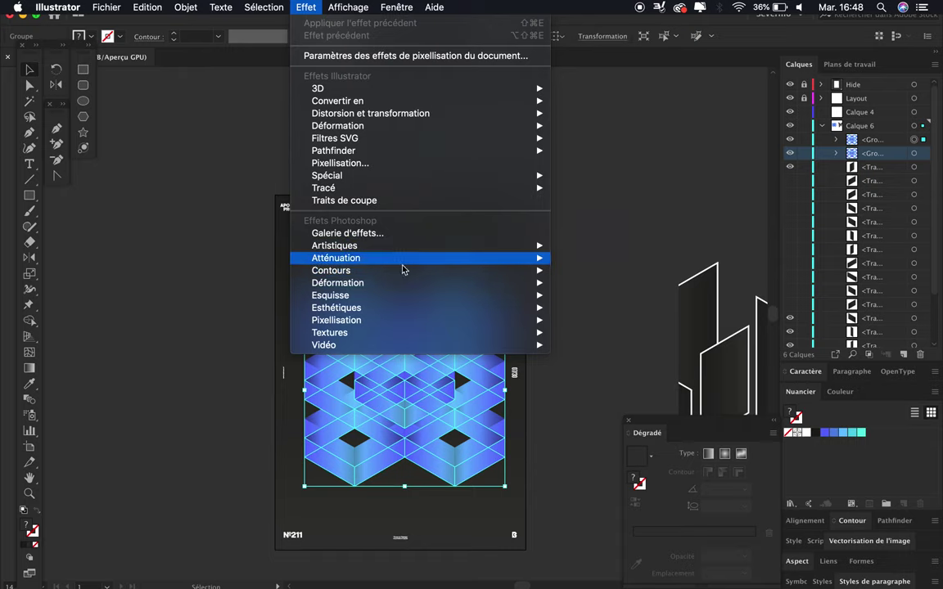
key("Escape")
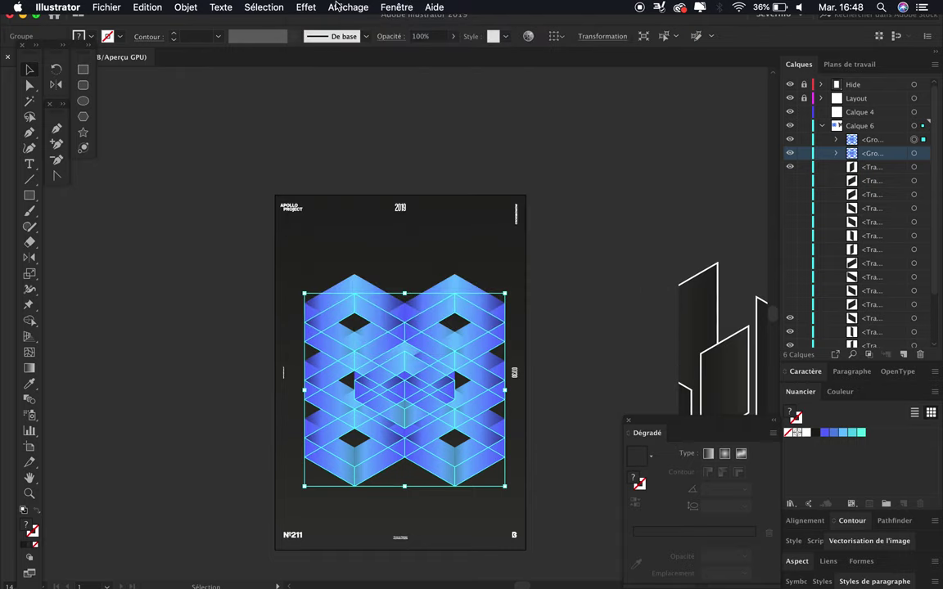
left_click(305, 7)
left_click(400, 232)
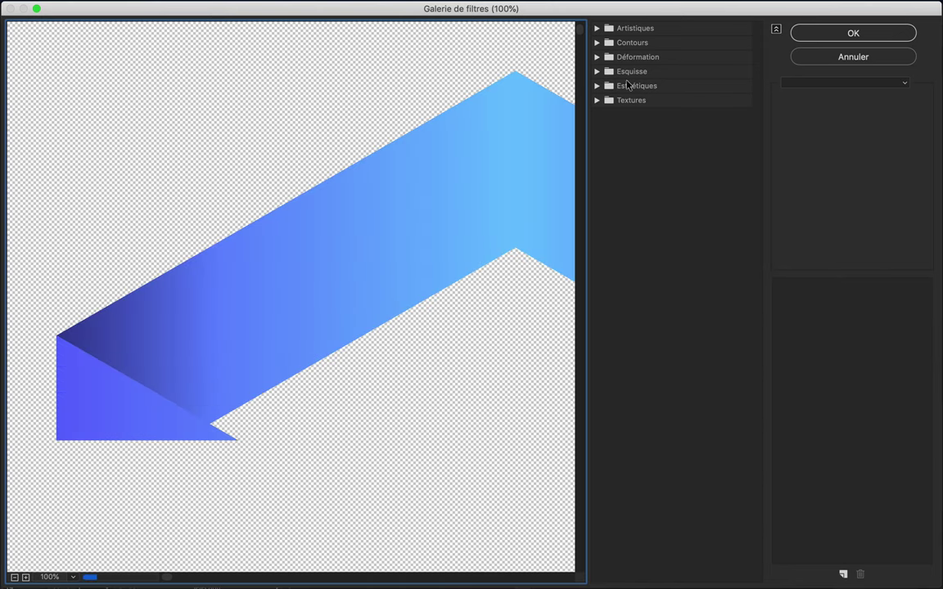
left_click(597, 29)
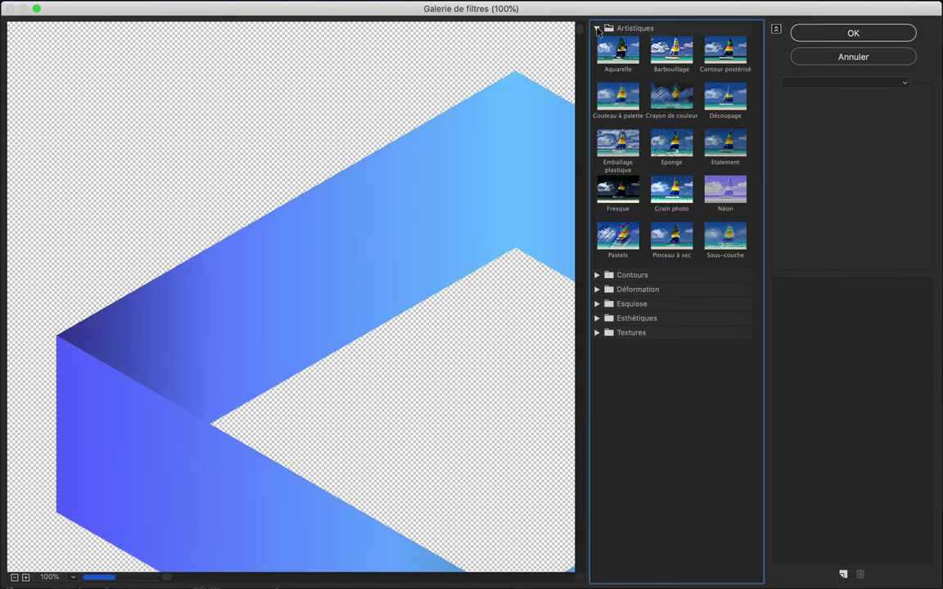
left_click(832, 55)
left_click(347, 7)
mouse_move(337, 125)
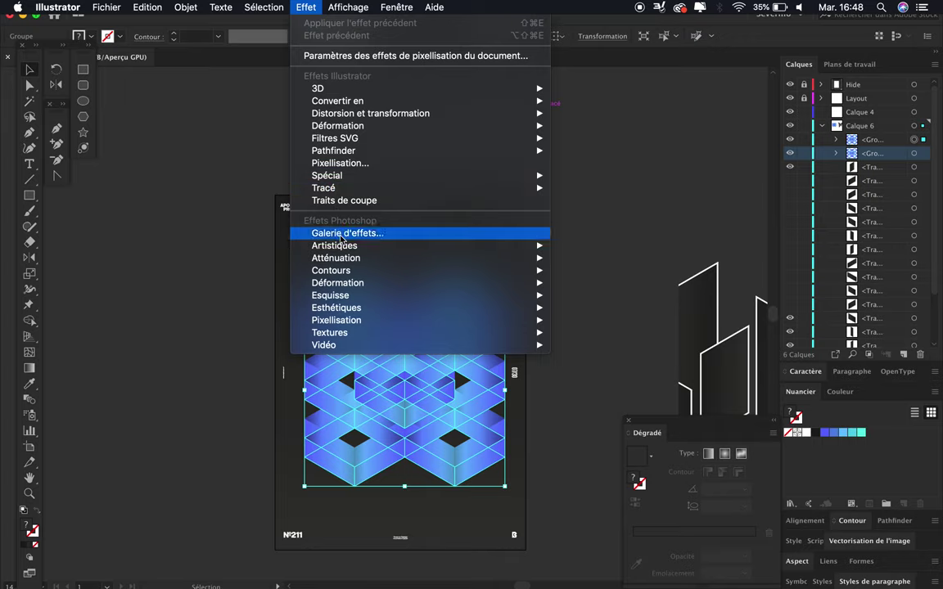
- Give the lattice copy a 250-pixel Gaussian blur and 46% opacity
left_click(560, 264)
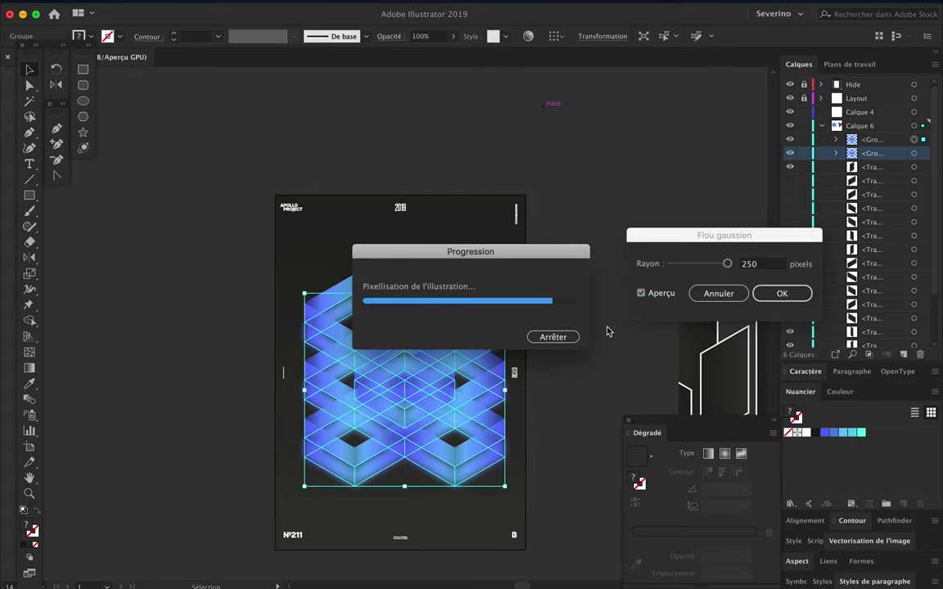
left_click(778, 293)
left_click(389, 36)
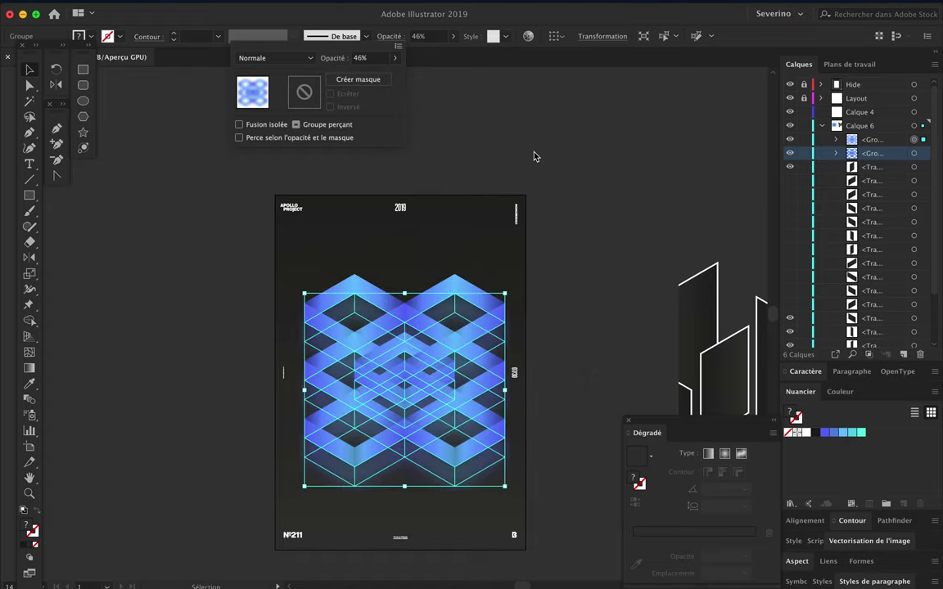
left_click(543, 256)
- Restack the two lattice groups and set the top one's blend mode to Incrustation
scroll(497, 361, "up", 2)
left_click_drag(497, 361, 736, 180)
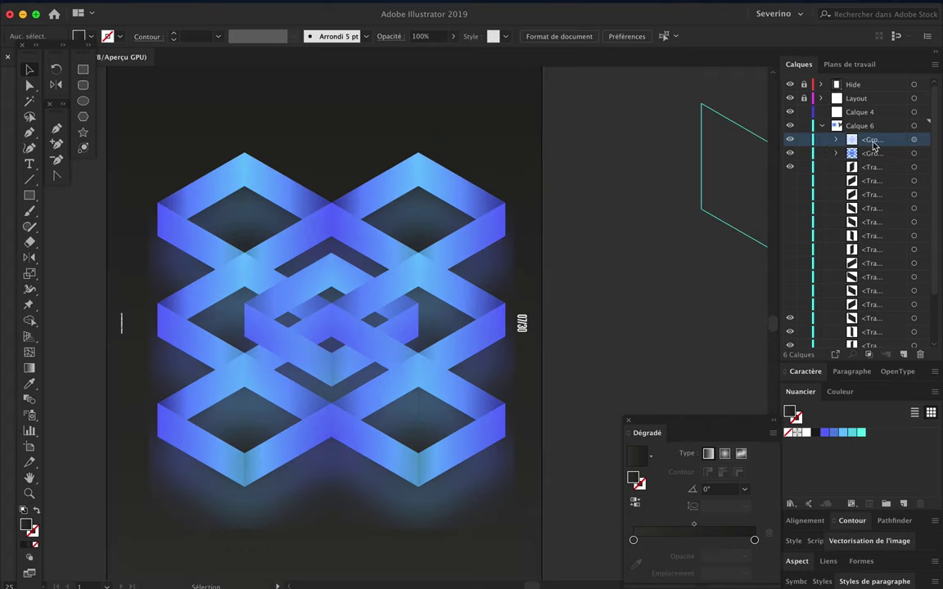
left_click(888, 139)
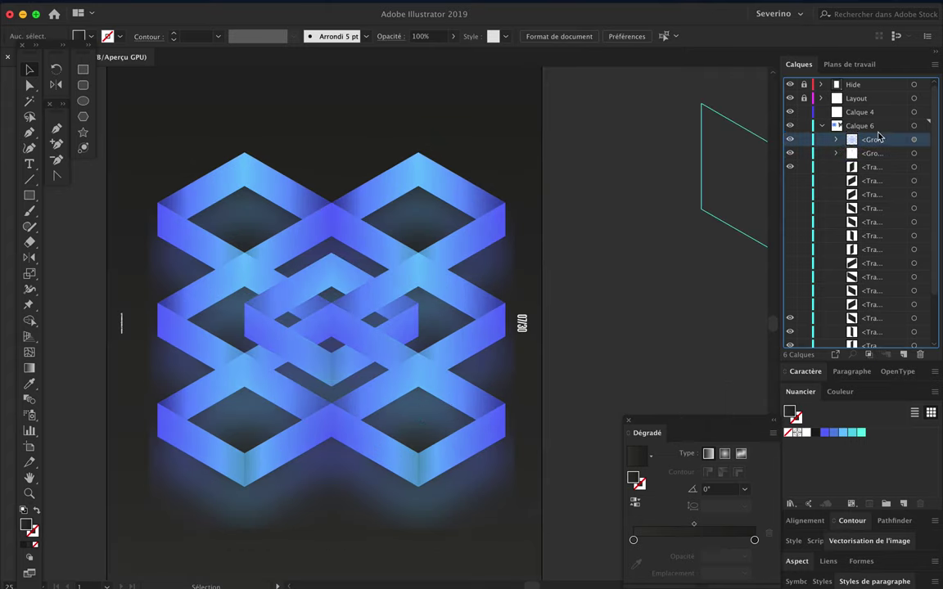
left_click(386, 36)
left_click(274, 58)
left_click(271, 183)
- Switch the top lattice's blend mode to Lumière tamisée
left_click(387, 36)
left_click(315, 59)
left_click(301, 205)
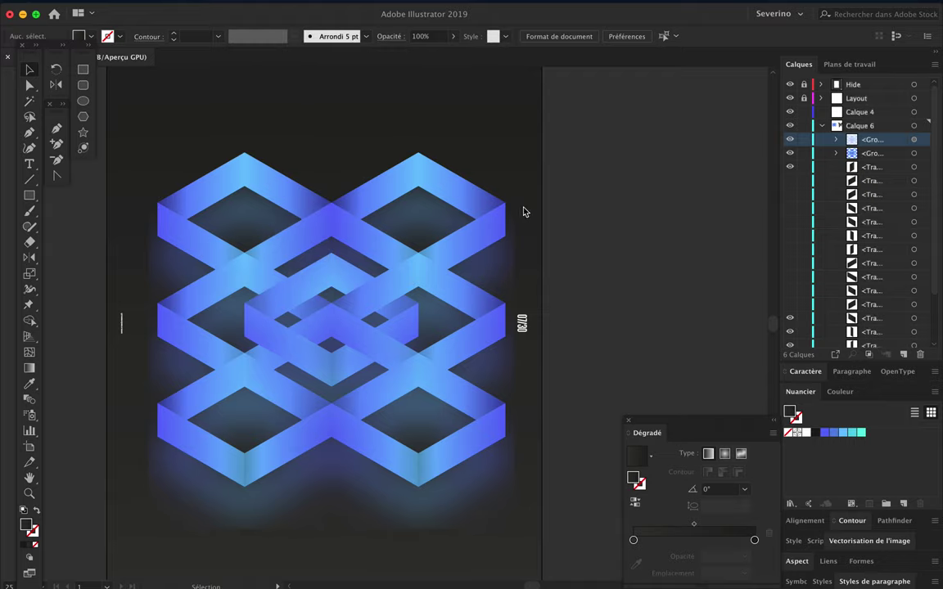
left_click(387, 36)
left_click(274, 57)
left_click(274, 210)
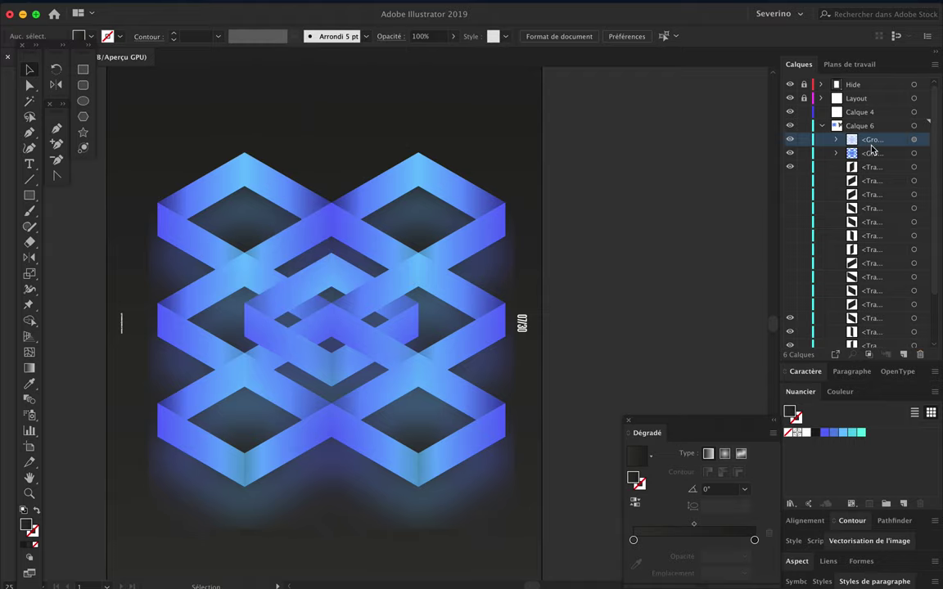
scroll(659, 217, "down", 3)
scroll(704, 151, "down", 2)
scroll(679, 203, "down", 2)
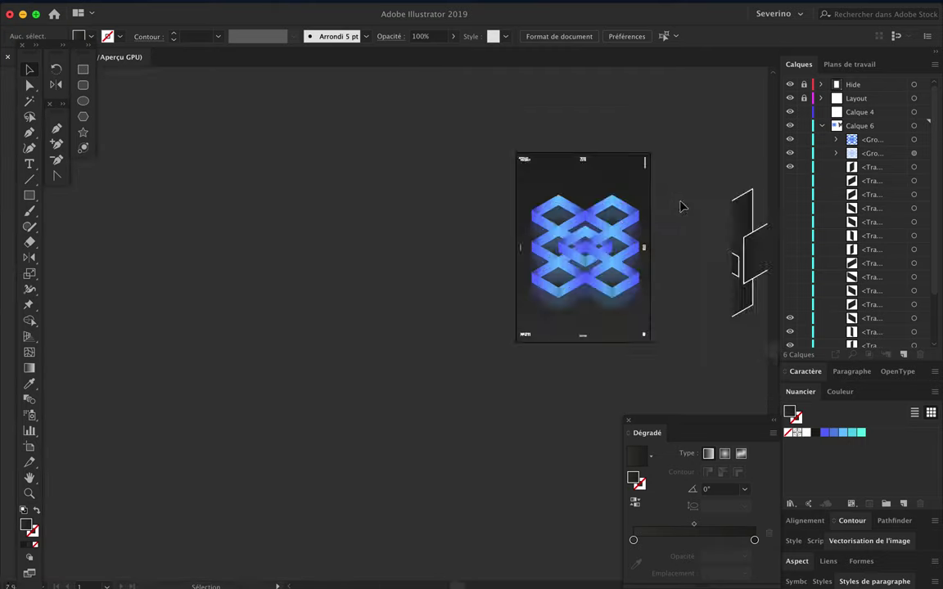
scroll(679, 204, "up", 2)
- Draw an artboard-sized rectangle filled with a gradient
key("m")
left_click_drag(386, 114, 627, 452)
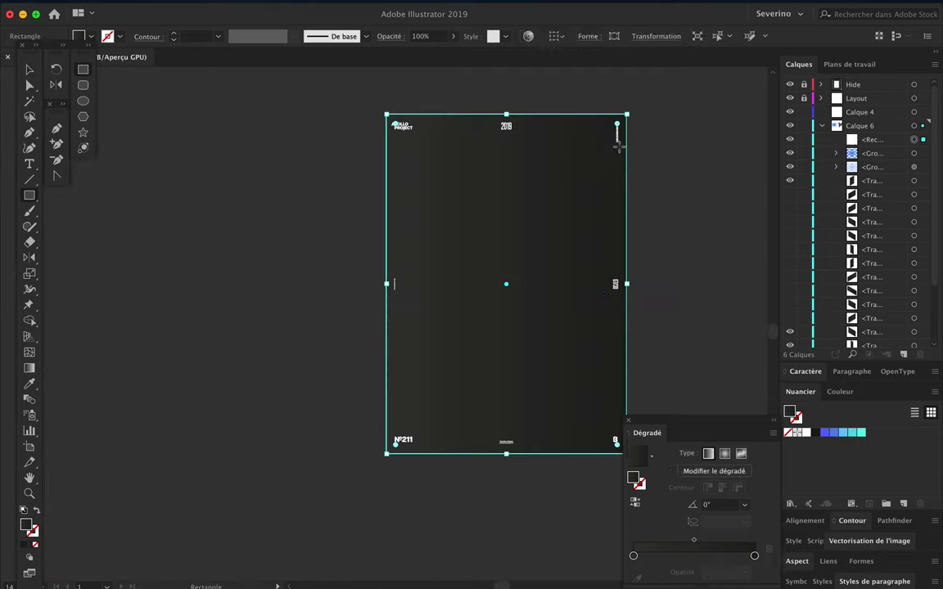
key("period")
left_click(723, 37)
type("594/1,614 r")
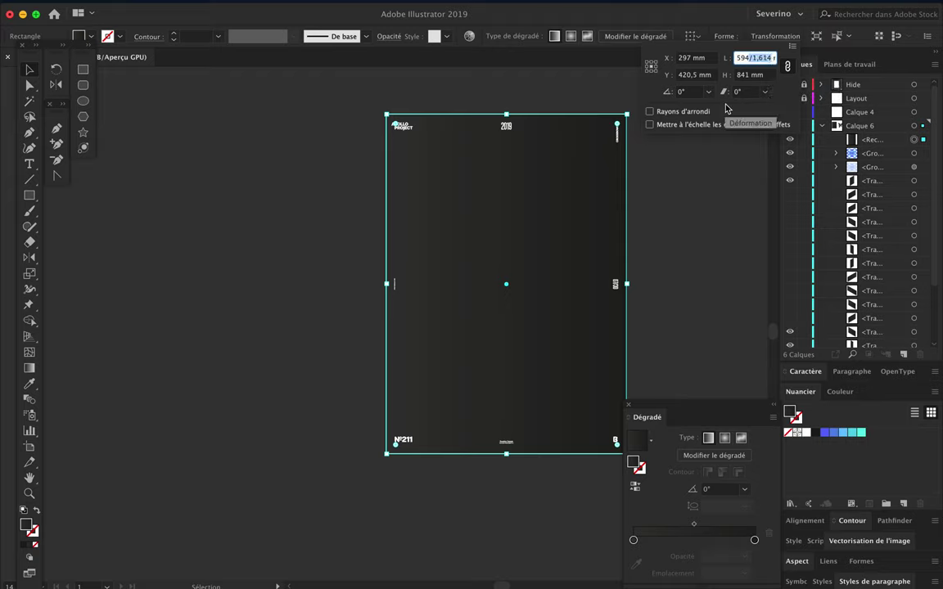
- Bring the lattice in front of the rectangle and centre both lattice groups on a key object
left_click(600, 227)
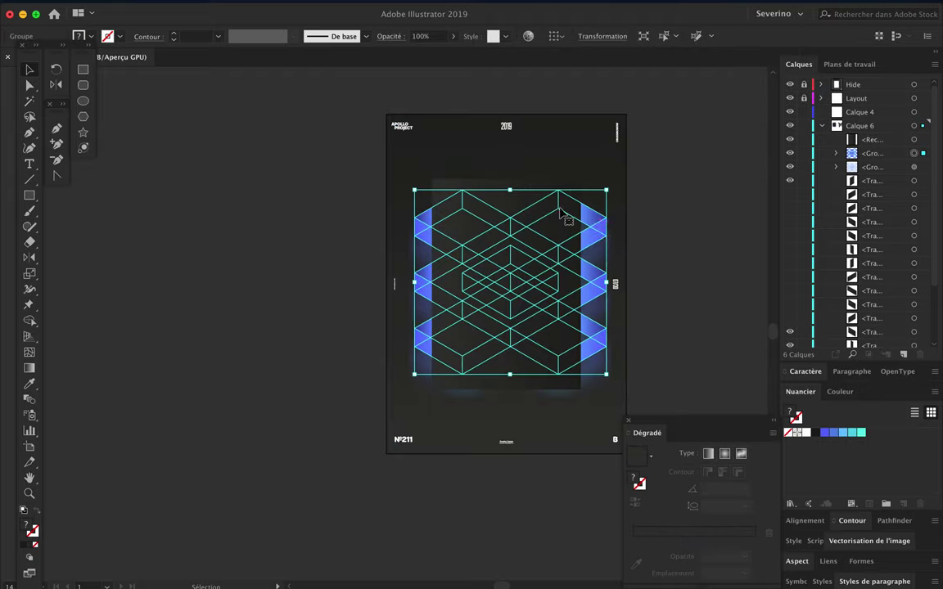
key("ctrl+shift+bracketright")
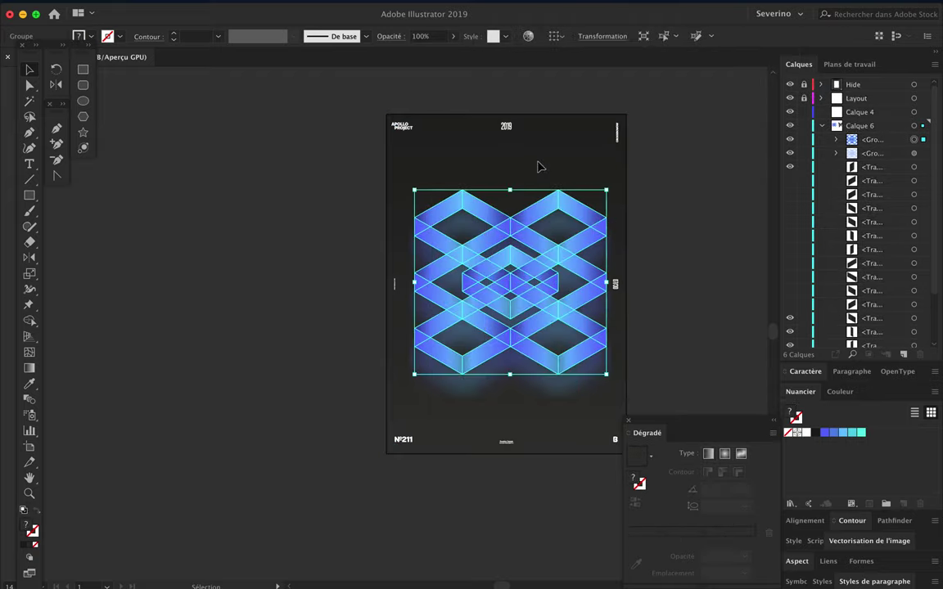
left_click(489, 237, "shift")
left_click(563, 36)
left_click(549, 148)
left_click(570, 180)
left_click(549, 149)
left_click(572, 193)
left_click(459, 72)
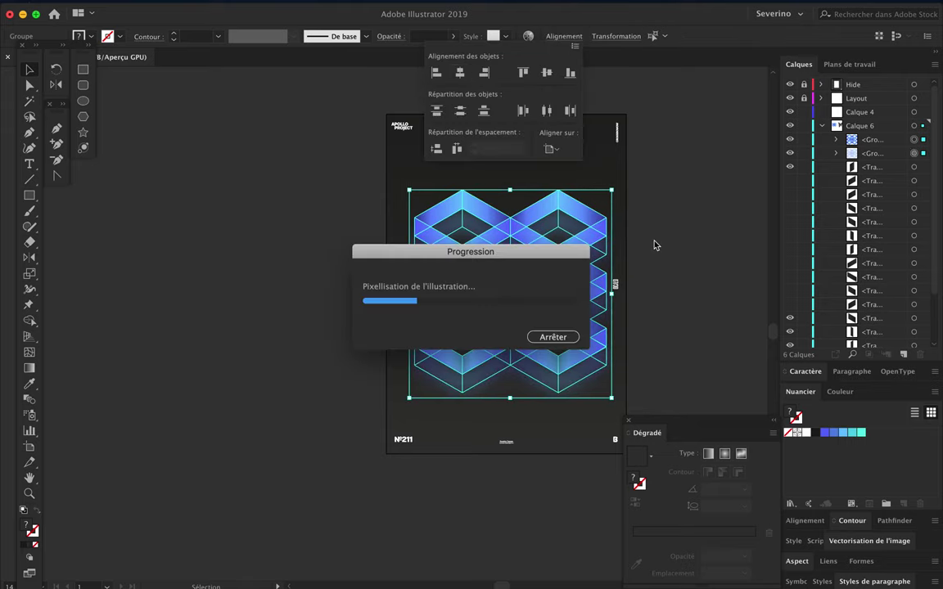